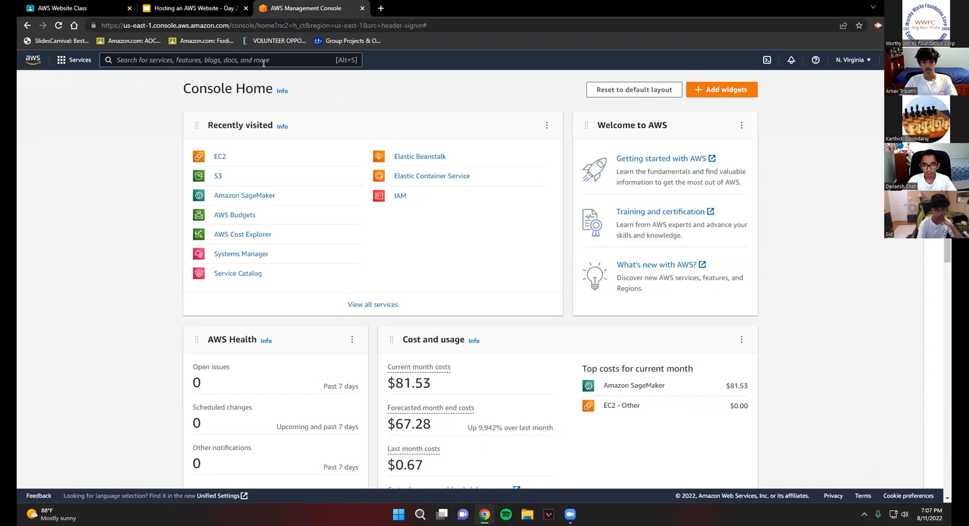
# Step: Visit the EC2 dashboard, search the AWS console for s3 and open the S3 service
pyautogui.click(217, 155)
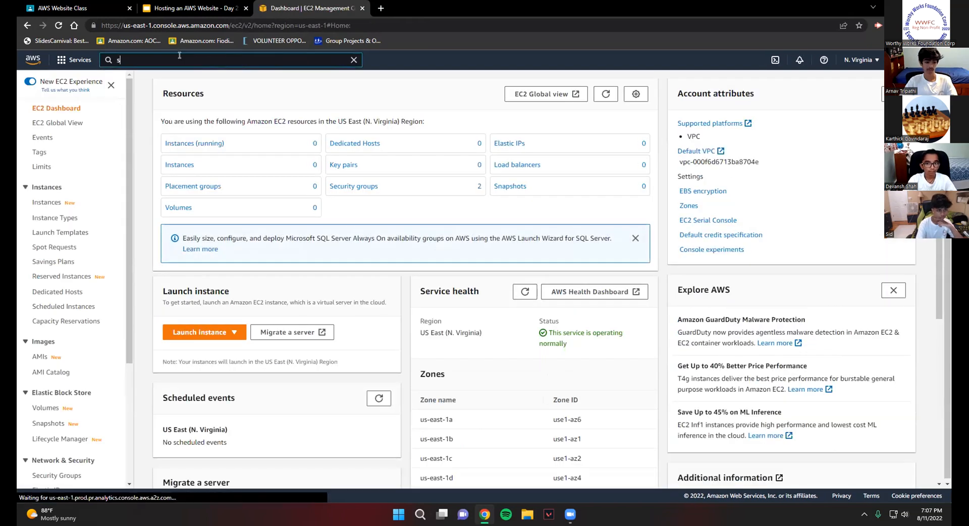
pyautogui.click(179, 56)
pyautogui.write('s3')
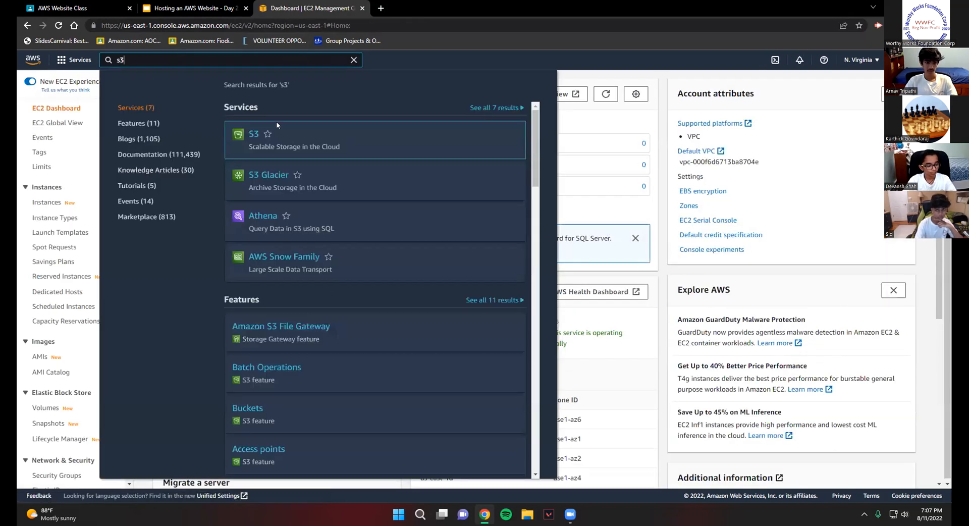
pyautogui.click(249, 134)
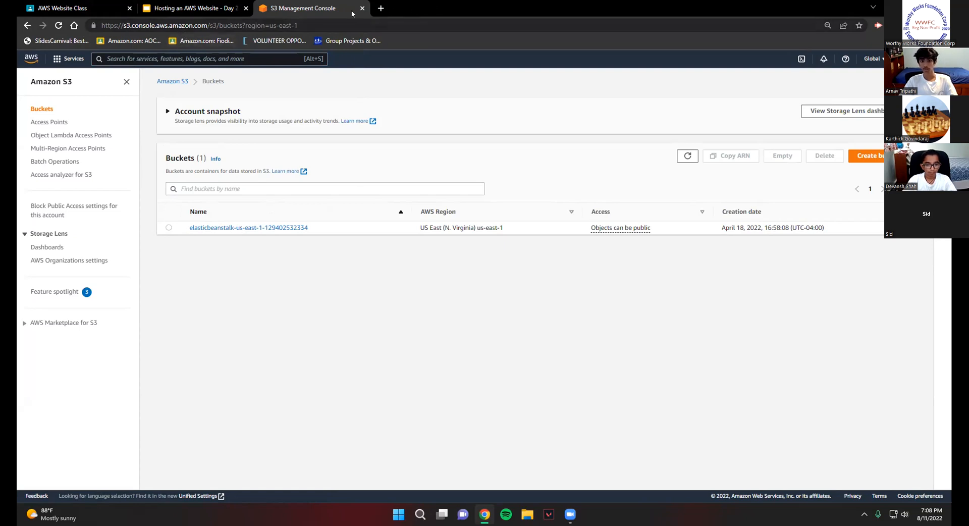
# Step: Open codepen.io in a new browser tab
pyautogui.click(379, 7)
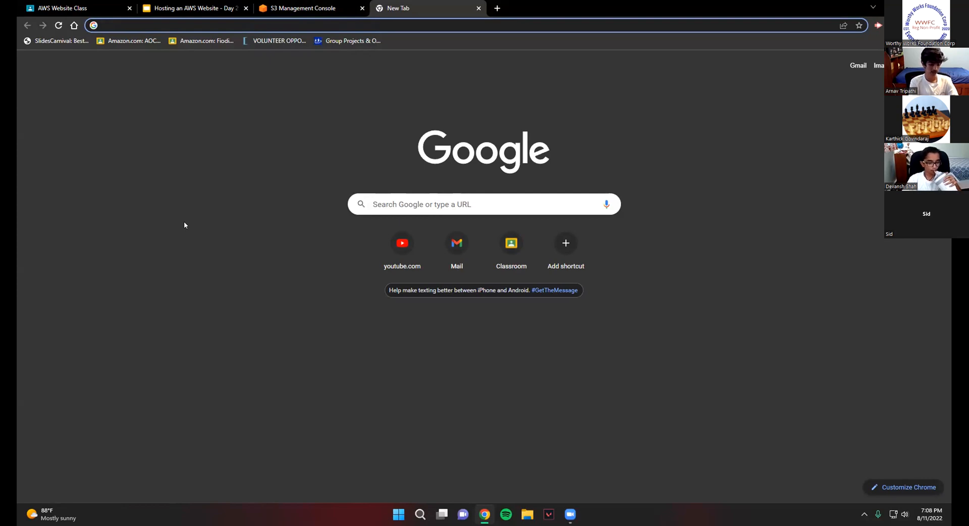
pyautogui.write('codepen.io')
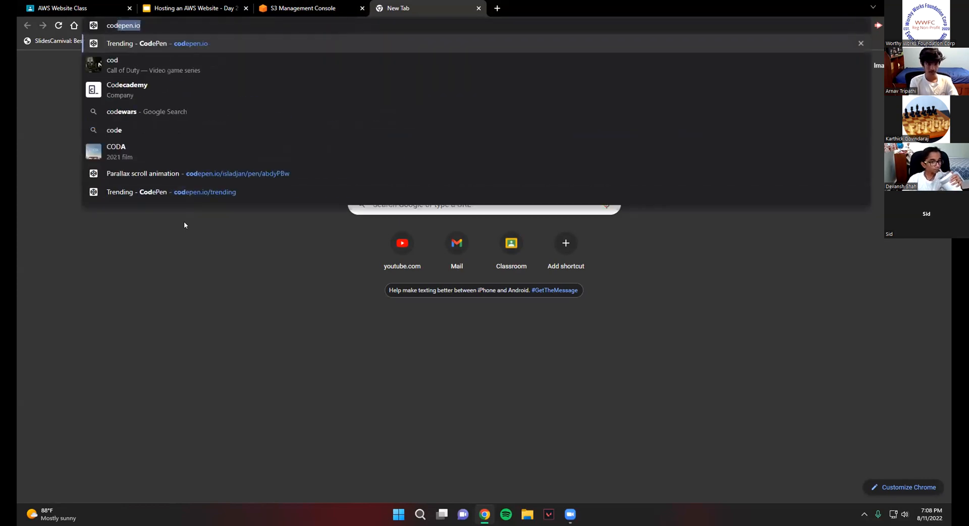
pyautogui.press('Return')
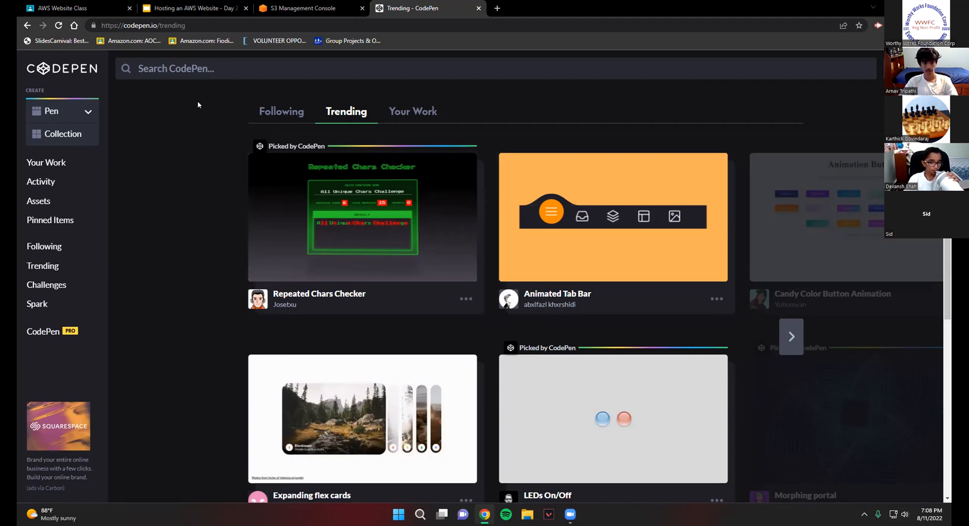
# Step: Check slide 6, Download Website Files, in the Hosting an AWS Website - Day 2 presentation and return to CodePen
pyautogui.click(201, 6)
pyautogui.click(81, 312)
pyautogui.scroll(-1, 82, 295)
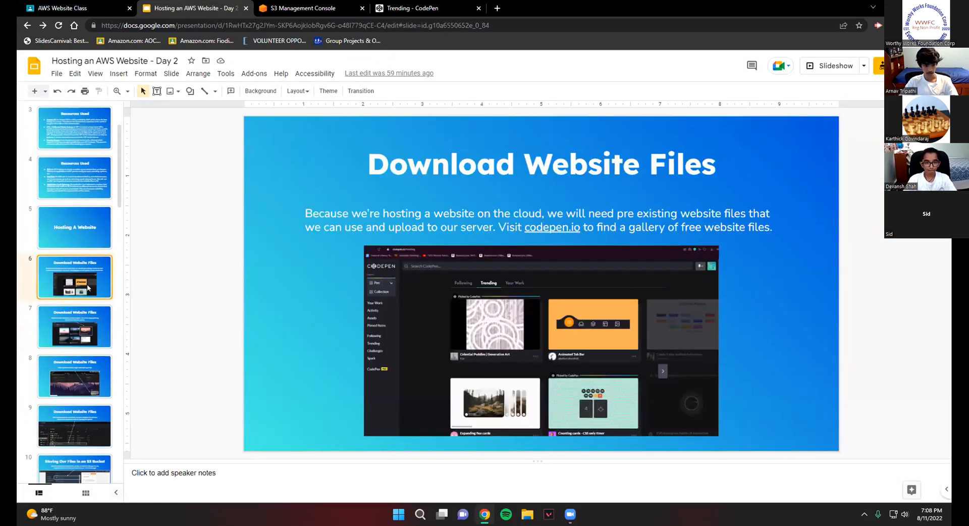
pyautogui.scroll(-2, 90, 330)
pyautogui.scroll(2, 88, 283)
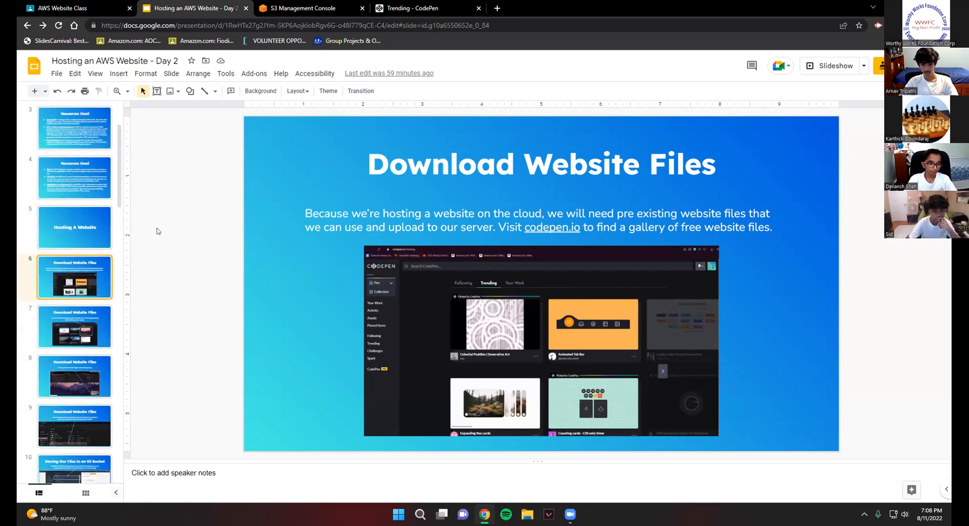
pyautogui.click(439, 6)
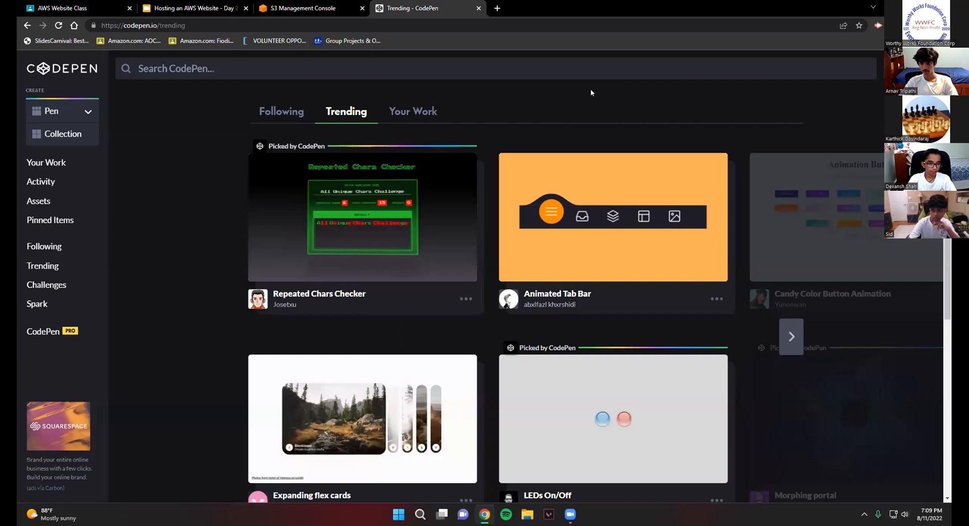
# Step: View the signed-in account's CodePen profile and go back to the trending pens
pyautogui.click(924, 69)
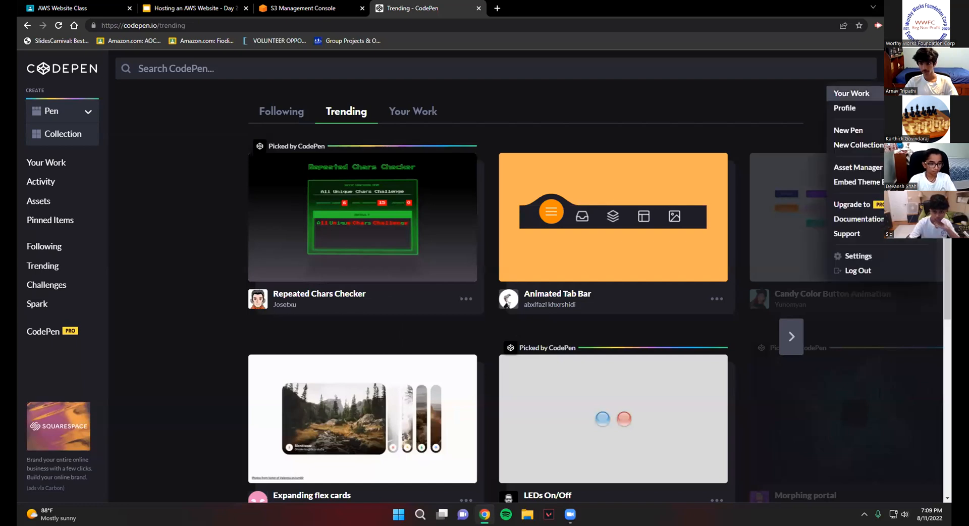
pyautogui.click(879, 114)
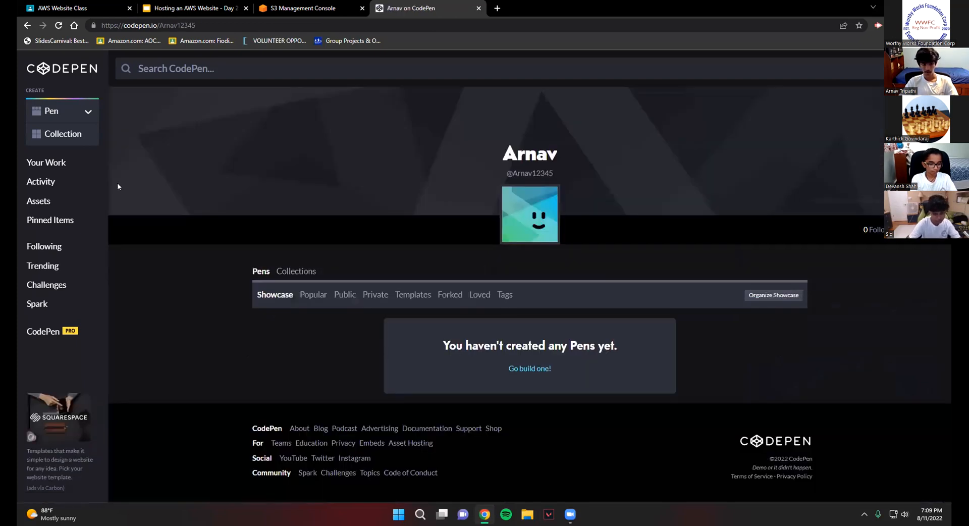
pyautogui.click(28, 25)
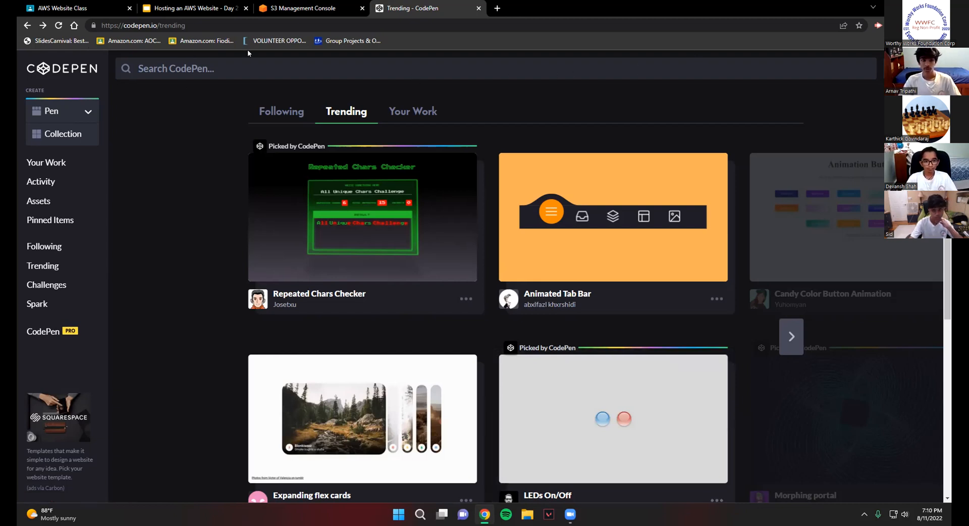
# Step: Search the CodePen pens for scroll and open the Parallax scroll animation pen
pyautogui.click(281, 66)
pyautogui.write('scroll')
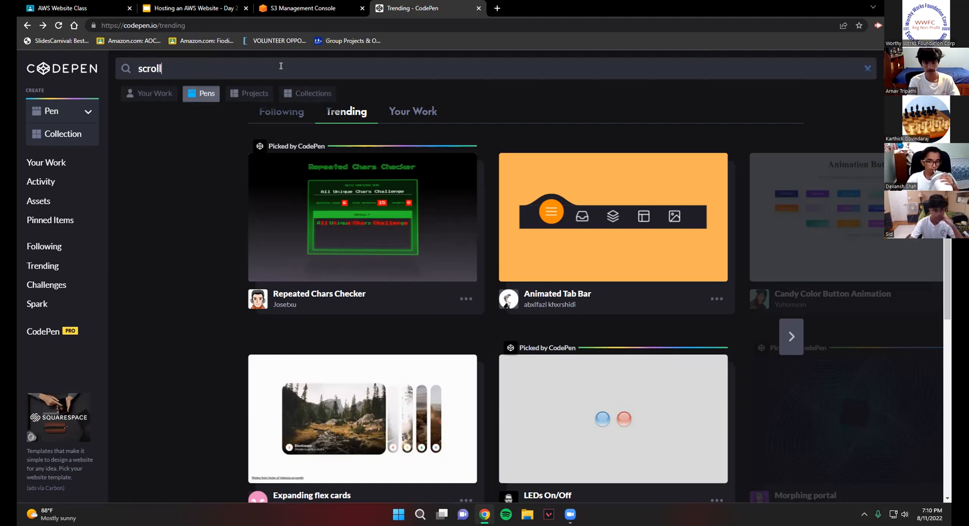
pyautogui.press('Return')
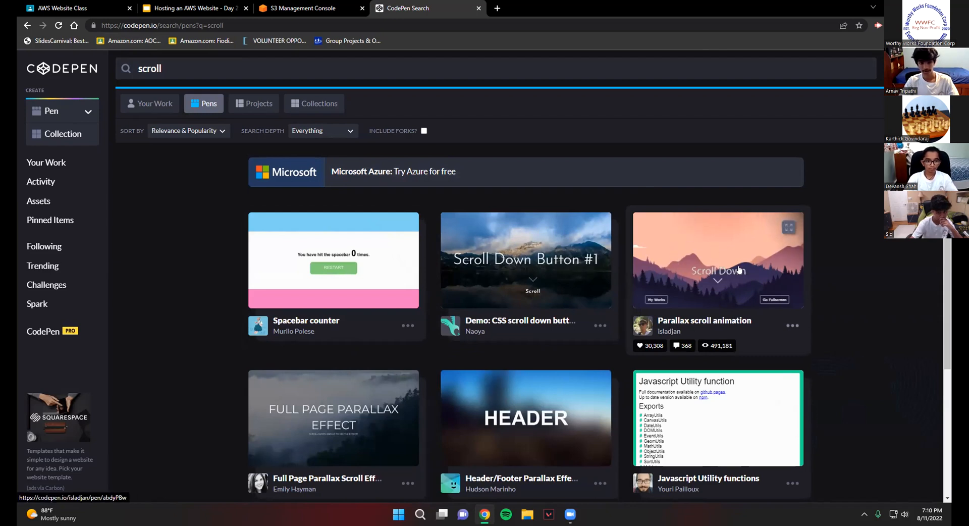
pyautogui.click(724, 273)
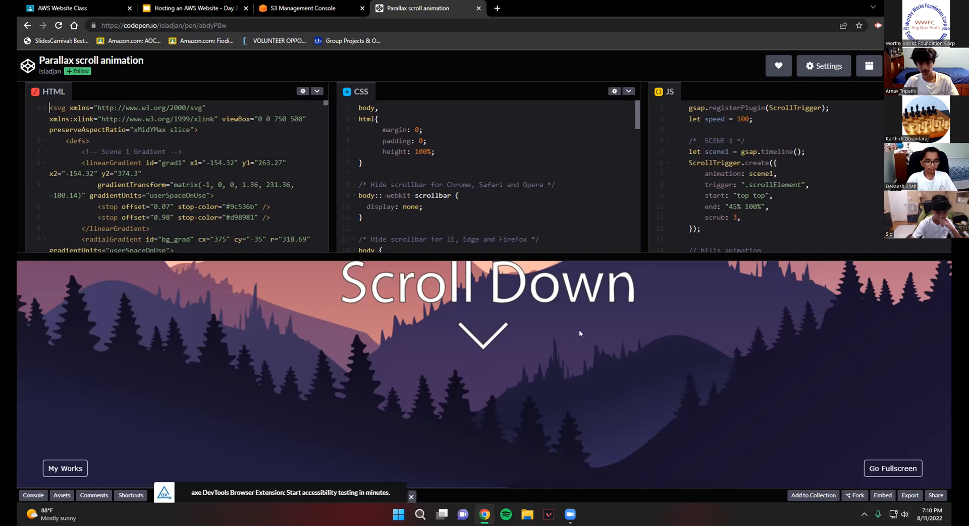
# Step: Preview the whole parallax animation from the opening scene to the night sky and back to its start
pyautogui.scroll(-5, 562, 335)
pyautogui.scroll(-5, 529, 323)
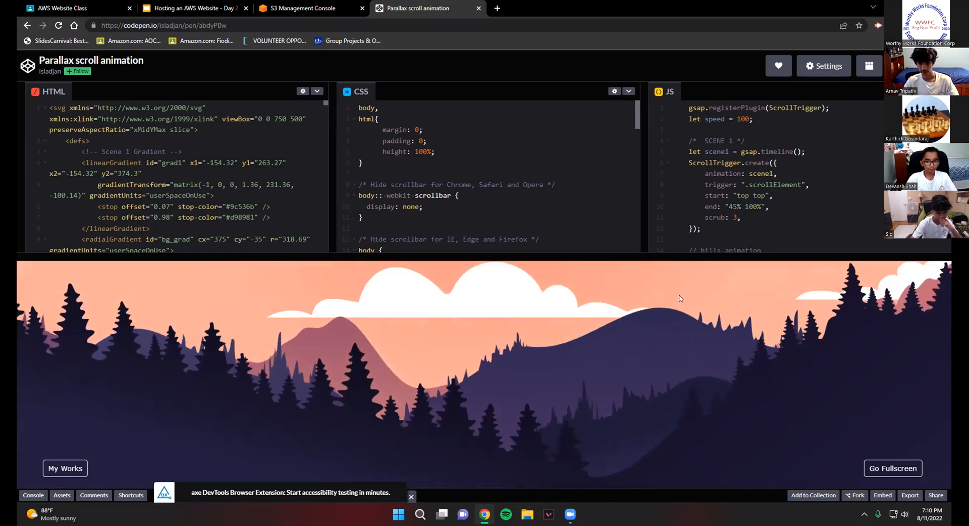
pyautogui.scroll(-5, 538, 338)
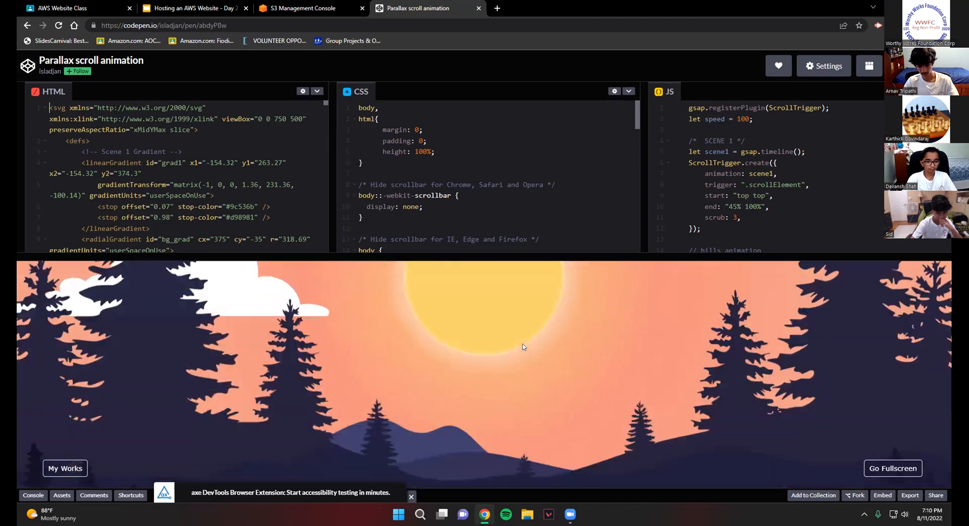
pyautogui.scroll(-5, 534, 309)
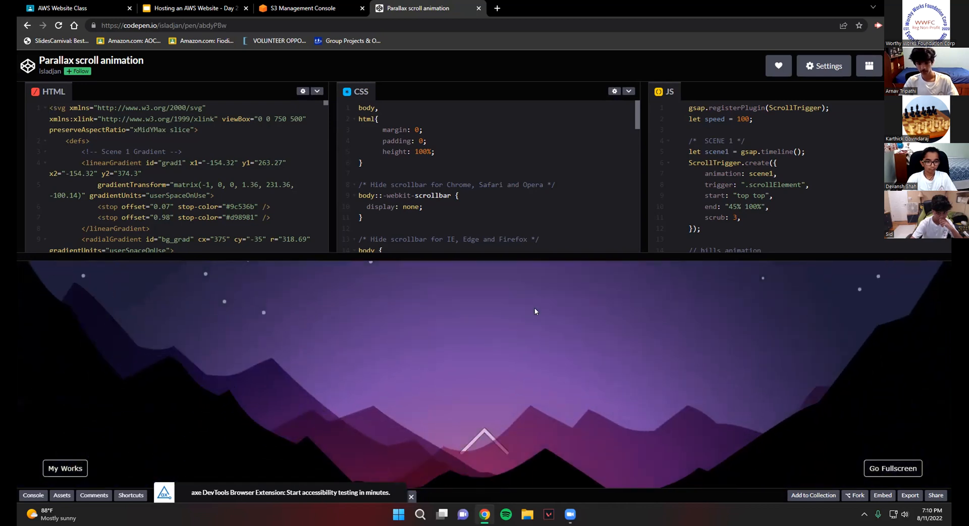
pyautogui.scroll(4, 500, 323)
pyautogui.scroll(5, 501, 326)
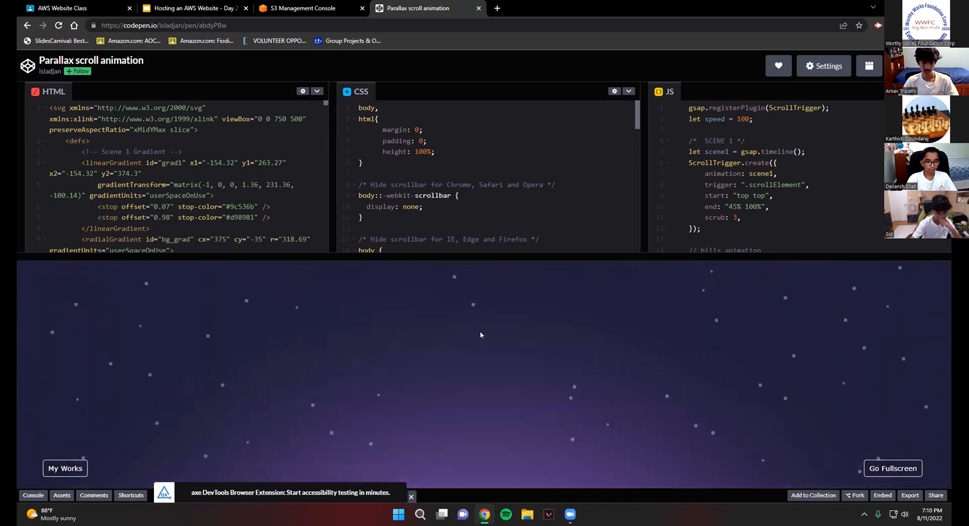
pyautogui.scroll(5, 460, 333)
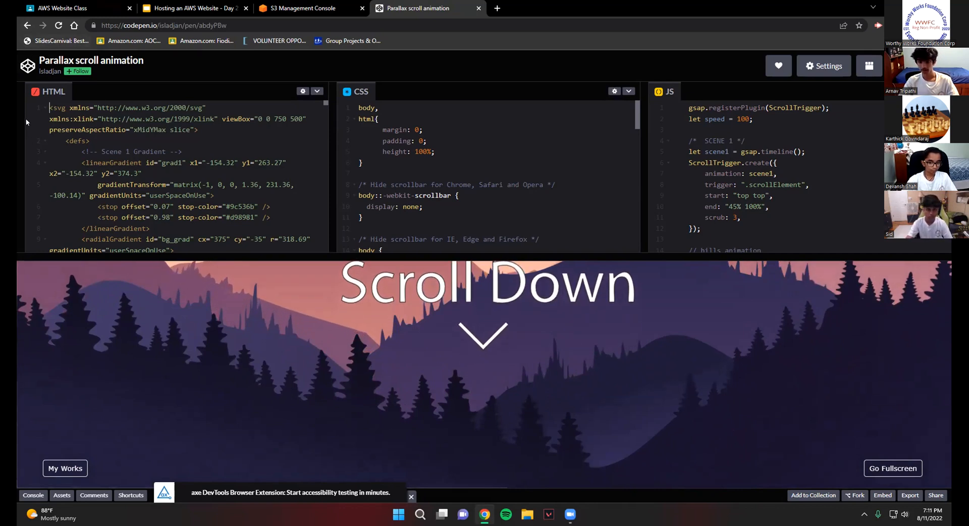
# Step: Export the Parallax scroll animation pen as a .zip download
pyautogui.click(902, 496)
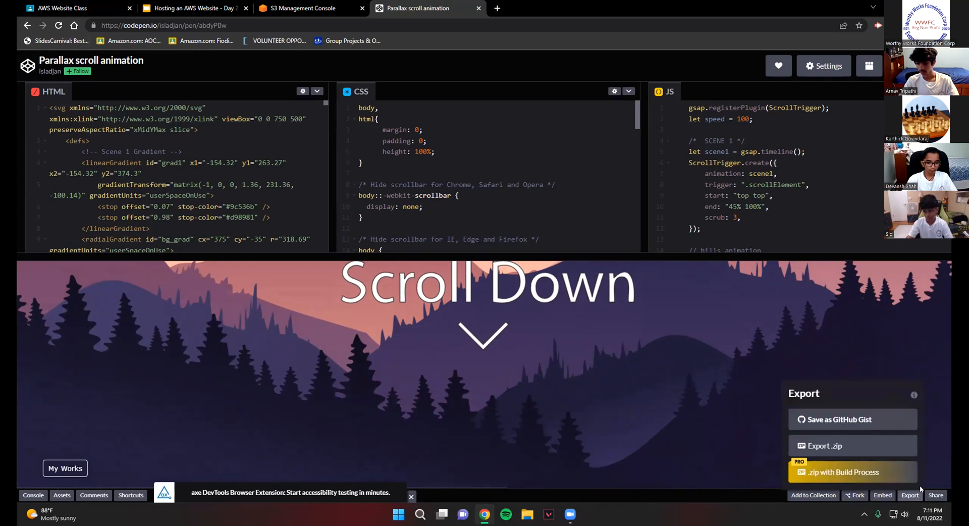
pyautogui.click(825, 449)
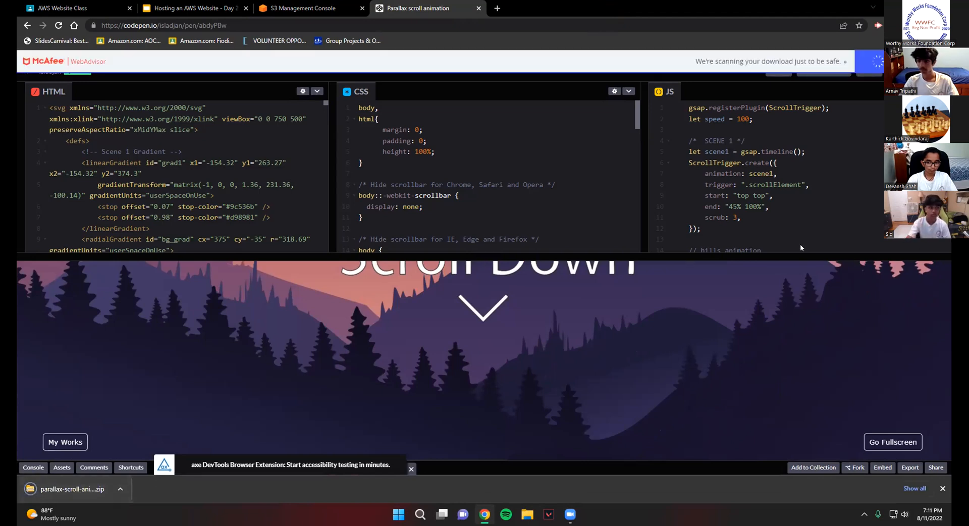
pyautogui.click(62, 488)
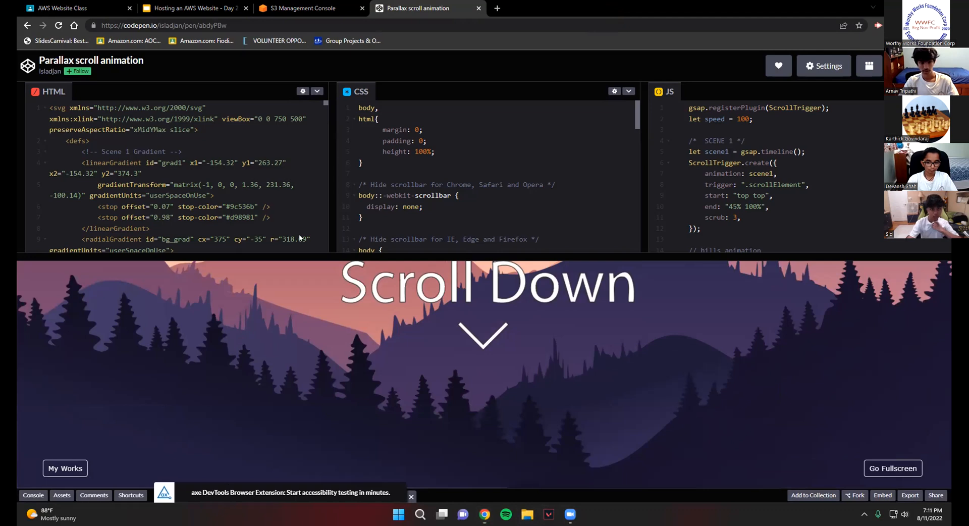
# Step: Open the Downloads folder in File Explorer and extract the compressed parallax-scroll-animation (2) archive there
pyautogui.press('super+e')
pyautogui.click(447, 341)
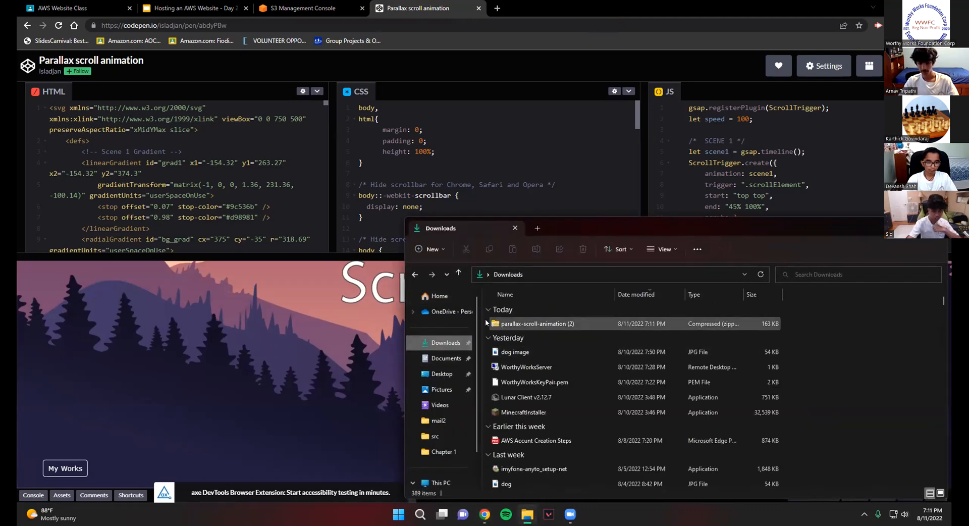
pyautogui.moveTo(683, 225); pyautogui.dragTo(416, 126)
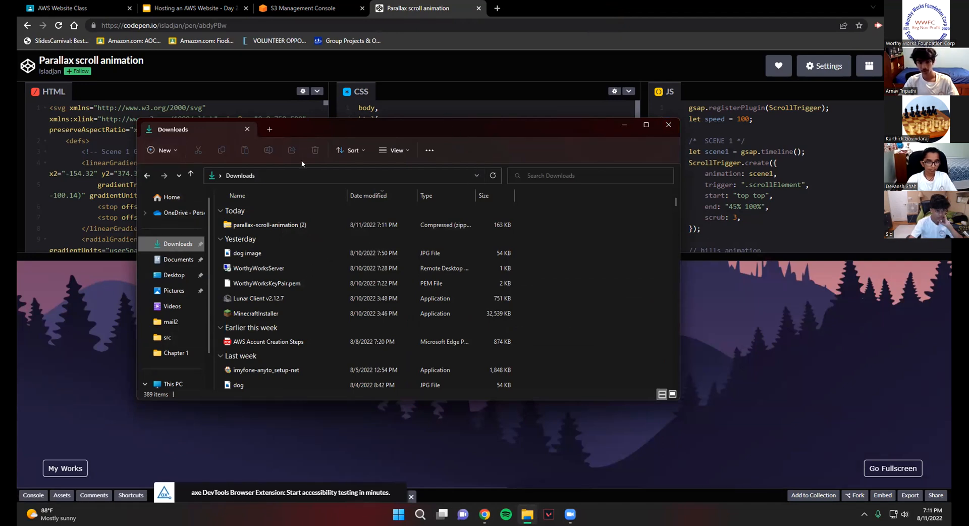
pyautogui.moveTo(303, 118); pyautogui.dragTo(302, 111)
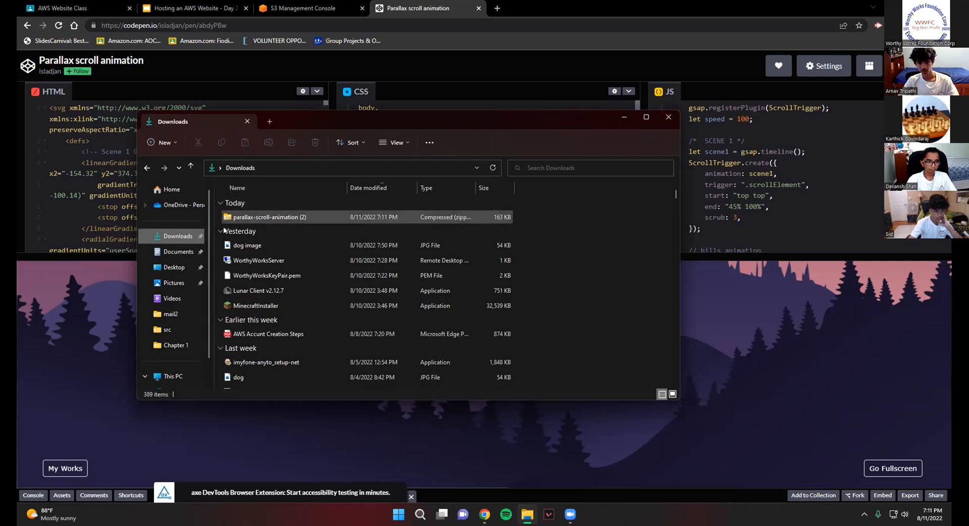
pyautogui.rightClick(255, 216)
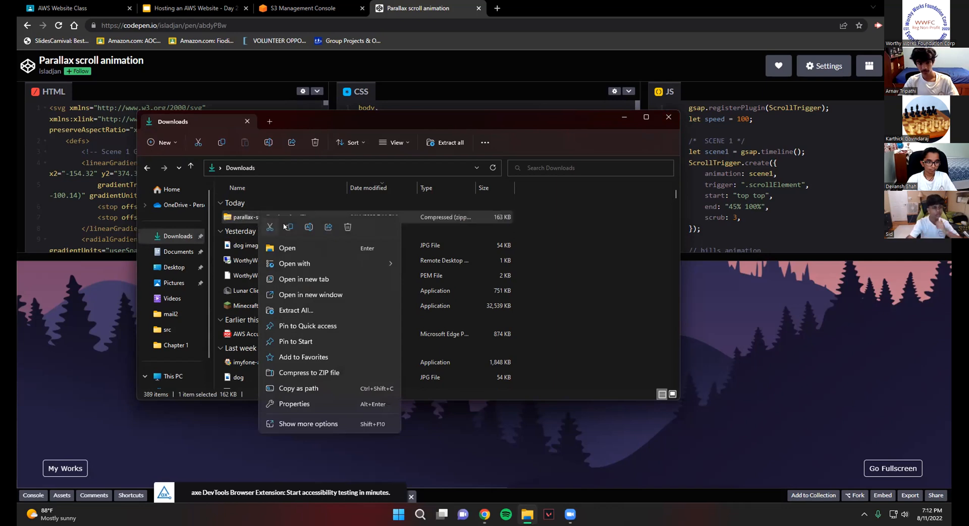
pyautogui.click(305, 310)
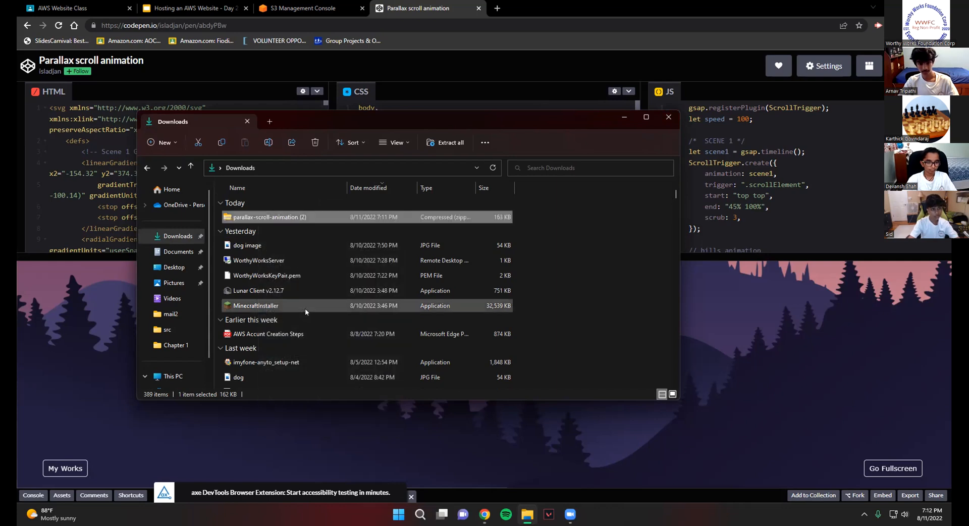
pyautogui.click(574, 349)
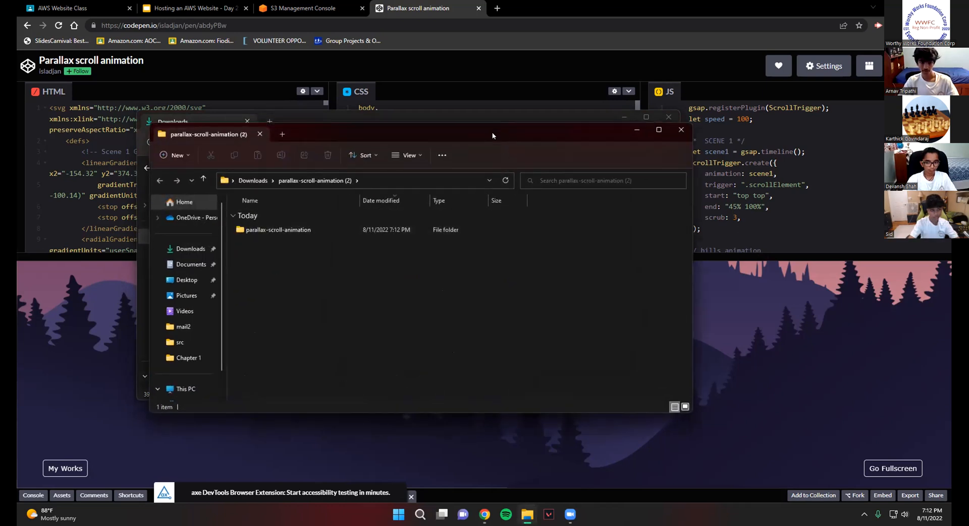
# Step: Close the extracted folder and Downloads windows, and close the Parallax scroll animation browser tab
pyautogui.moveTo(500, 139); pyautogui.dragTo(465, 164)
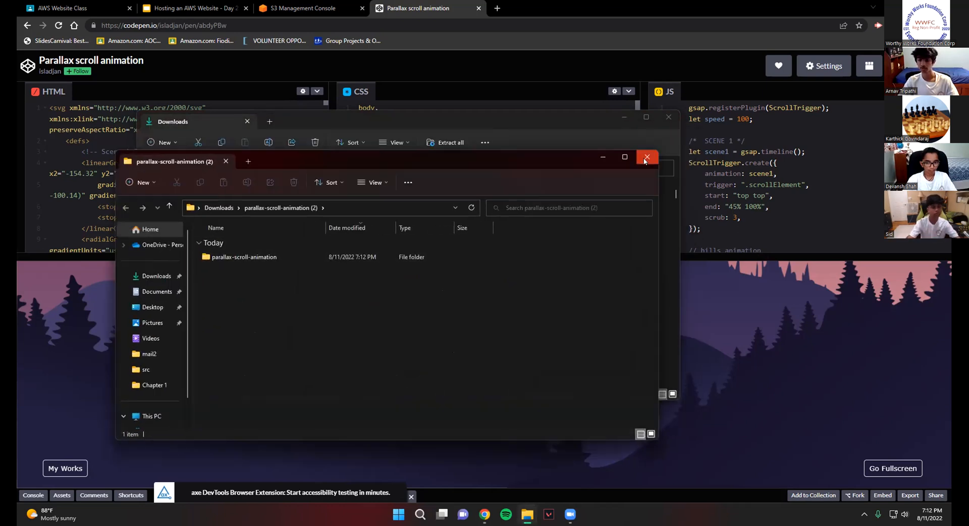
pyautogui.click(646, 155)
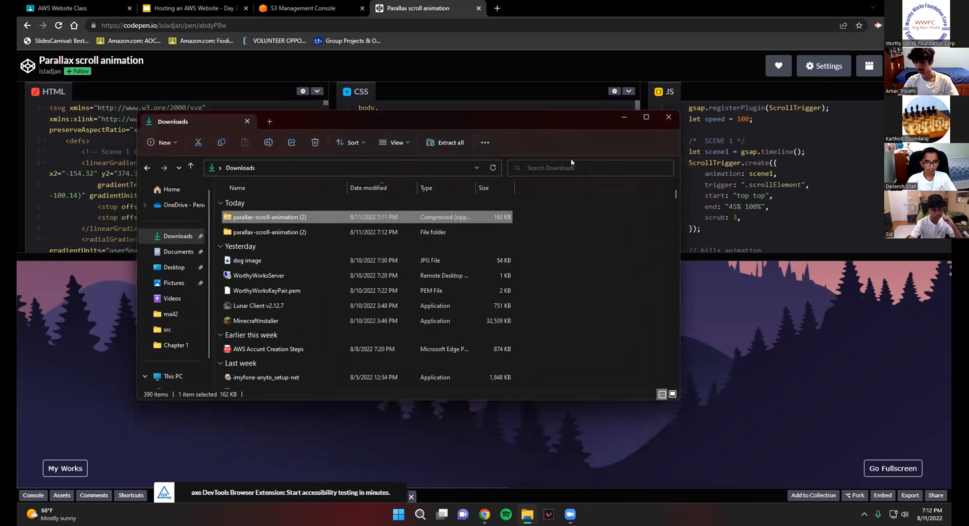
pyautogui.click(667, 119)
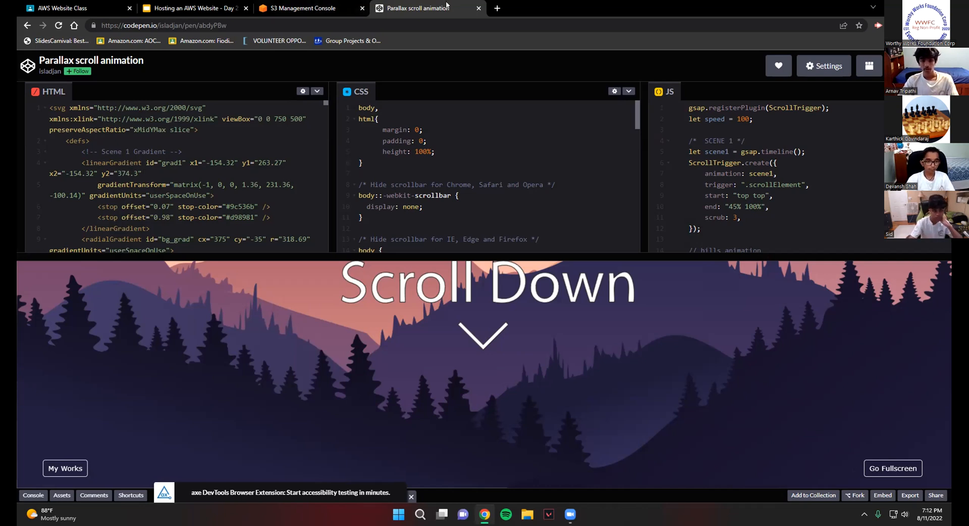
pyautogui.hotkey('ctrl', 'w')
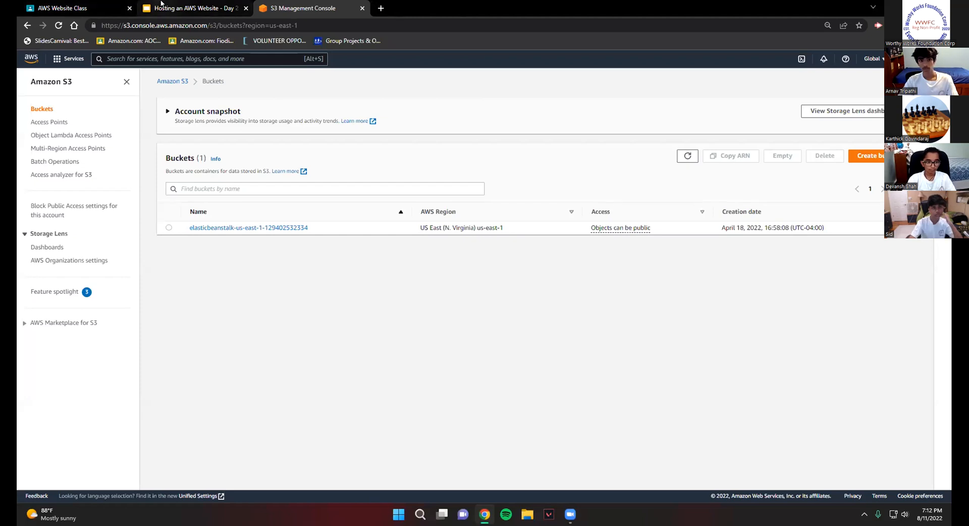
# Step: Return to the Hosting an AWS Website - Day 2 presentation and open slide 10 about storing files in an S3 bucket
pyautogui.click(161, 7)
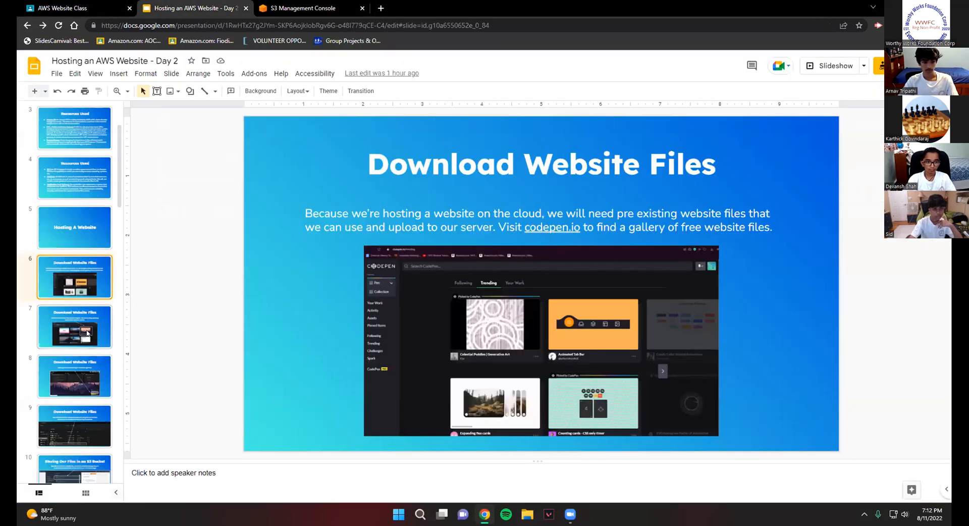
pyautogui.scroll(-3, 91, 287)
pyautogui.click(76, 343)
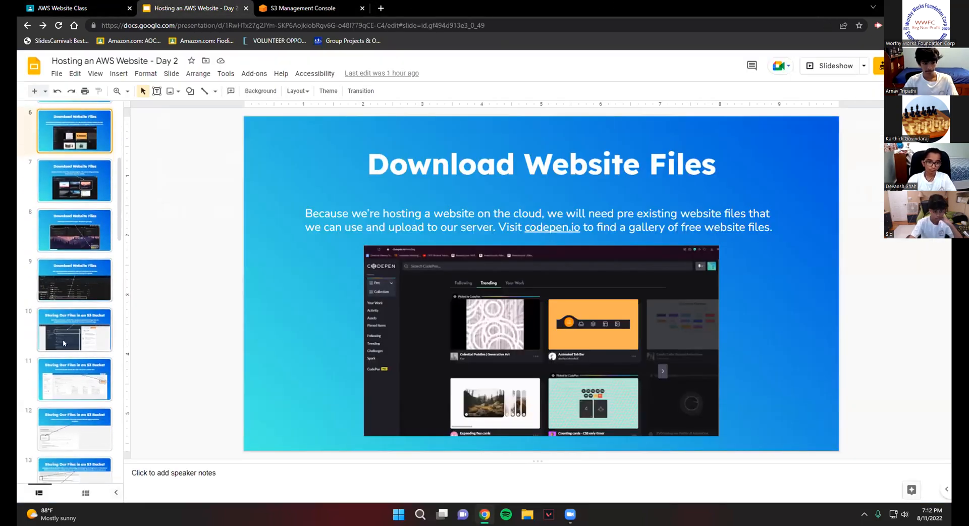
# Step: Switch to the S3 Management Console and start a new bucket named WorthyWorksWebsiteBucket
pyautogui.click(294, 5)
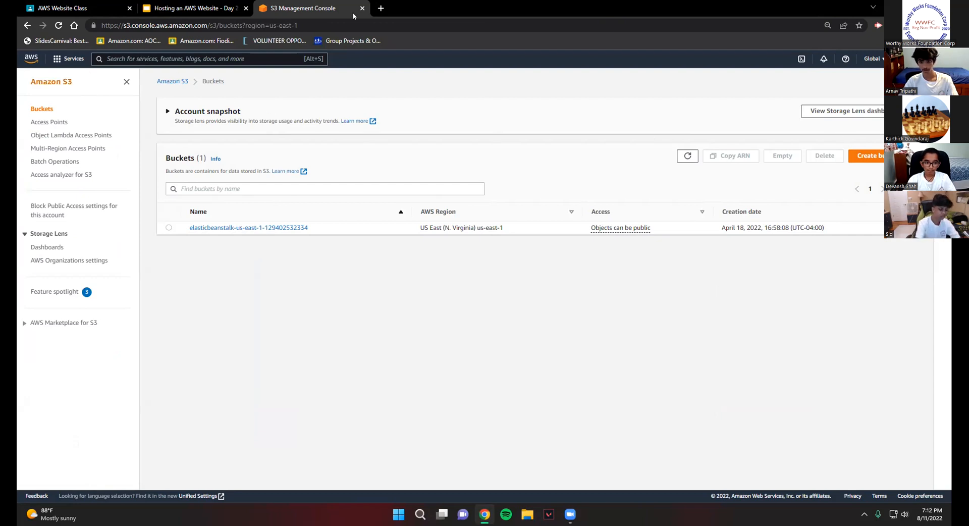
pyautogui.click(876, 156)
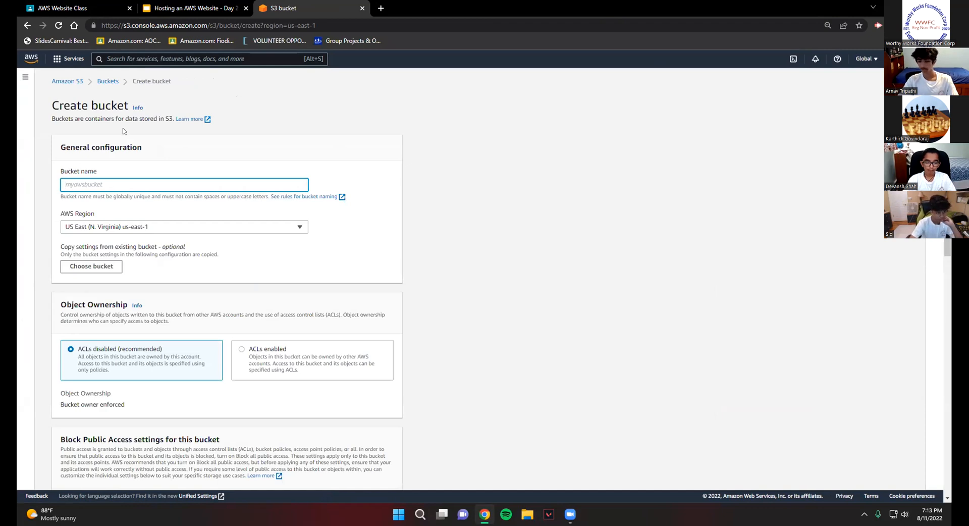
pyautogui.write('W')
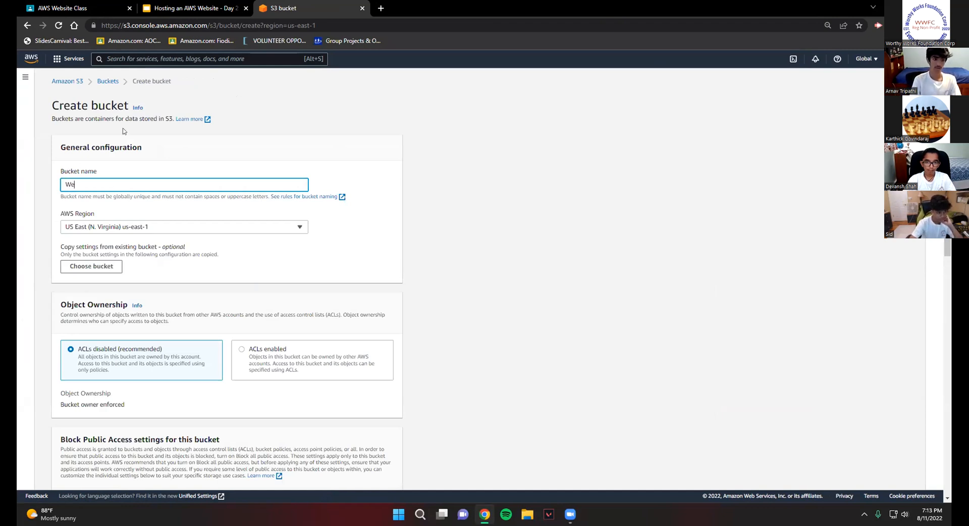
pyautogui.write('orth')
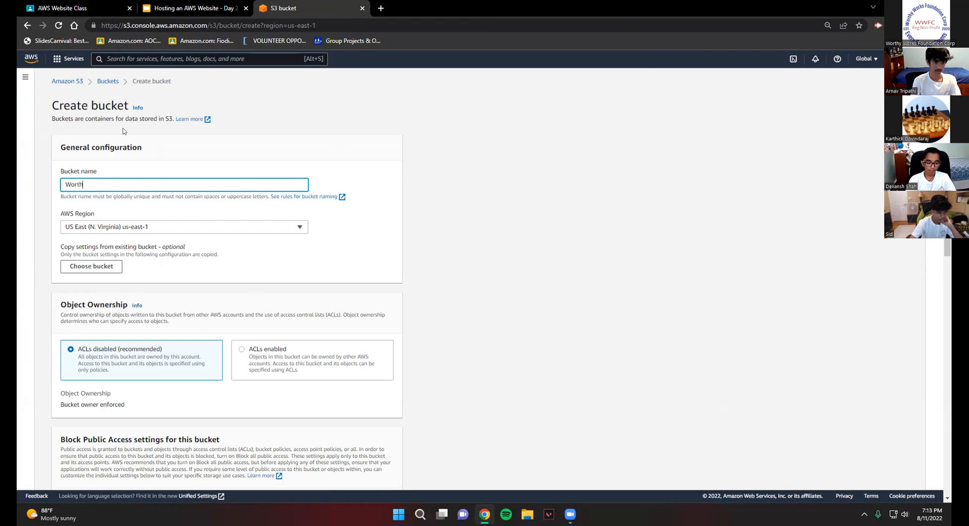
pyautogui.write('yWorks')
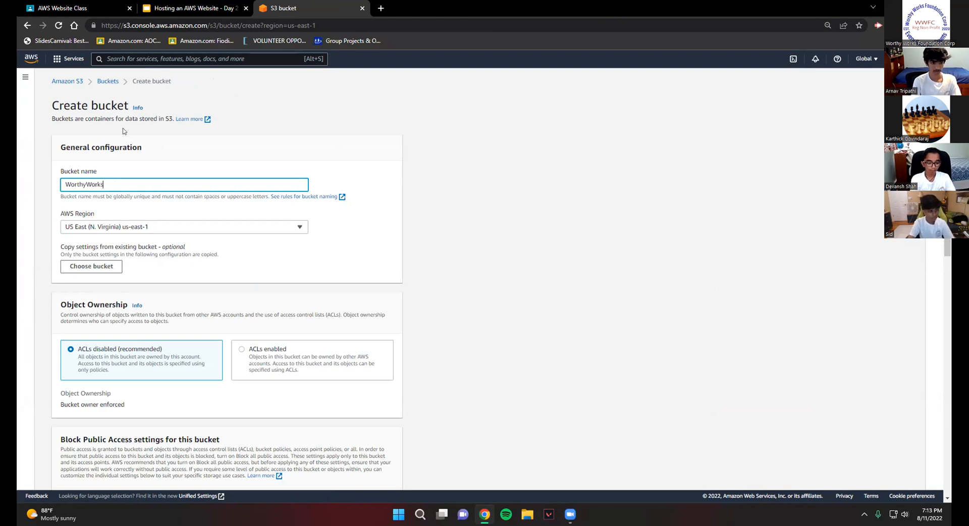
pyautogui.write('WebsiteB')
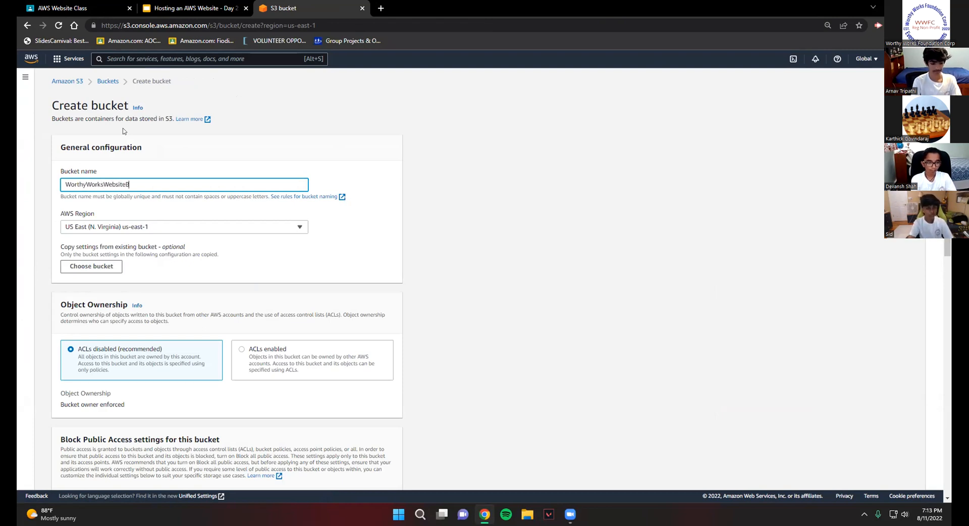
pyautogui.write('ucket')
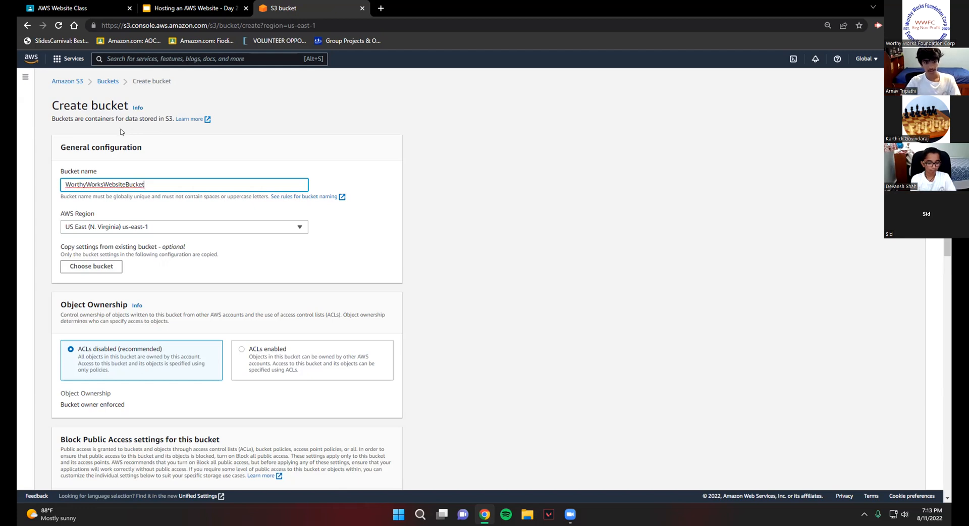
# Step: Change the bucket name to all lowercase, worthyworkswebsitebucket
pyautogui.press('BackSpace')
pyautogui.write('w')
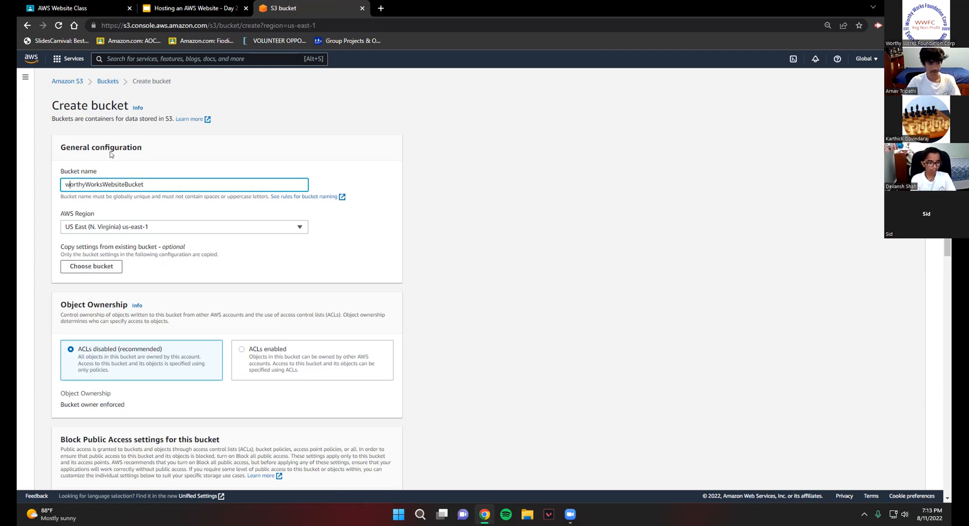
pyautogui.click(91, 186)
pyautogui.press('BackSpace')
pyautogui.write('wq')
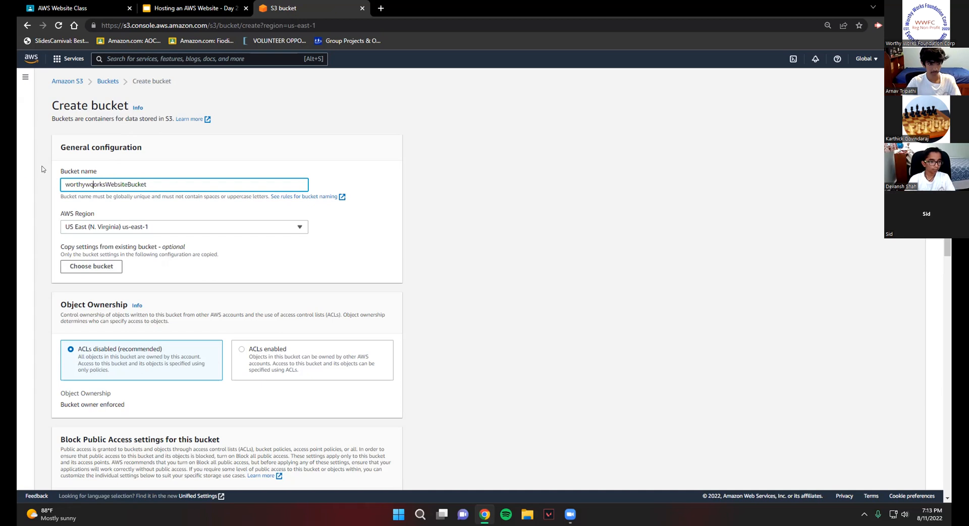
pyautogui.press('BackSpace')
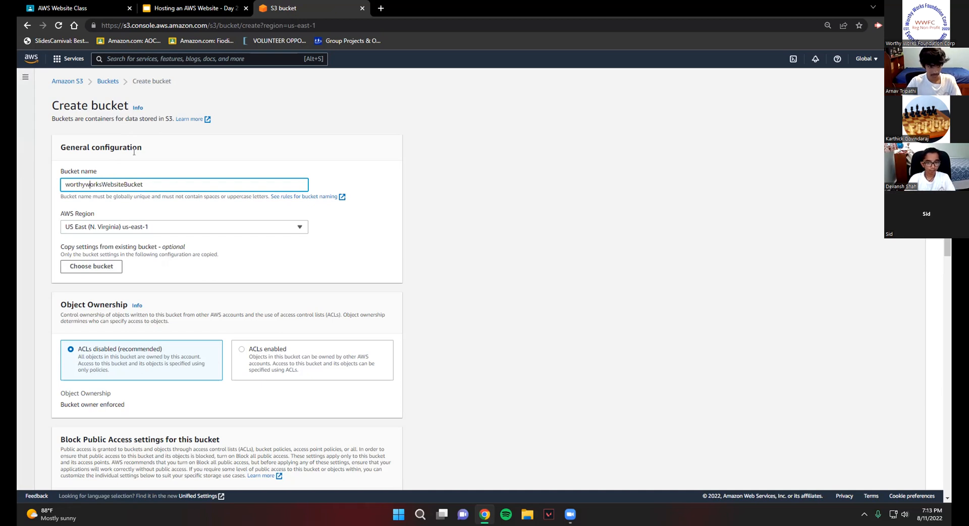
pyautogui.press('BackSpace')
pyautogui.write('w')
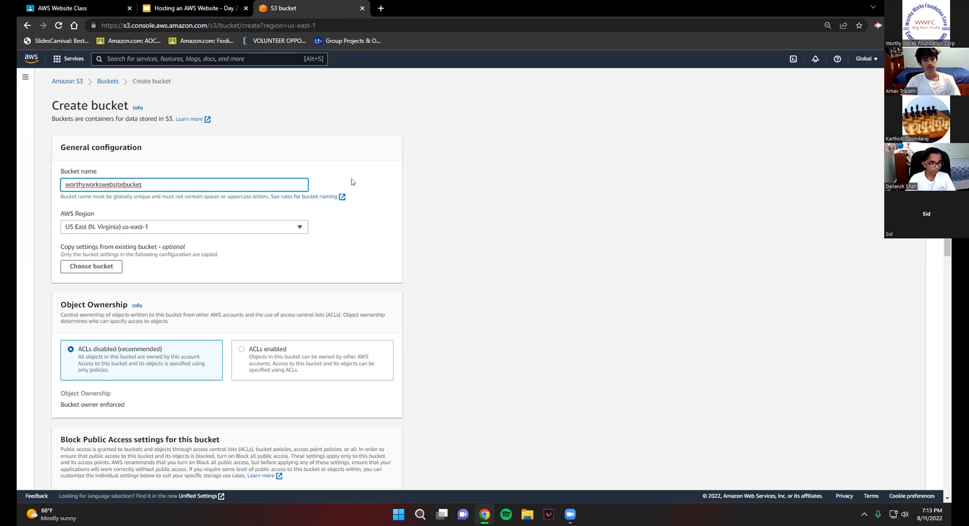
# Step: Set the new bucket's Object Ownership to ACLs enabled
pyautogui.scroll(-1, 224, 119)
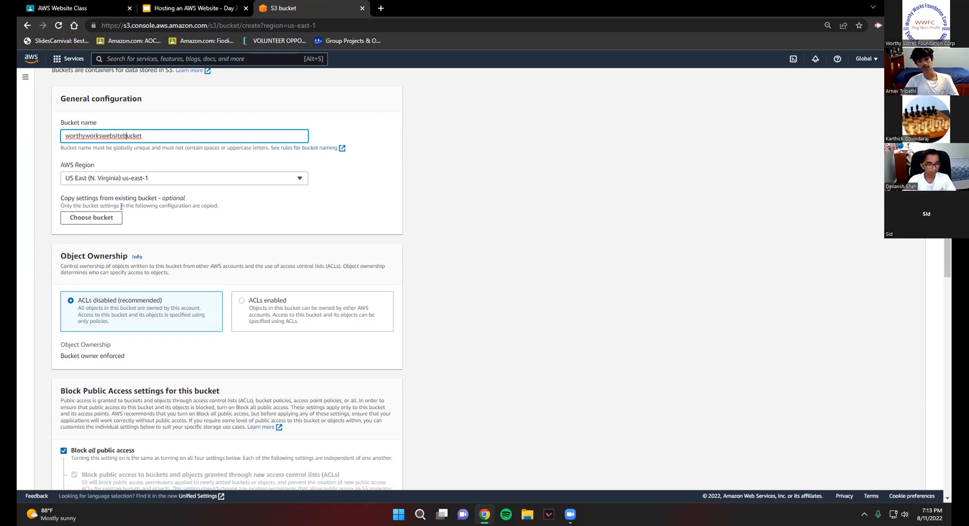
pyautogui.scroll(-2, 173, 170)
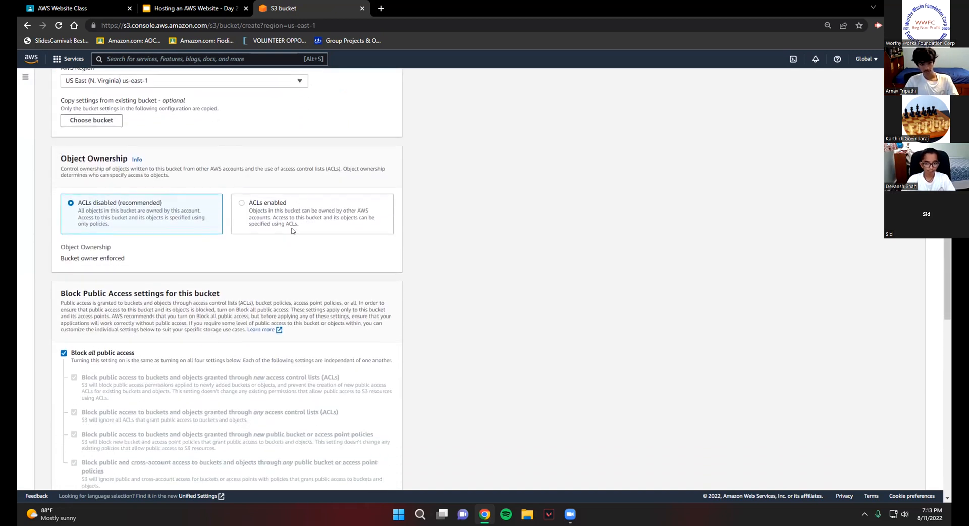
pyautogui.click(252, 204)
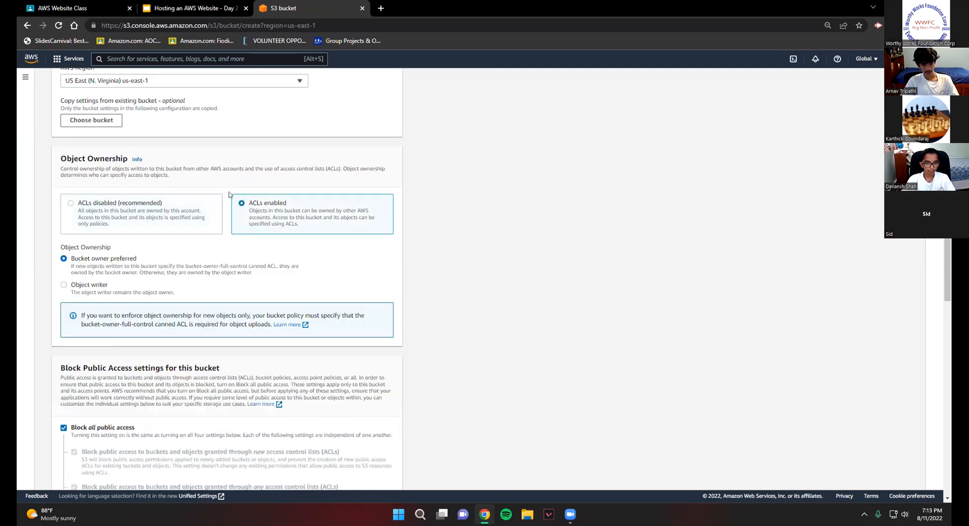
# Step: Turn off Block all public access for the bucket and acknowledge that its objects might become public
pyautogui.scroll(-3, 110, 263)
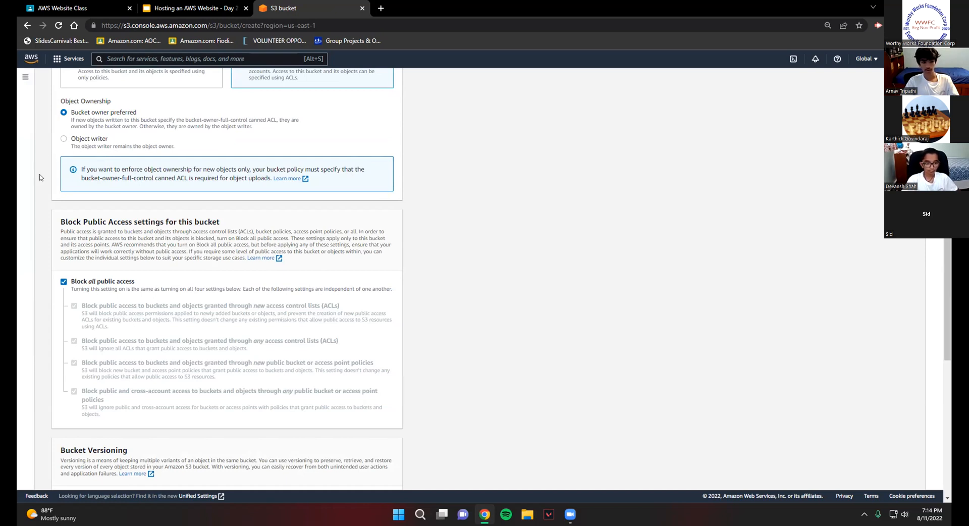
pyautogui.click(62, 282)
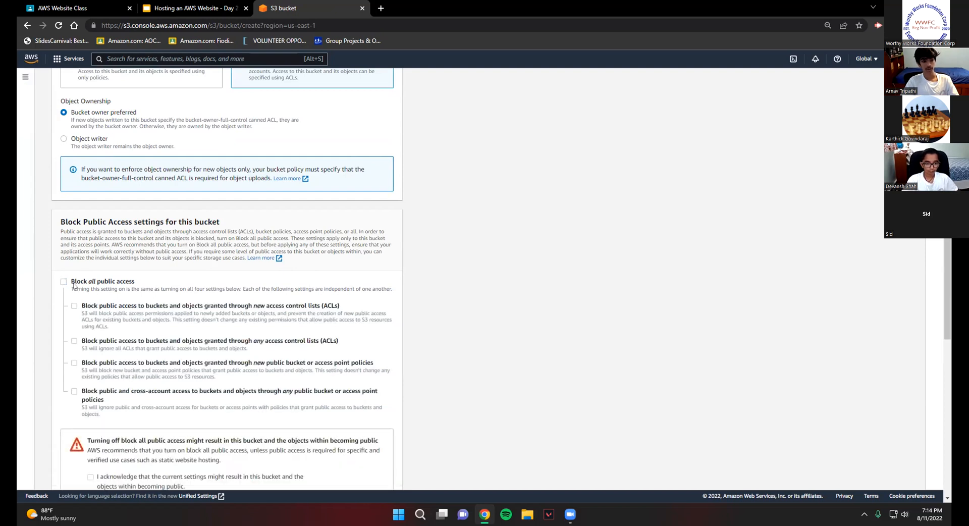
pyautogui.scroll(-3, 92, 281)
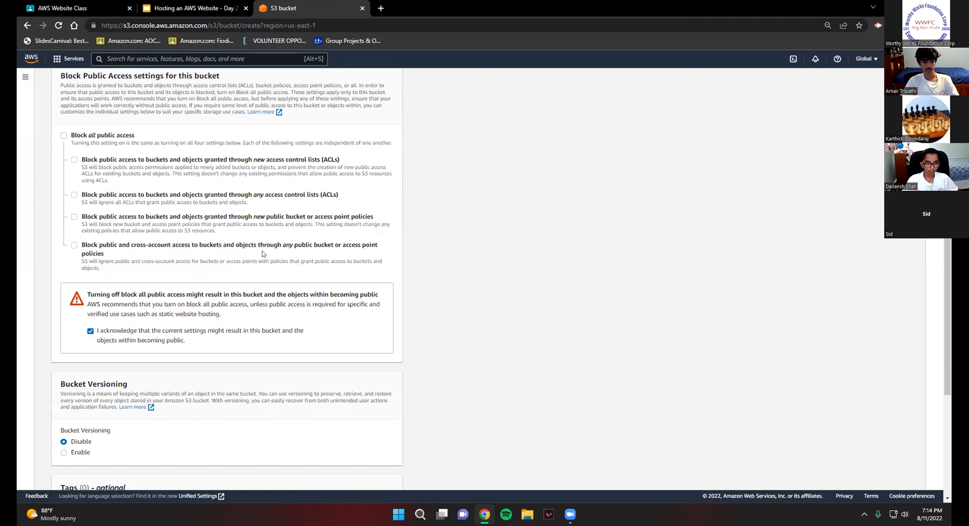
pyautogui.scroll(-4, 262, 253)
pyautogui.scroll(-2, 143, 236)
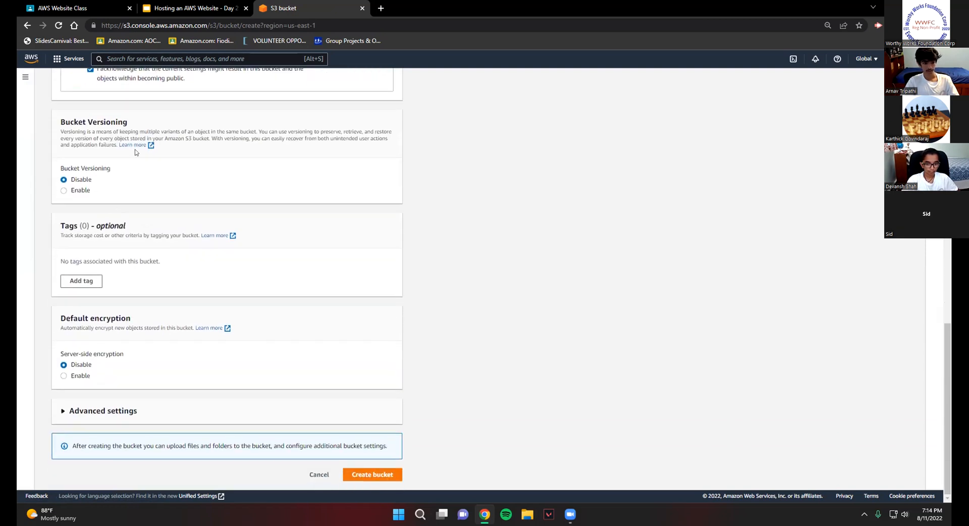
# Step: Check slides 13 and 14 of the Hosting an AWS Website - Day 2 presentation, and return to the bucket form
pyautogui.click(192, 8)
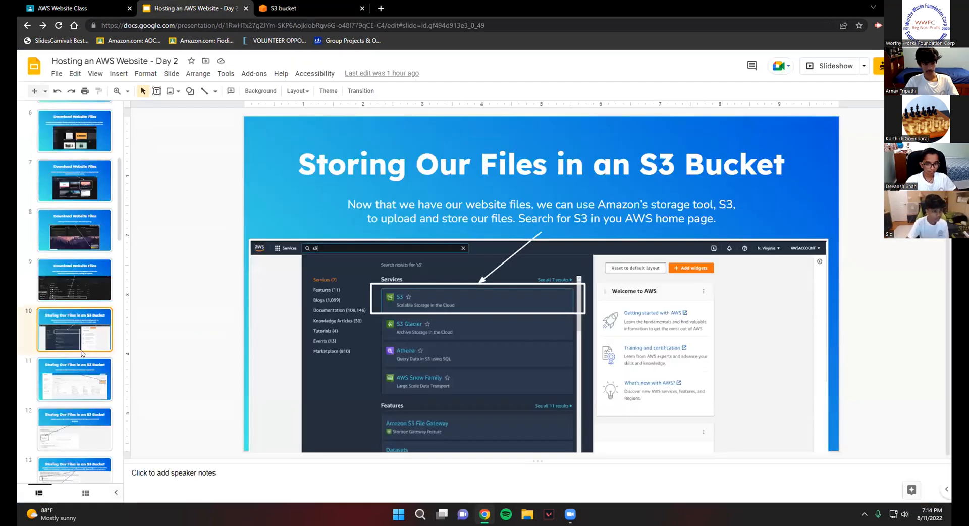
pyautogui.scroll(-4, 83, 353)
pyautogui.click(72, 301)
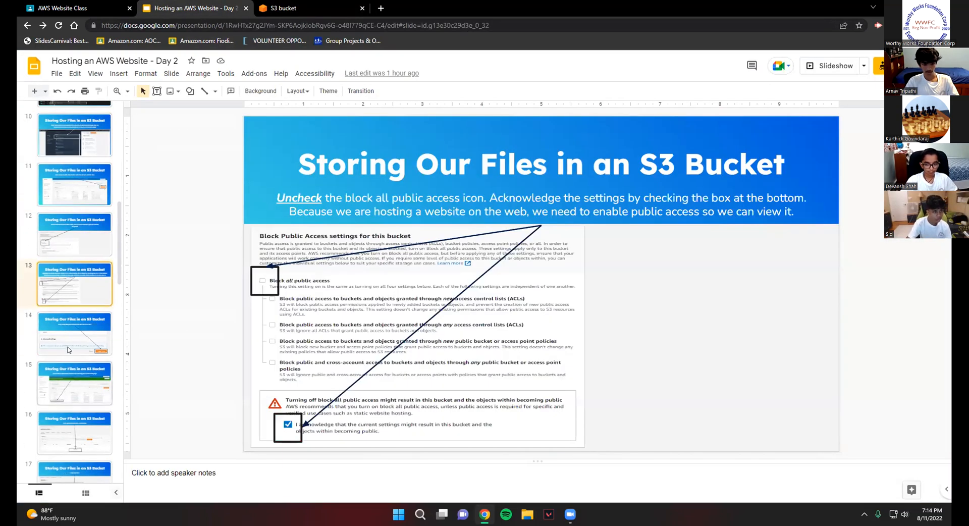
pyautogui.click(69, 348)
pyautogui.click(282, 8)
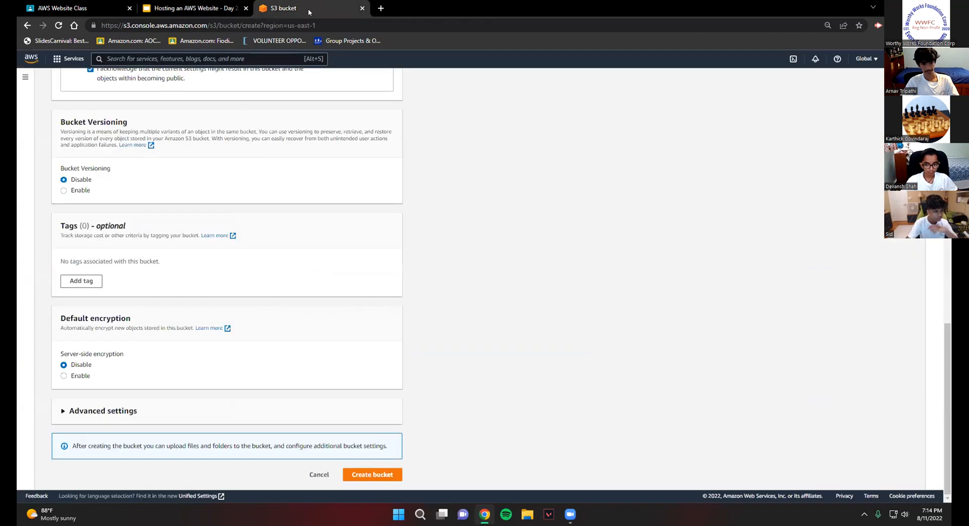
# Step: Recheck the name, ownership and public access settings, and try to create the worthyworkswebsitebucket bucket
pyautogui.scroll(2, 137, 262)
pyautogui.scroll(8, 136, 261)
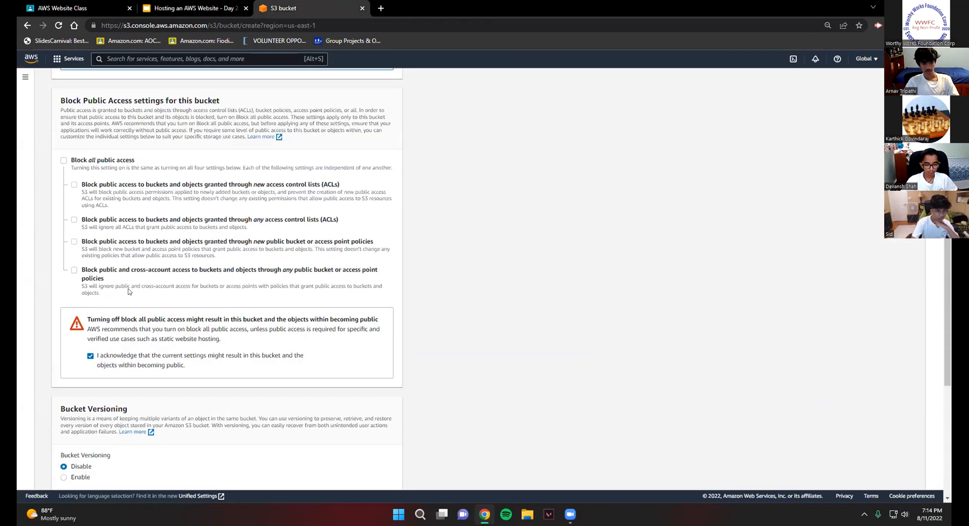
pyautogui.scroll(-1, 166, 317)
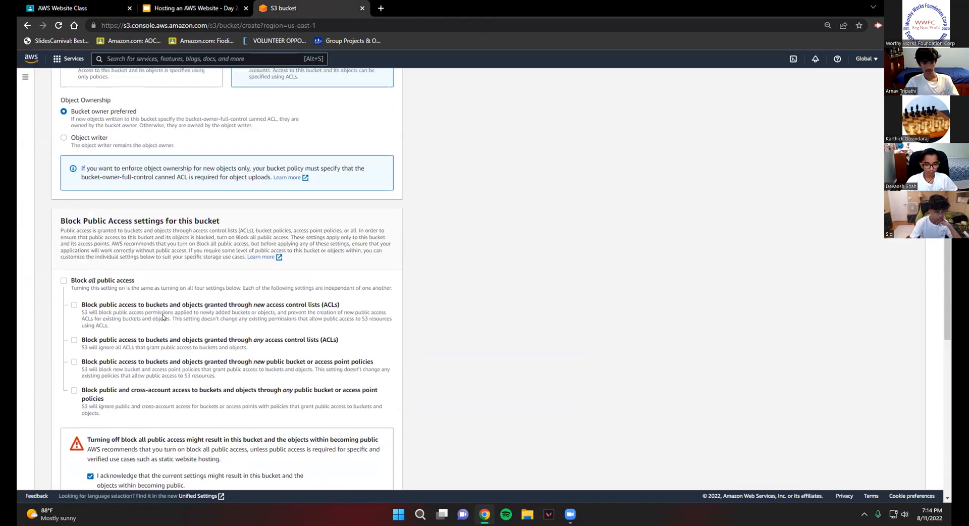
pyautogui.scroll(5, 130, 459)
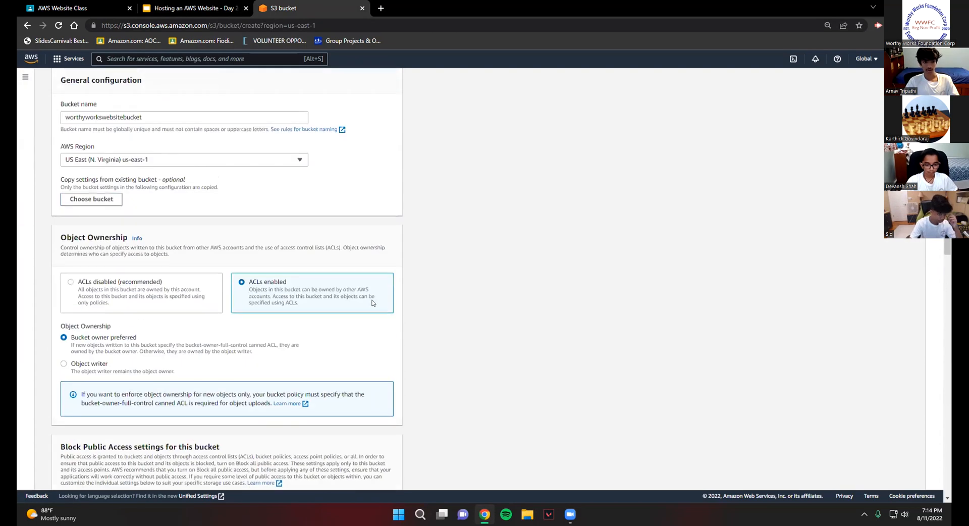
pyautogui.scroll(-13, 271, 253)
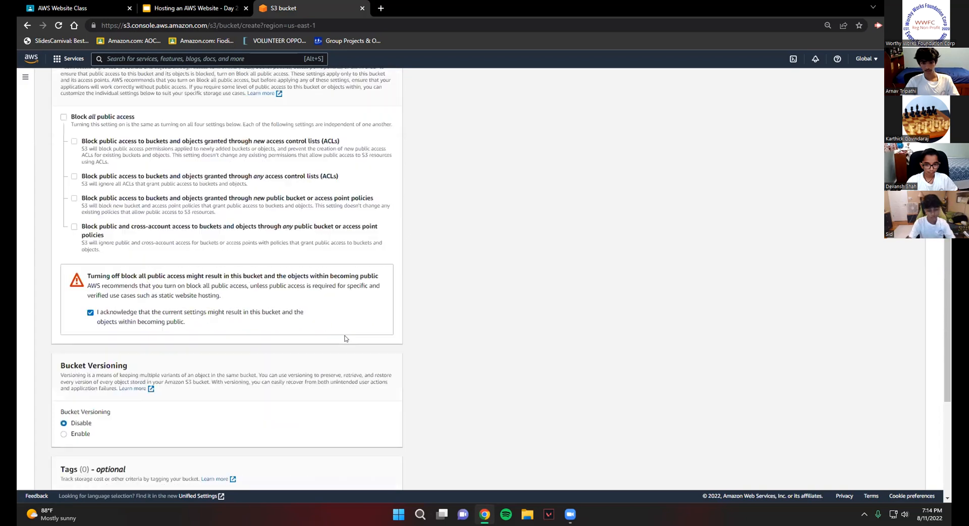
pyautogui.scroll(-1, 303, 372)
pyautogui.click(373, 472)
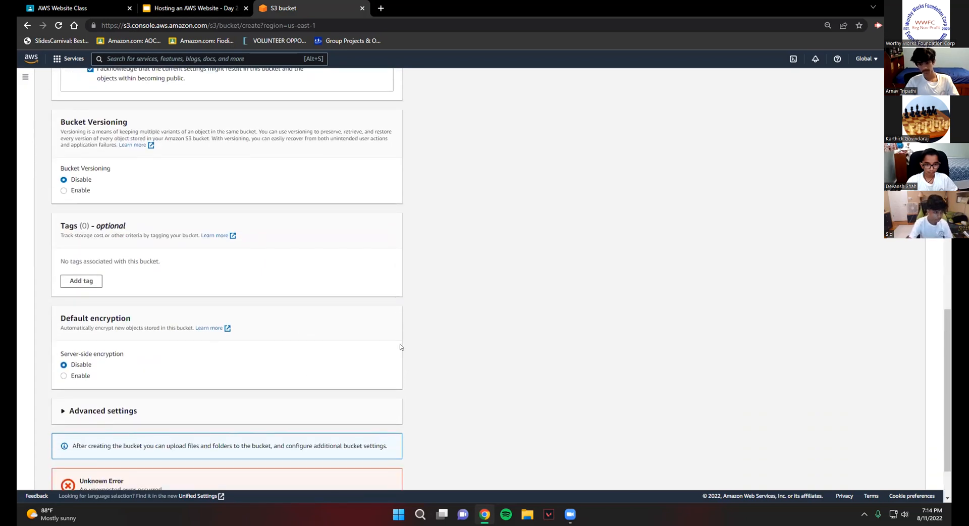
# Step: Expand the API response details of the bucket creation error
pyautogui.scroll(-1, 400, 346)
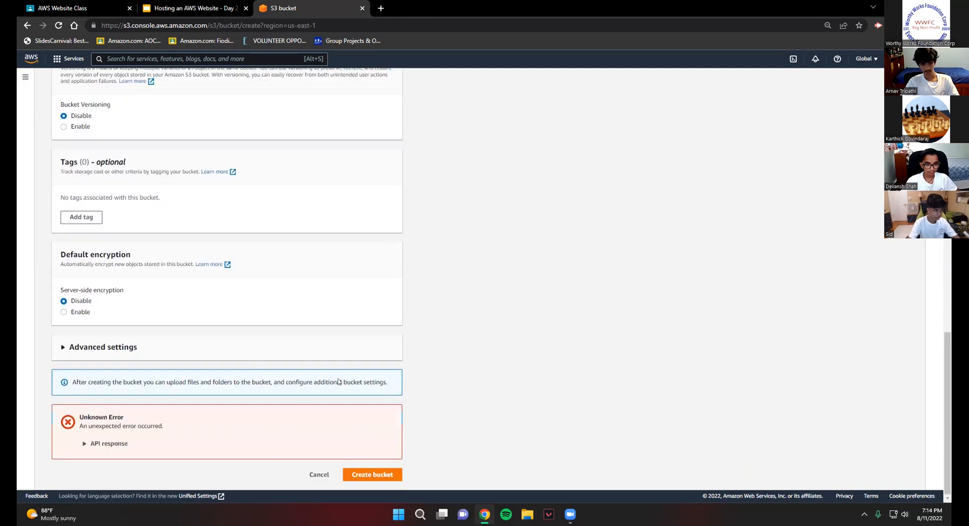
pyautogui.click(105, 444)
pyautogui.scroll(-1, 116, 429)
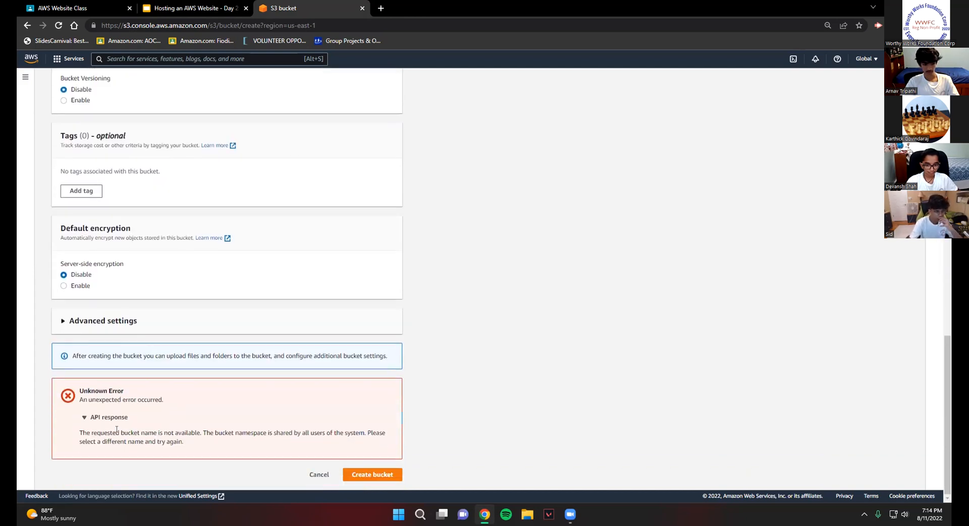
# Step: Rename the bucket to worthyworkswebsitebucket1 and create it
pyautogui.scroll(8, 169, 442)
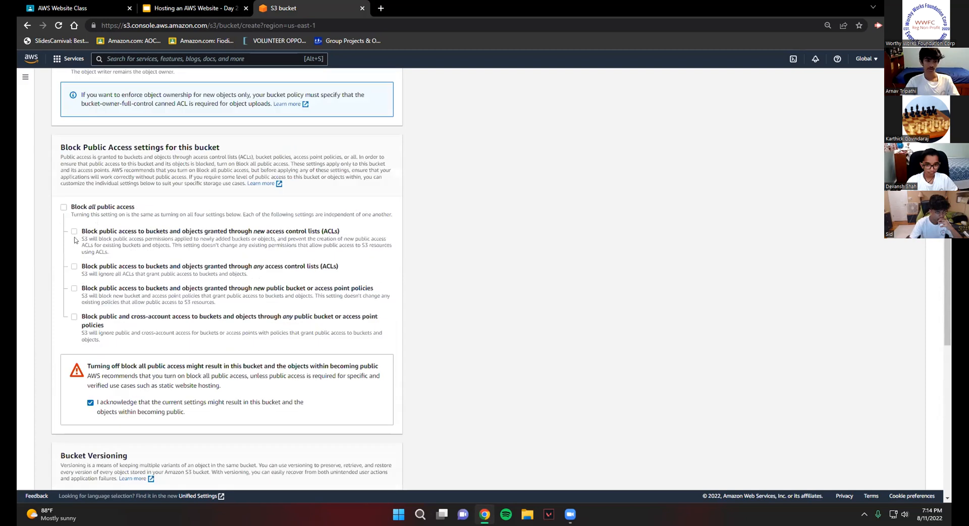
pyautogui.scroll(7, 77, 162)
pyautogui.click(153, 180)
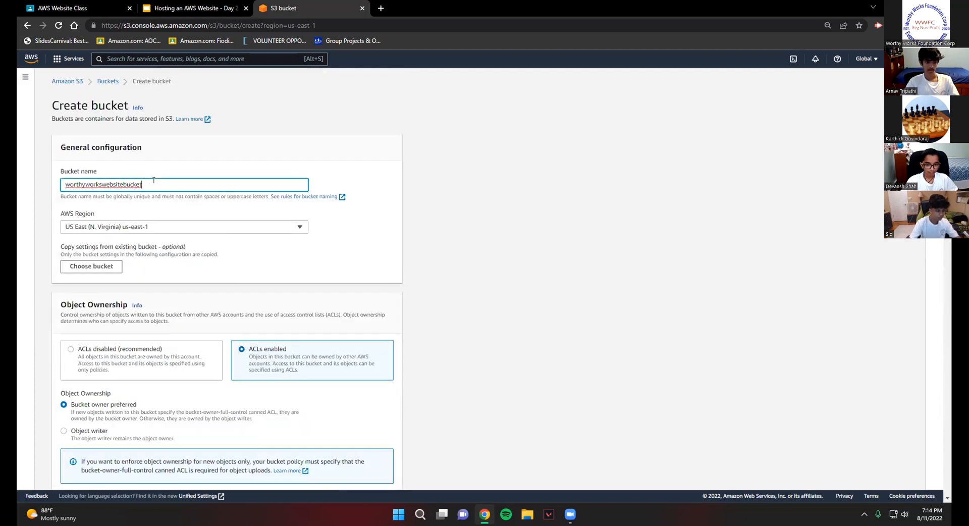
pyautogui.write('1')
pyautogui.scroll(-11, 303, 324)
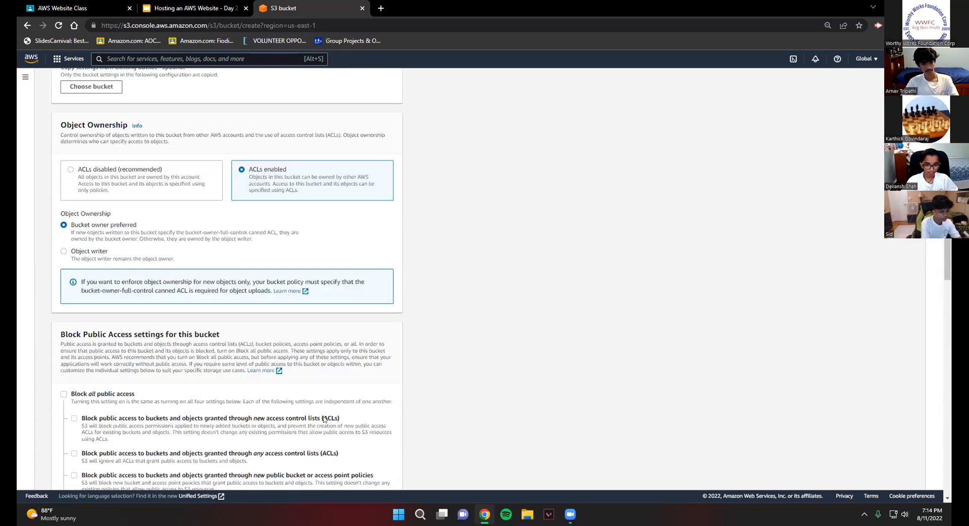
pyautogui.scroll(-5, 362, 455)
pyautogui.click(371, 482)
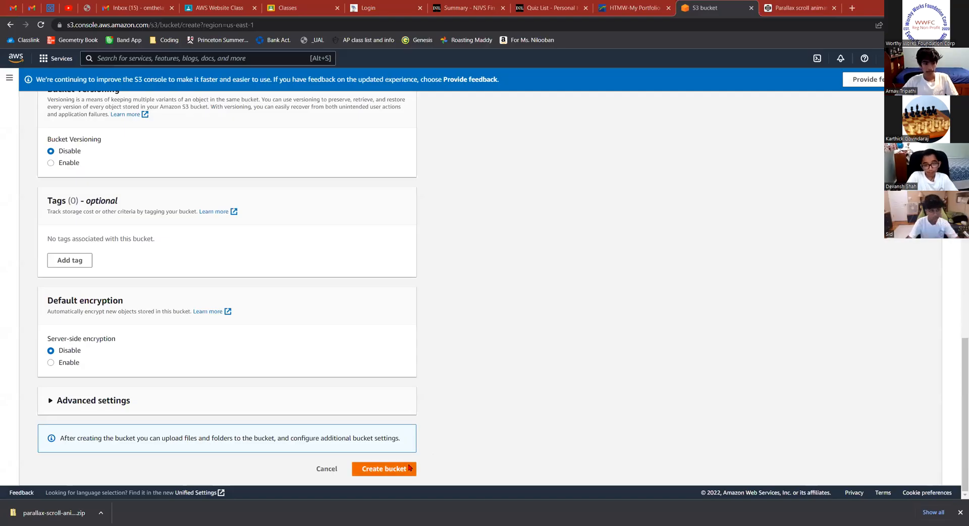
pyautogui.scroll(10, 409, 464)
pyautogui.scroll(-10, 409, 461)
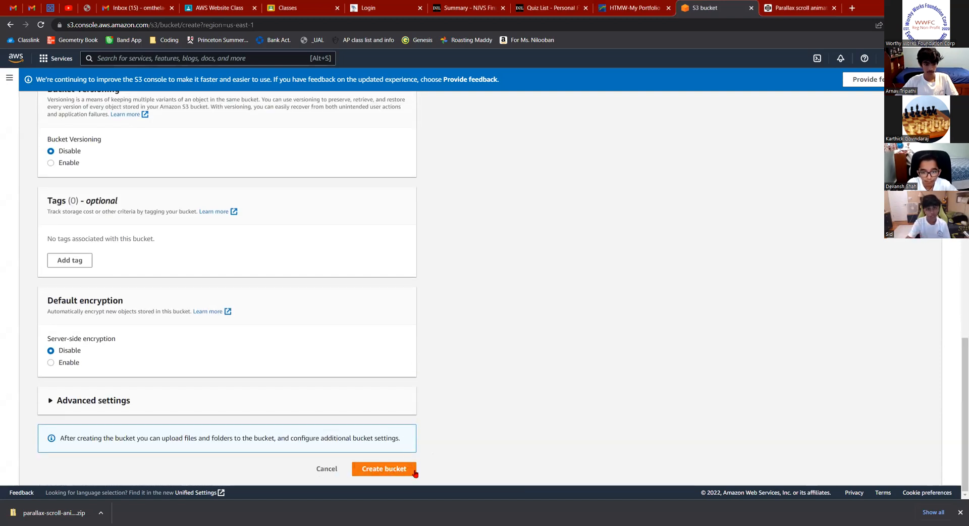
pyautogui.scroll(9, 413, 466)
pyautogui.scroll(3, 418, 465)
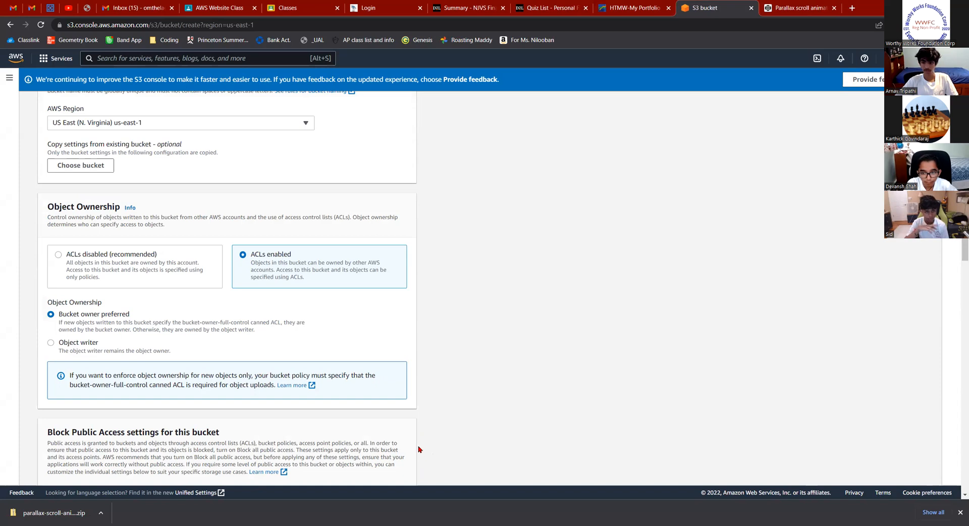
pyautogui.scroll(-15, 480, 378)
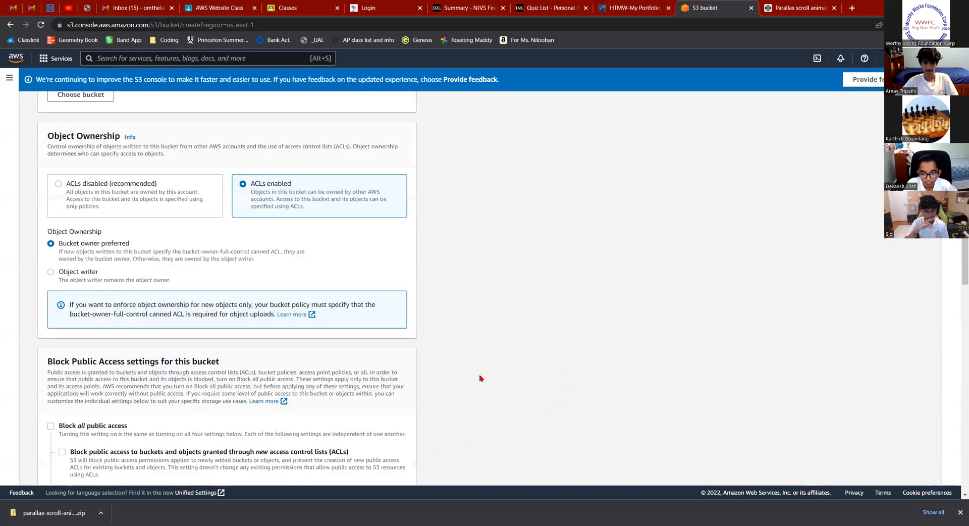
# Step: Change the rejected bucket name to cheesebucket123 and create the bucket with ACLs enabled and the bucket owner preferred
pyautogui.scroll(-1, 399, 454)
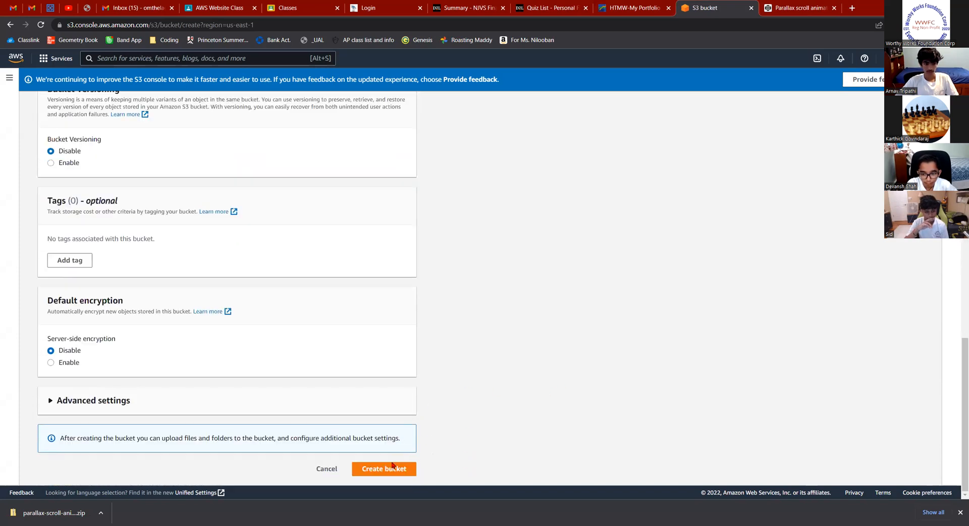
pyautogui.scroll(2, 384, 469)
pyautogui.scroll(10, 384, 473)
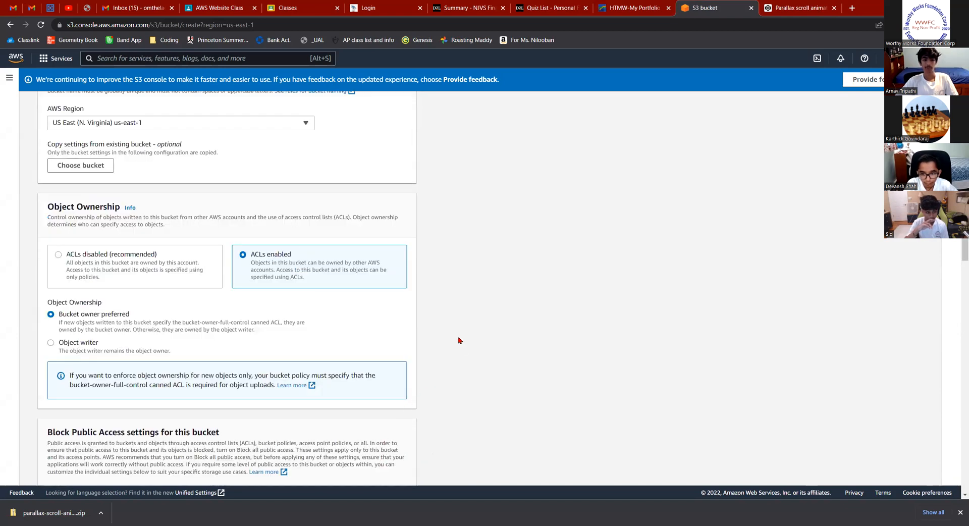
pyautogui.scroll(3, 385, 217)
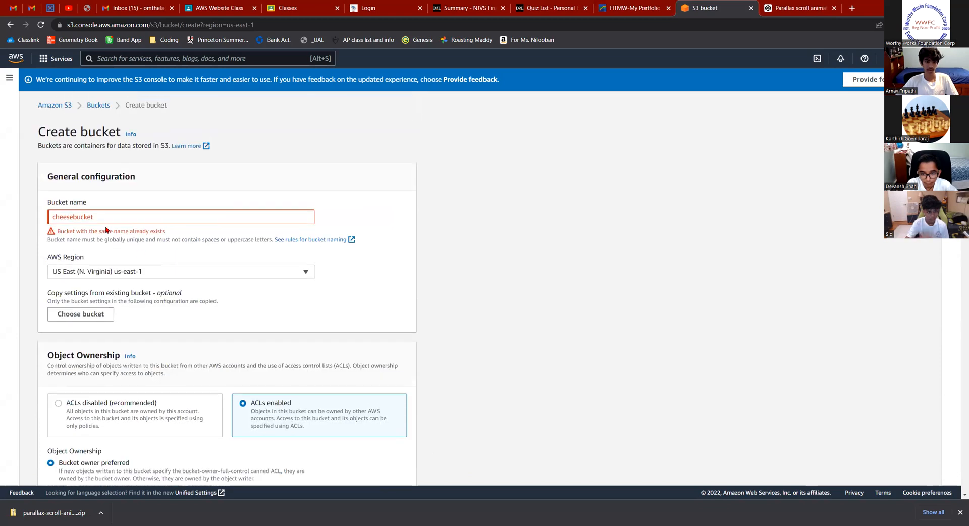
pyautogui.moveTo(95, 216); pyautogui.dragTo(44, 202)
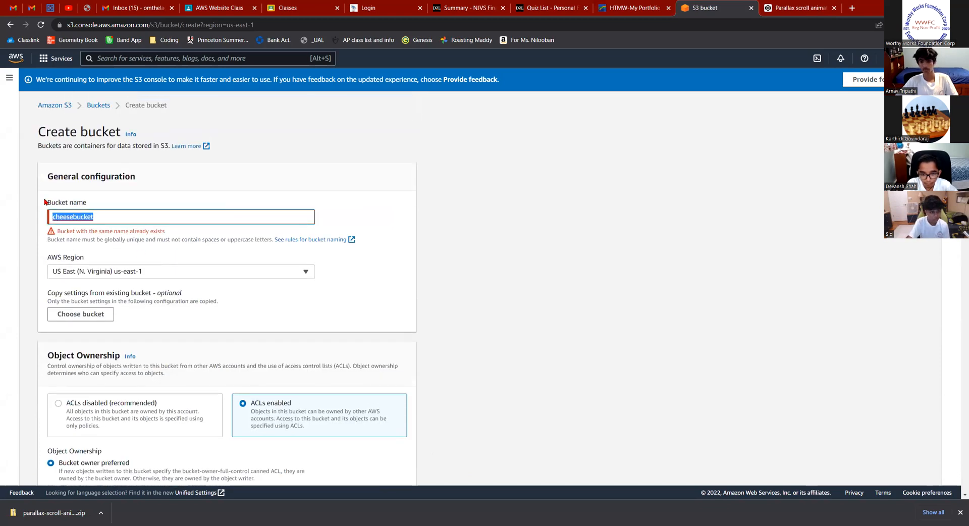
pyautogui.press('Right')
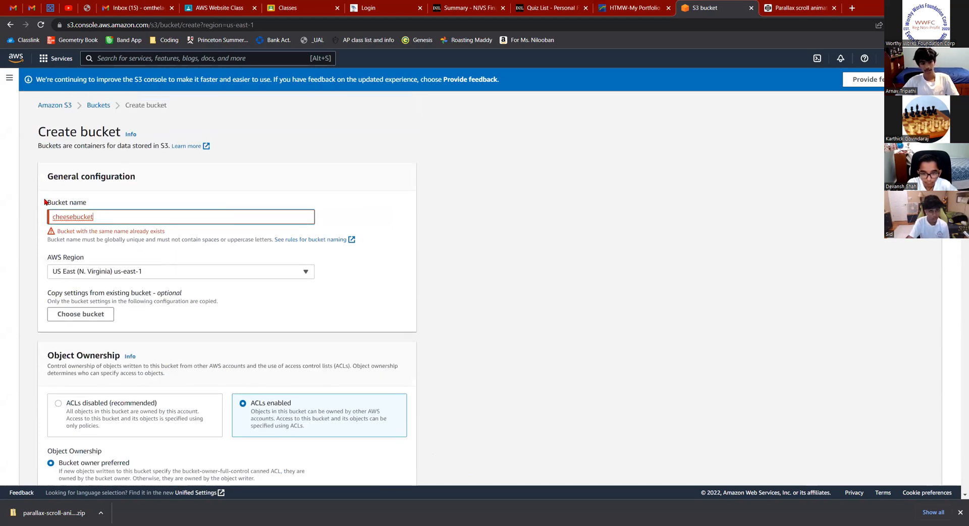
pyautogui.write('123')
pyautogui.scroll(-6, 419, 349)
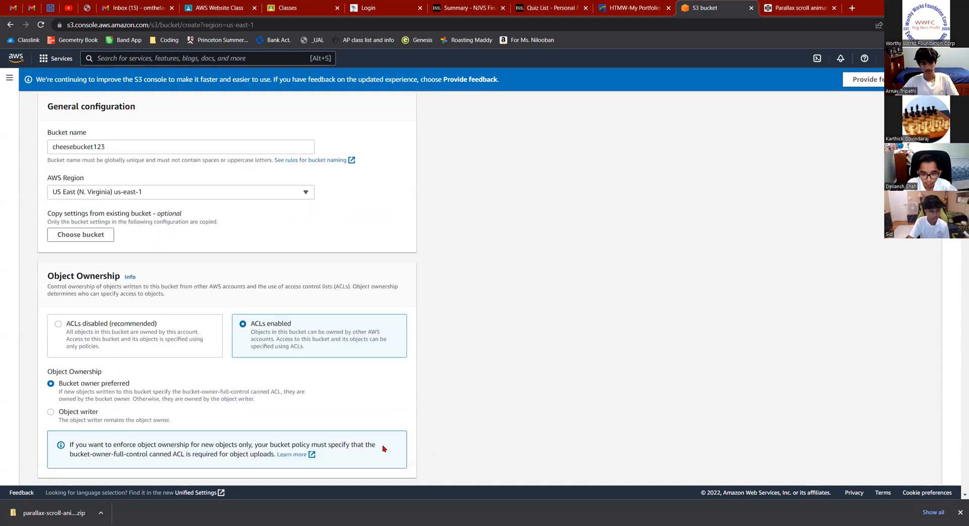
pyautogui.scroll(-10, 385, 468)
pyautogui.click(385, 466)
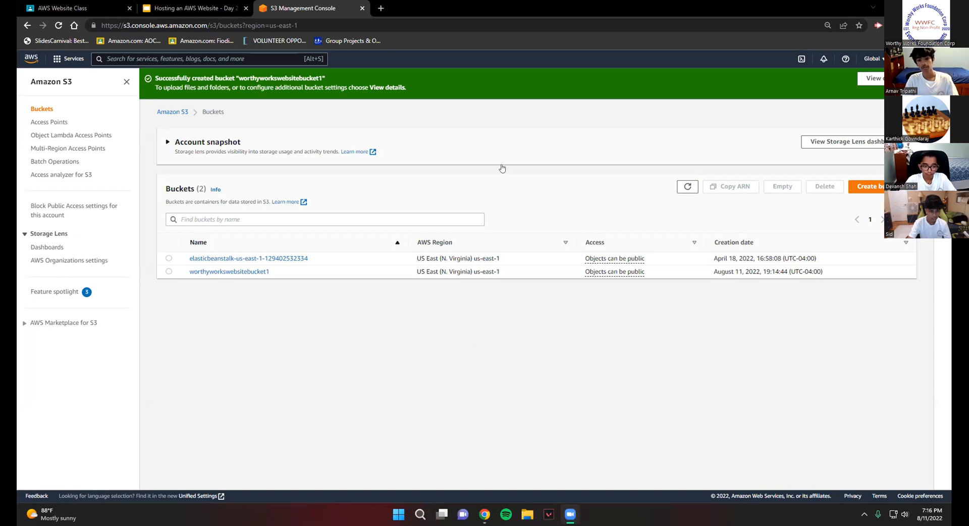
# Step: Start an upload to worthyworkswebsitebucket1 and add the LICENSE and README.md files from the parallax-scroll-animation folder
pyautogui.click(223, 271)
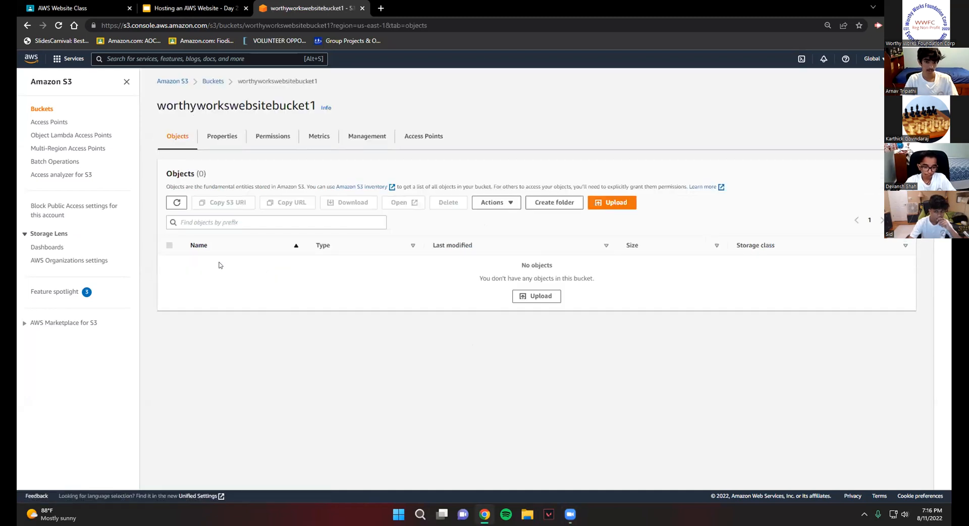
pyautogui.click(616, 203)
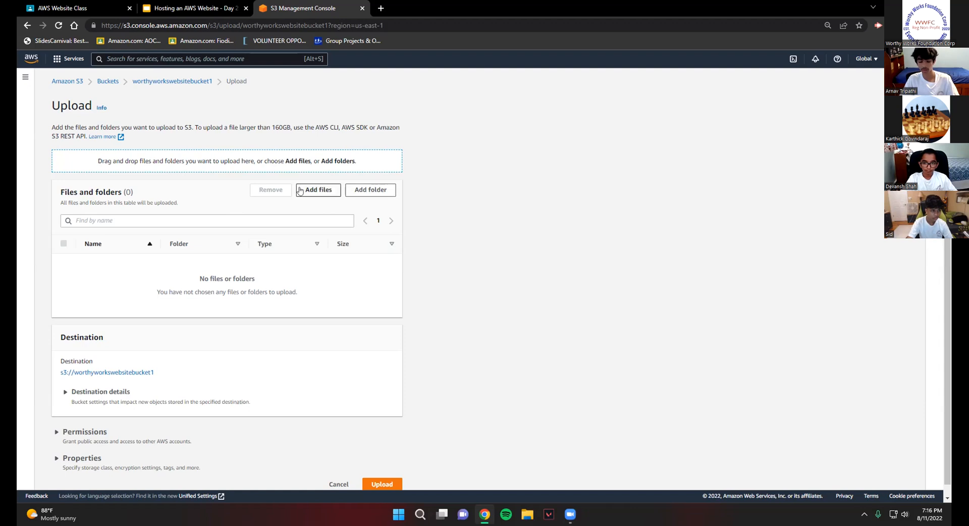
pyautogui.click(325, 190)
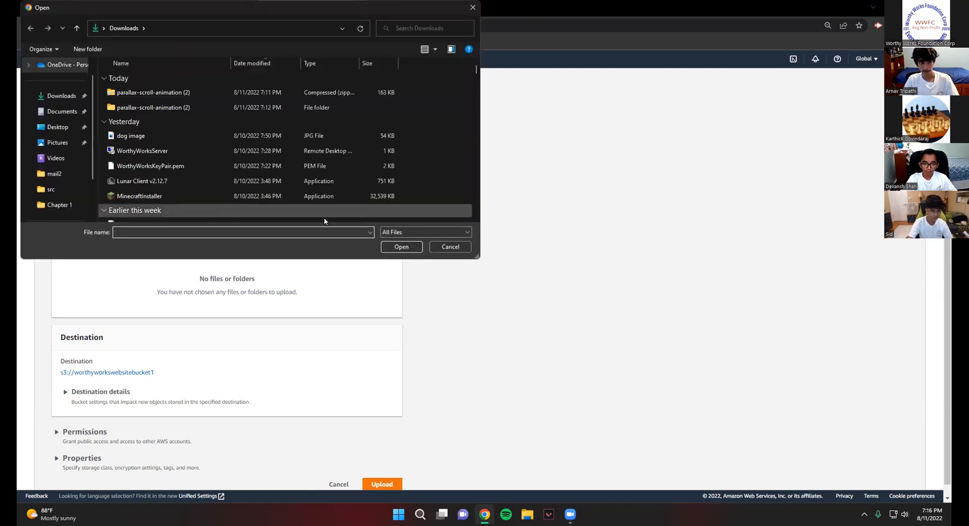
pyautogui.doubleClick(168, 107)
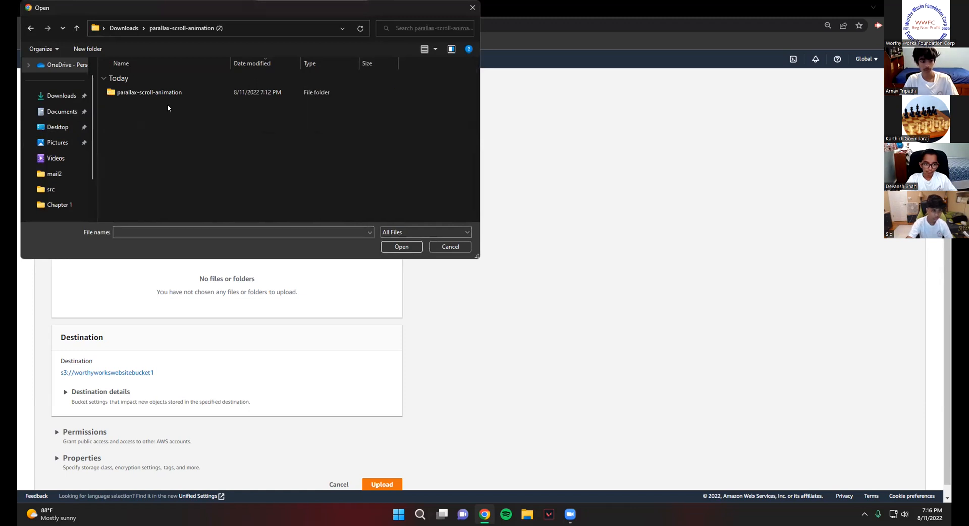
pyautogui.doubleClick(151, 93)
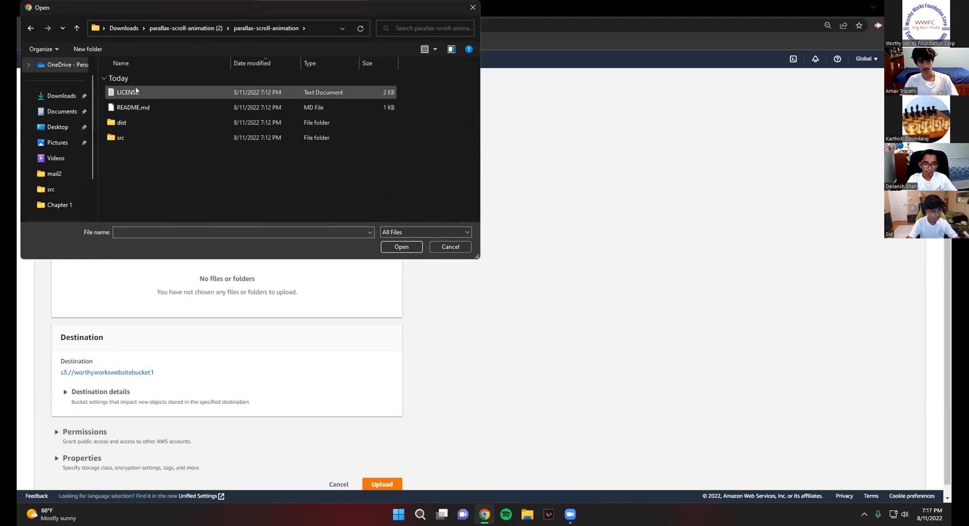
pyautogui.click(363, 89)
pyautogui.keyDown('shift'); pyautogui.click(383, 107); pyautogui.keyUp('shift')
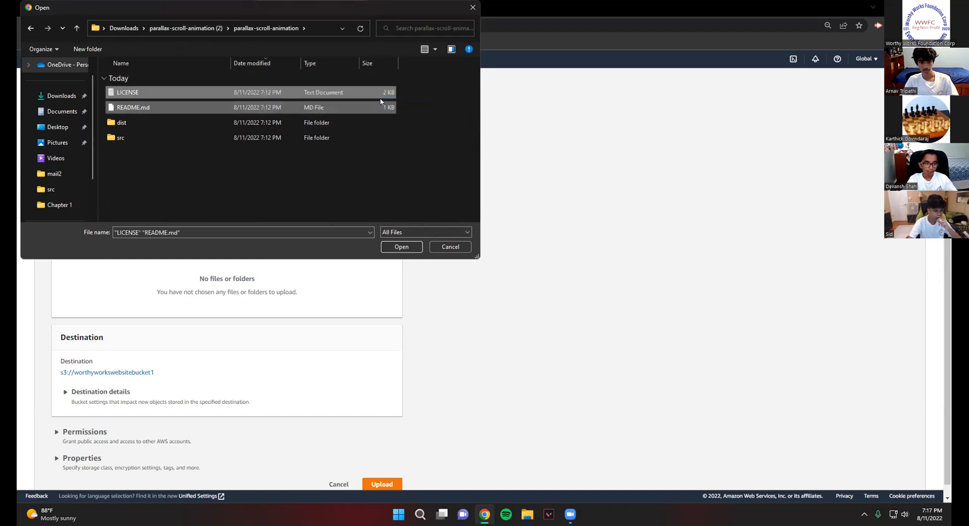
pyautogui.click(394, 252)
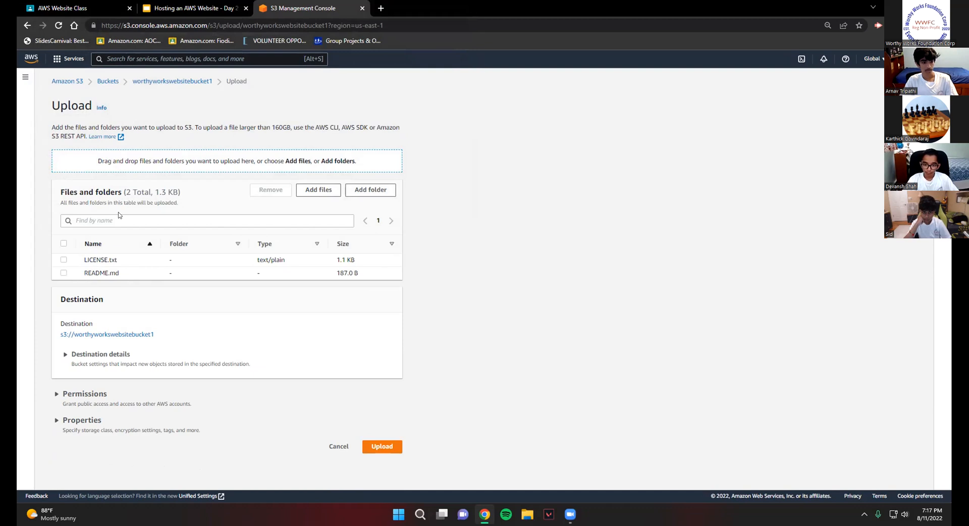
# Step: Add the index, script and style files from the project's src folder to the upload list
pyautogui.click(336, 188)
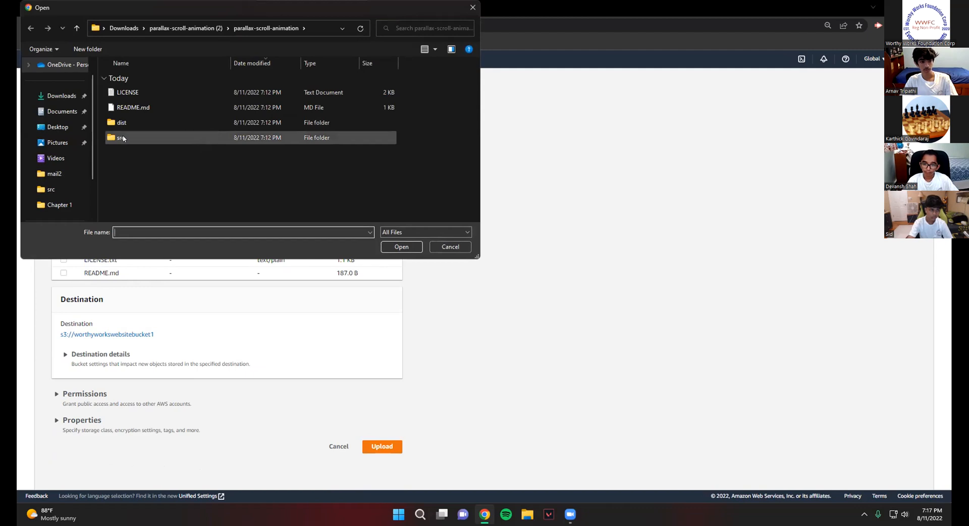
pyautogui.doubleClick(122, 138)
pyautogui.moveTo(413, 161); pyautogui.dragTo(197, 80)
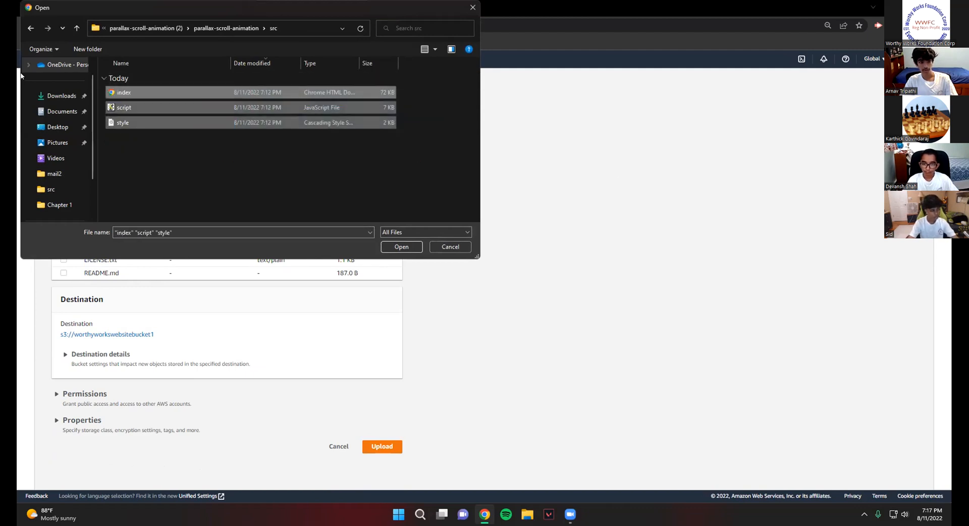
pyautogui.click(391, 248)
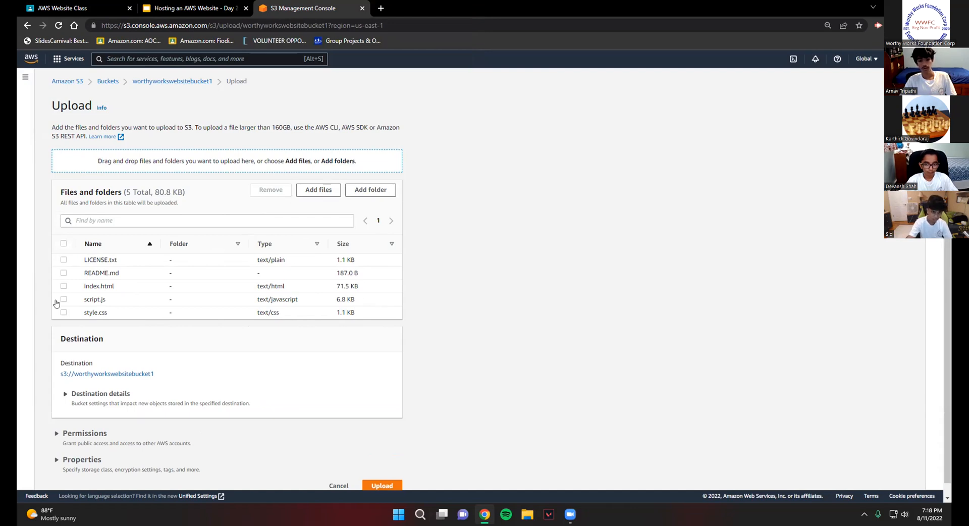
# Step: Add the index, script and style files from the dist folder and upload all listed files to the bucket
pyautogui.click(318, 189)
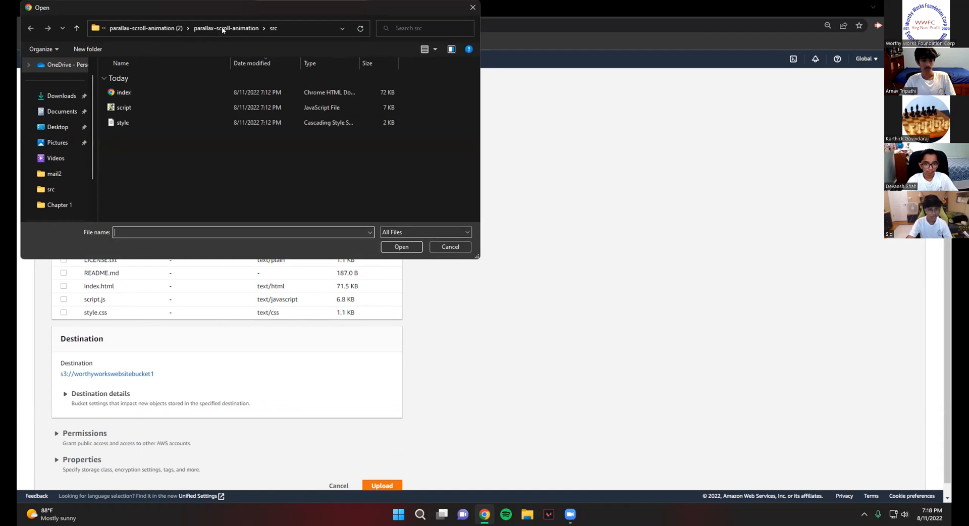
pyautogui.click(247, 29)
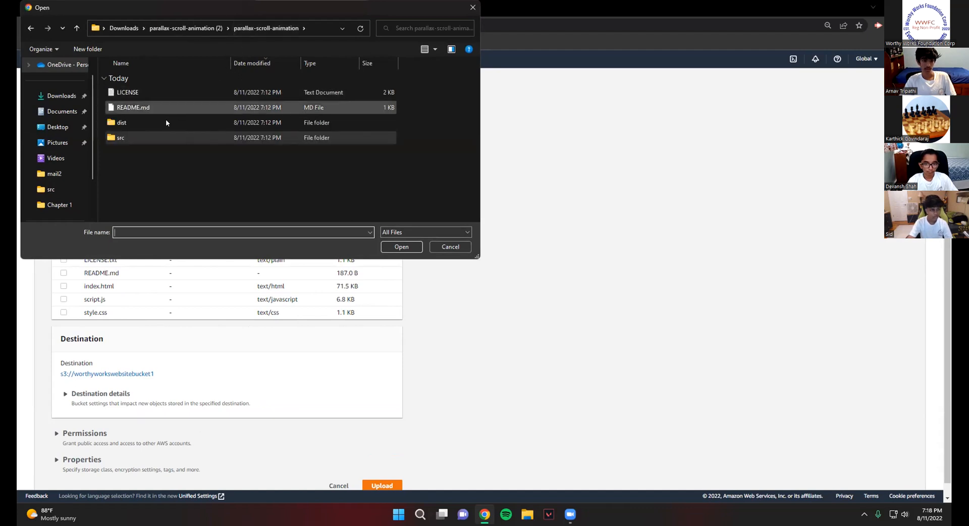
pyautogui.doubleClick(130, 122)
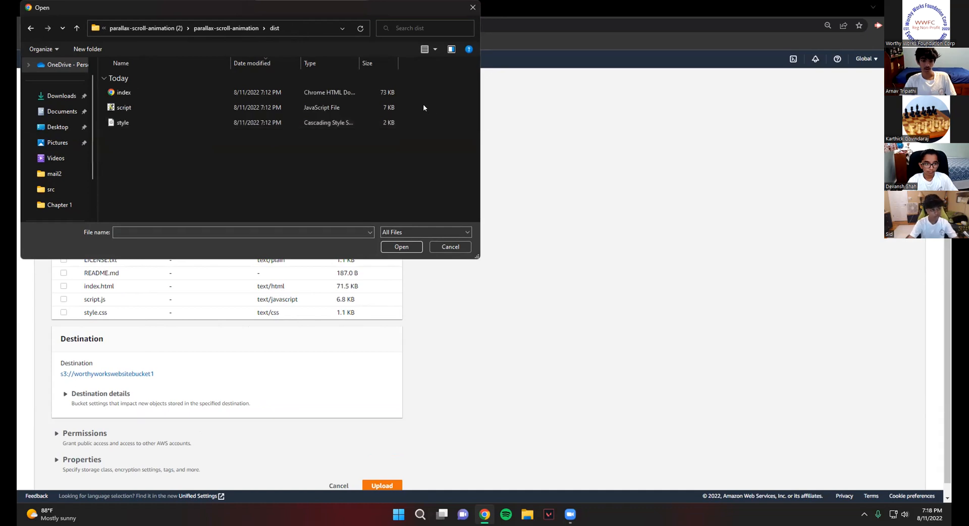
pyautogui.moveTo(427, 177); pyautogui.dragTo(150, 74)
pyautogui.click(401, 246)
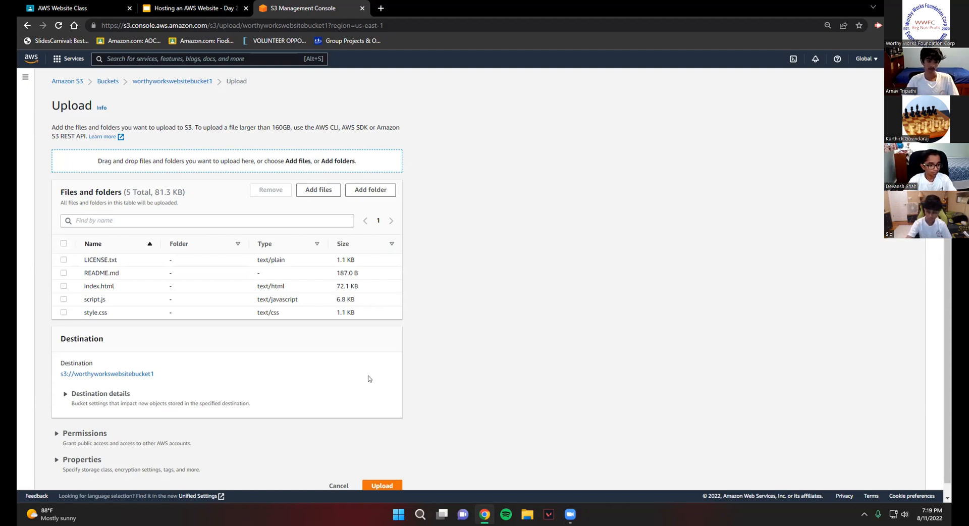
pyautogui.scroll(-1, 513, 298)
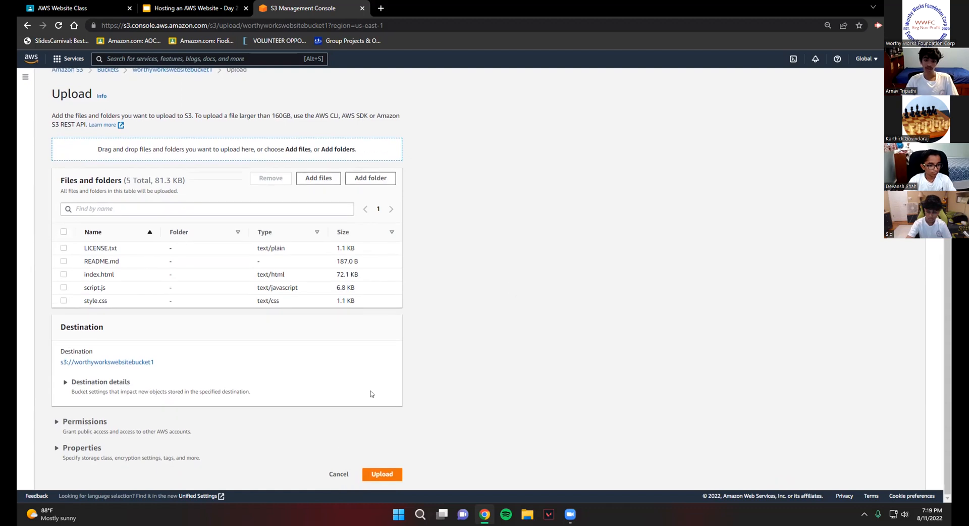
pyautogui.click(376, 474)
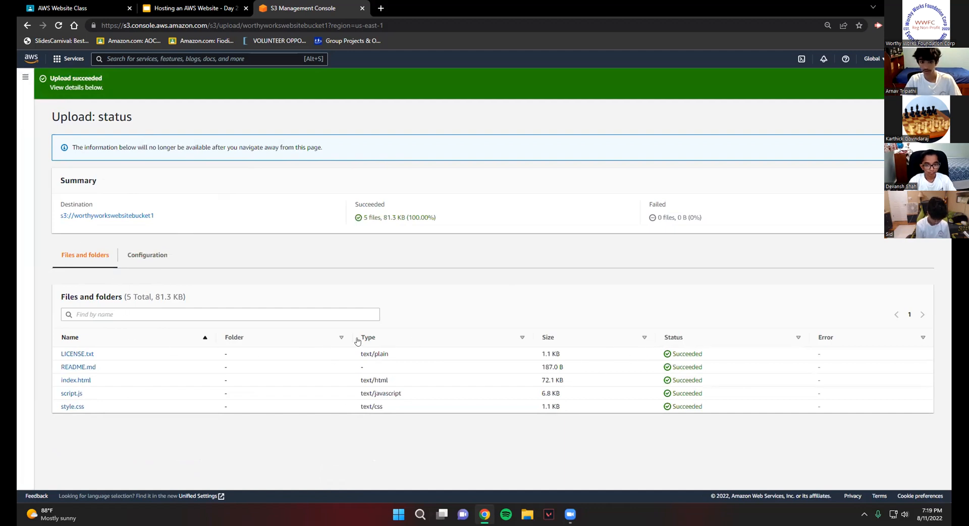
# Step: Check slides 15 to 21 of the Hosting an AWS Website - Day 2 presentation, and return to the S3 console
pyautogui.click(194, 8)
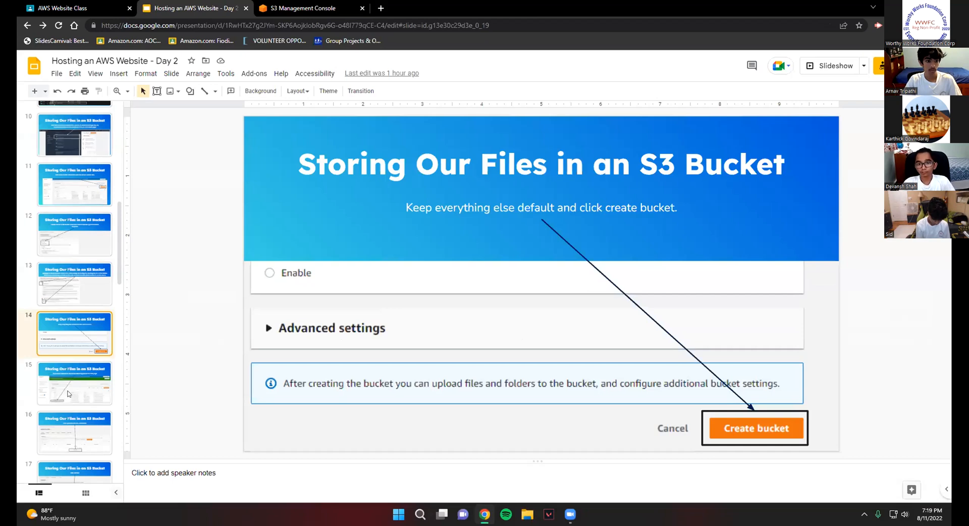
pyautogui.click(69, 392)
pyautogui.click(75, 445)
pyautogui.scroll(-1, 105, 400)
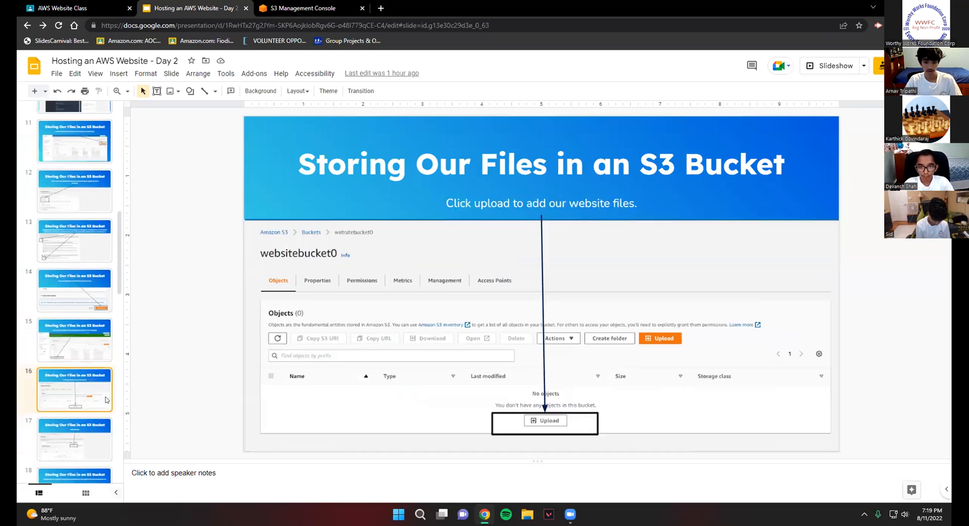
pyautogui.scroll(-2, 105, 400)
pyautogui.click(83, 343)
pyautogui.scroll(-5, 81, 323)
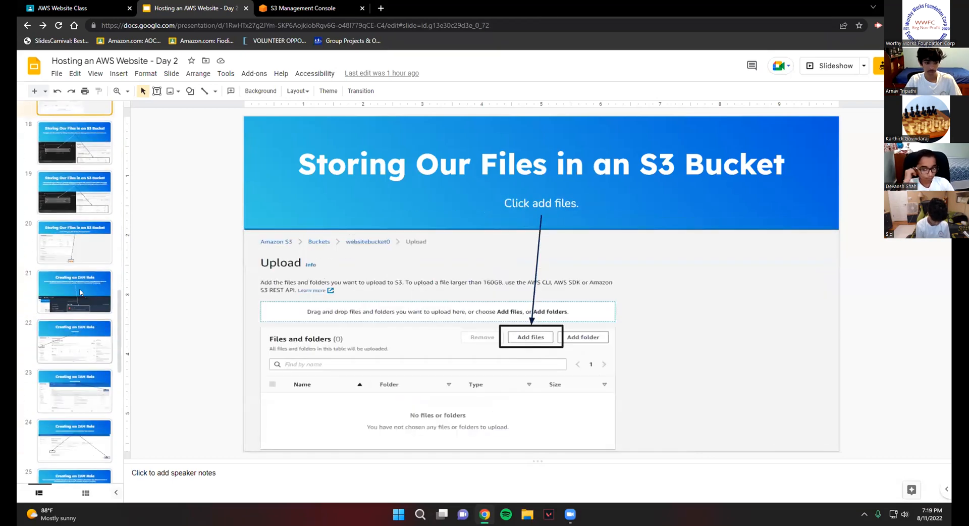
pyautogui.click(79, 184)
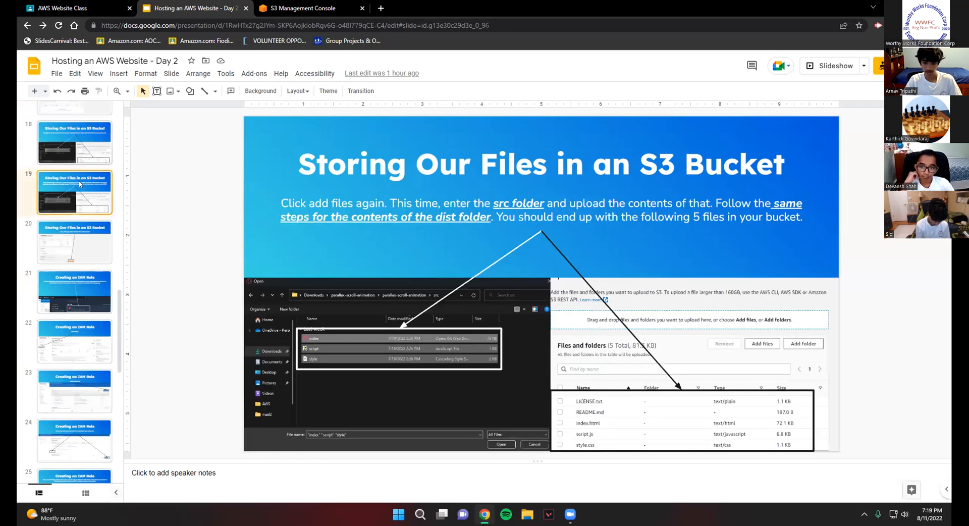
pyautogui.press('Down')
pyautogui.press('Down')
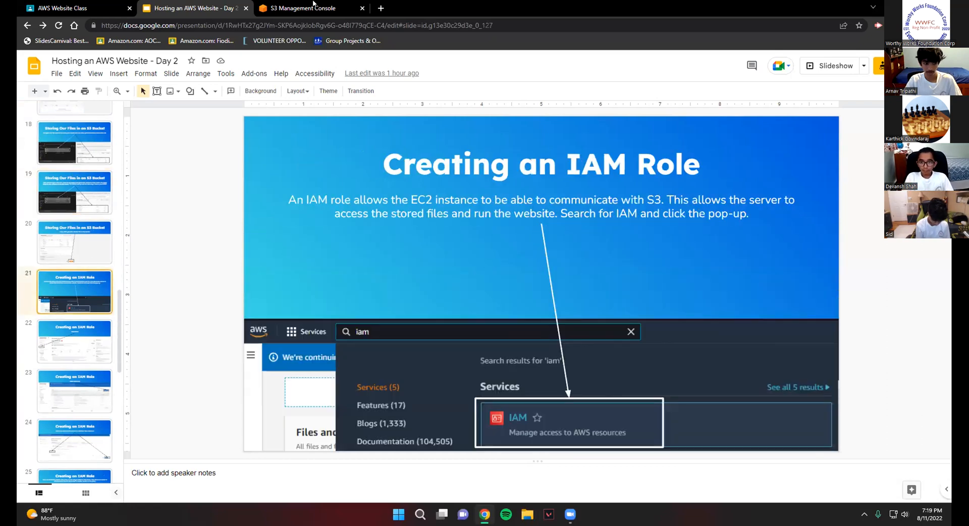
pyautogui.click(313, 6)
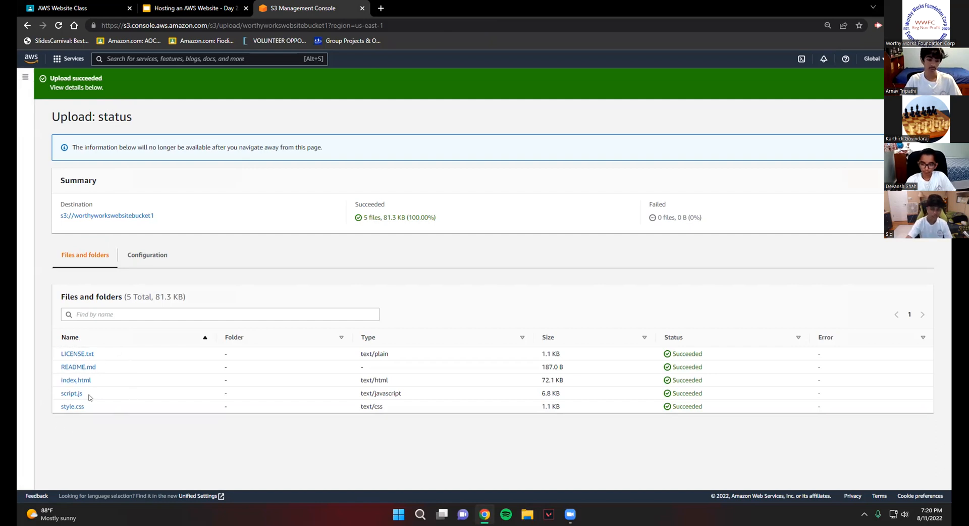
# Step: Search for iam, open the IAM service's Roles list and start creating a new role
pyautogui.click(117, 59)
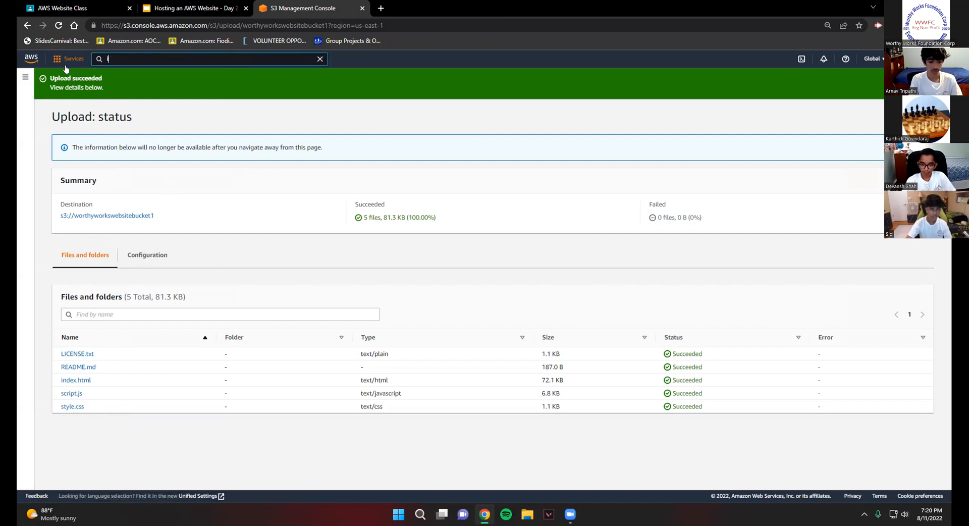
pyautogui.write('iam')
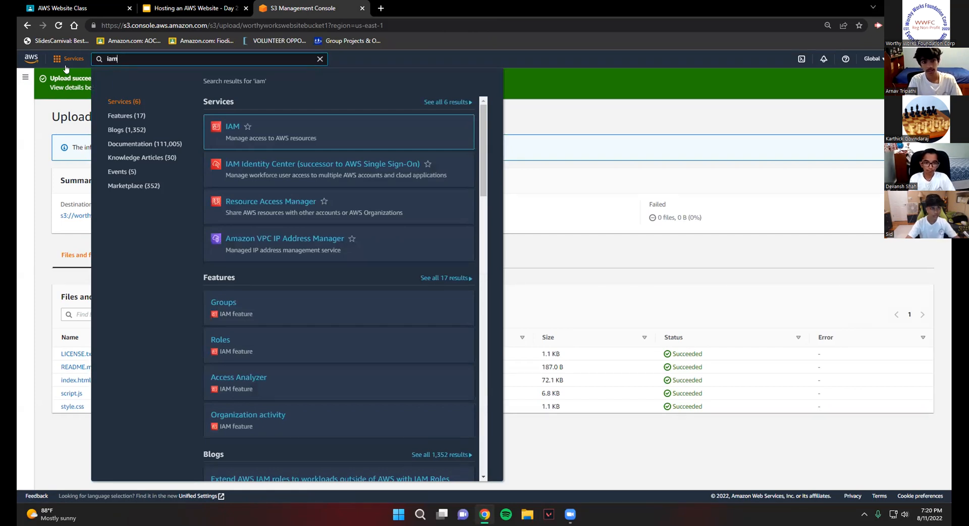
pyautogui.moveTo(242, 136)
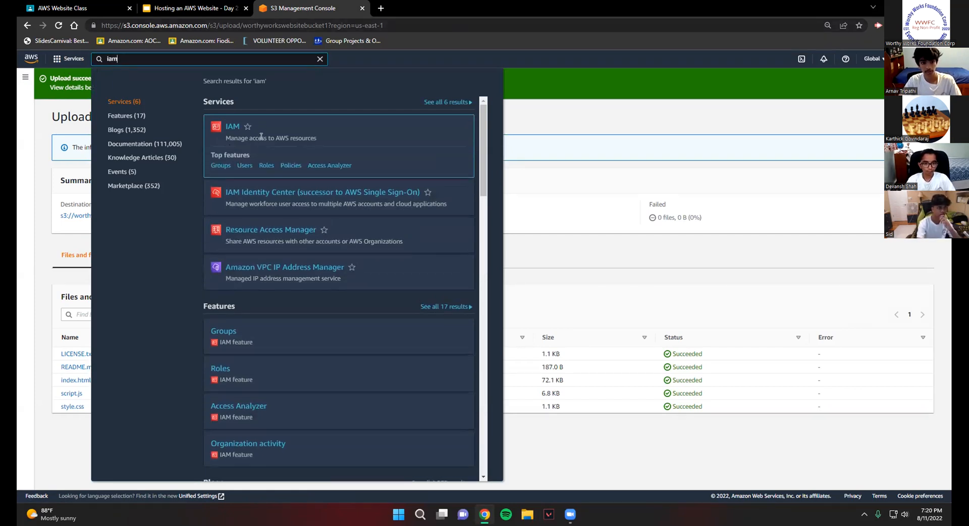
pyautogui.click(229, 127)
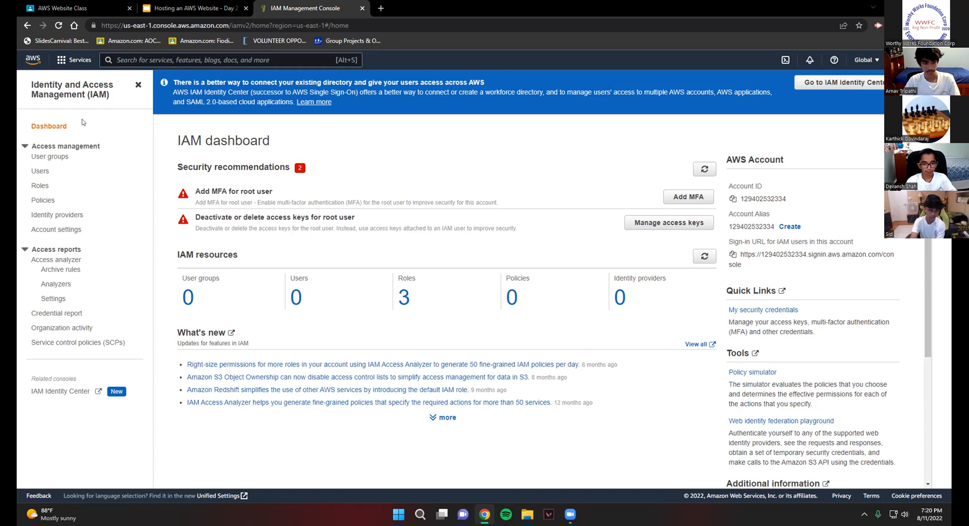
pyautogui.click(36, 189)
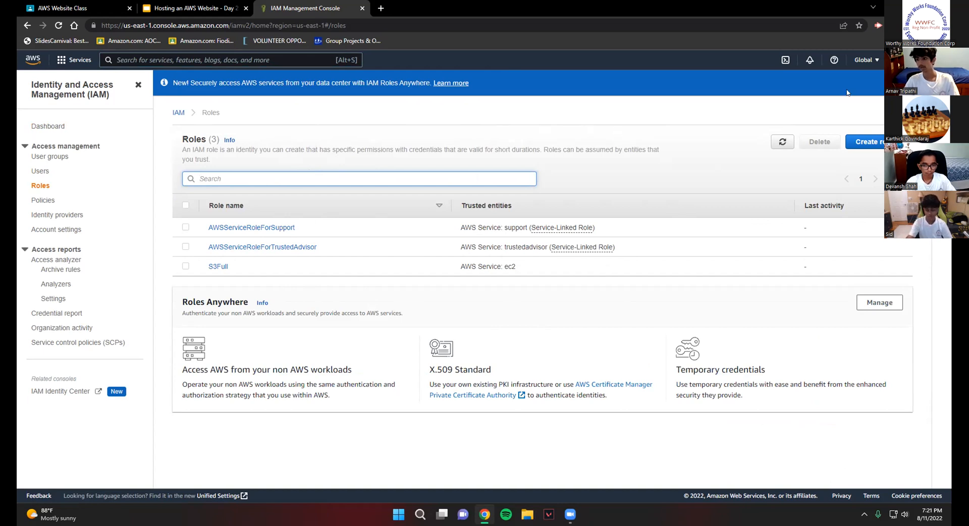
pyautogui.click(870, 142)
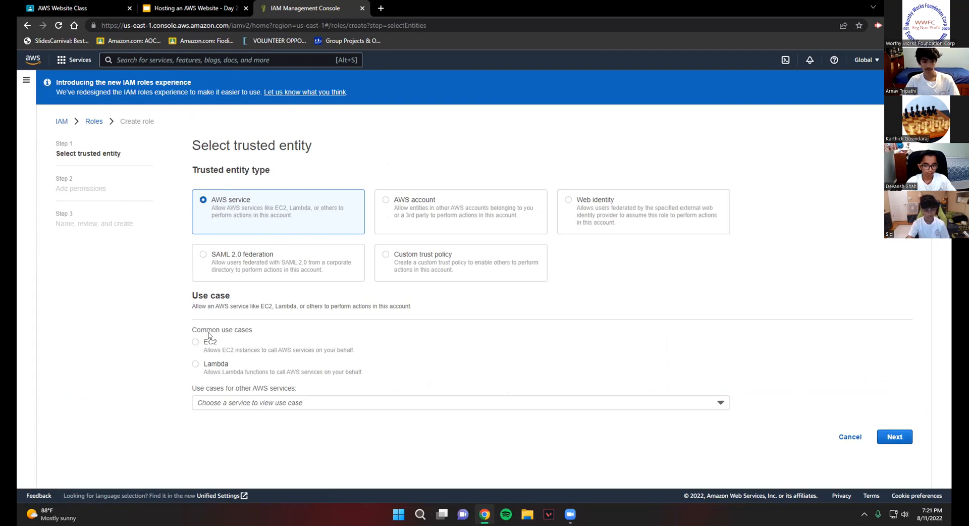
# Step: Choose EC2 as the role's use case, and attach the AmazonS3FullAccess policy found by filtering for s3full
pyautogui.click(194, 343)
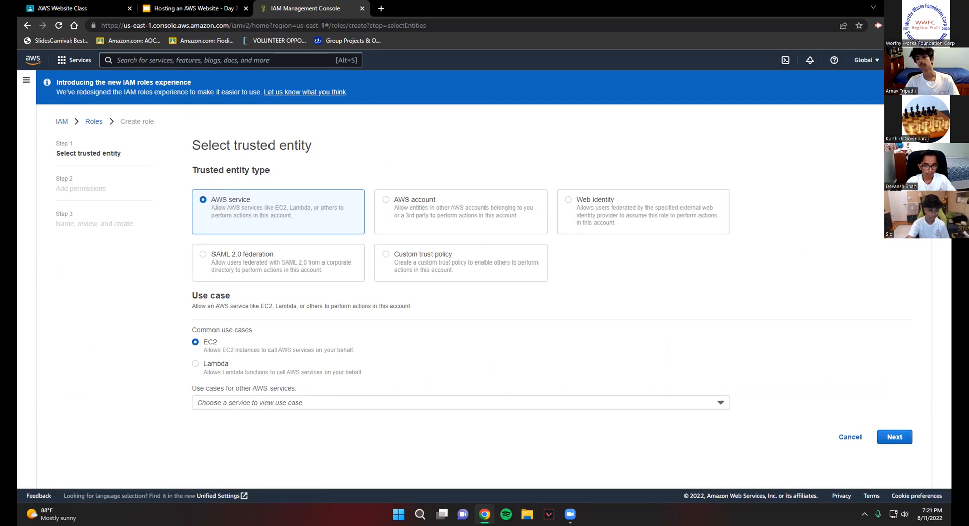
pyautogui.click(894, 434)
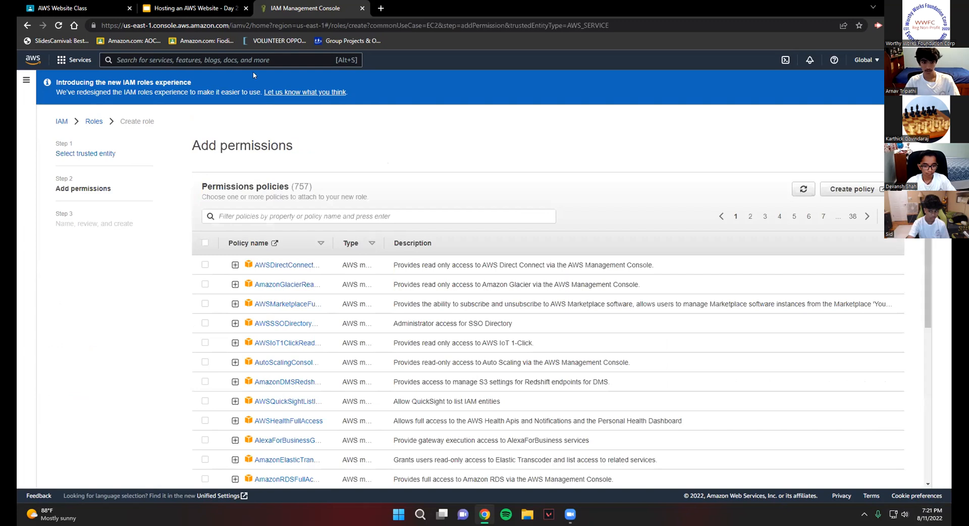
pyautogui.scroll(-1, 161, 303)
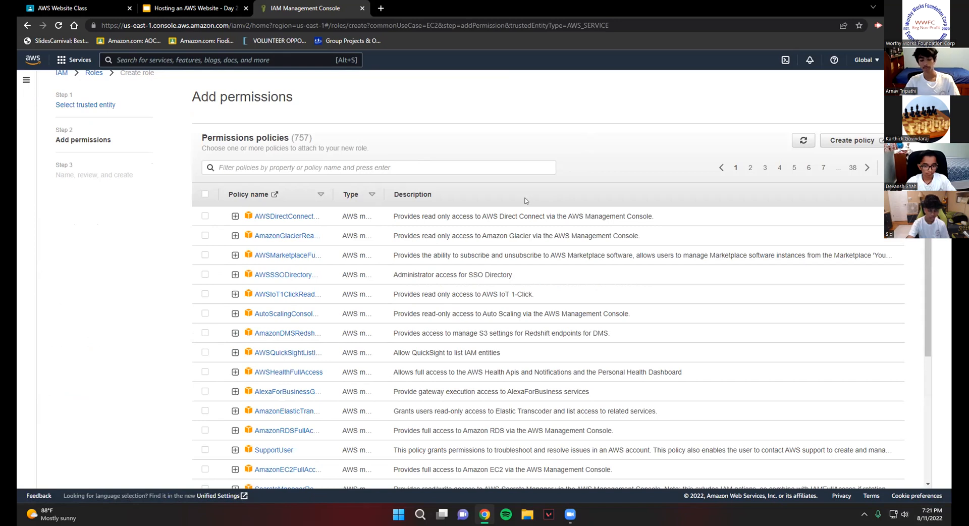
pyautogui.click(426, 161)
pyautogui.write('s3full')
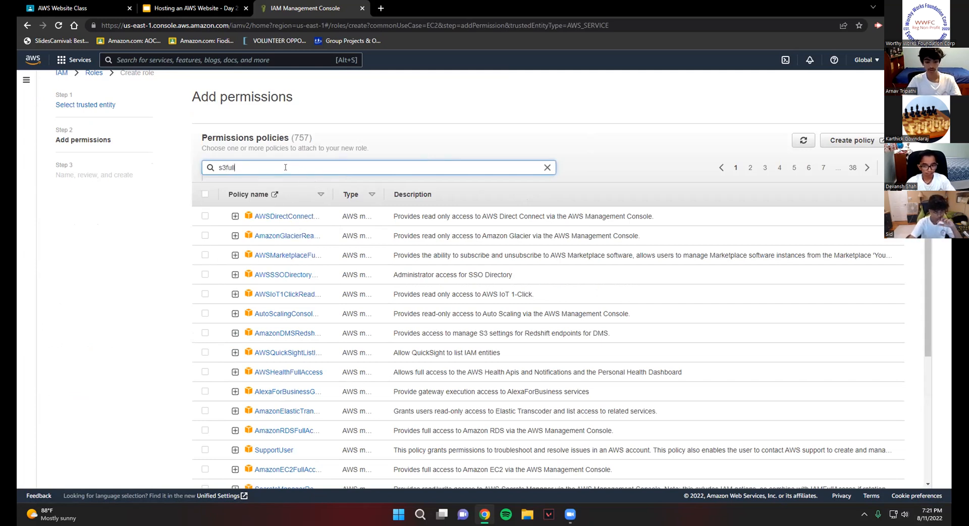
pyautogui.press('Return')
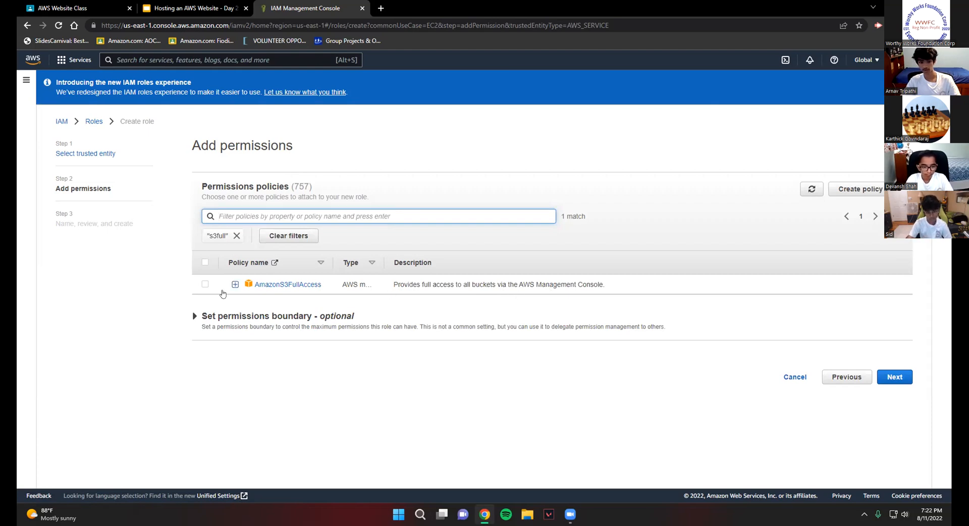
pyautogui.click(204, 284)
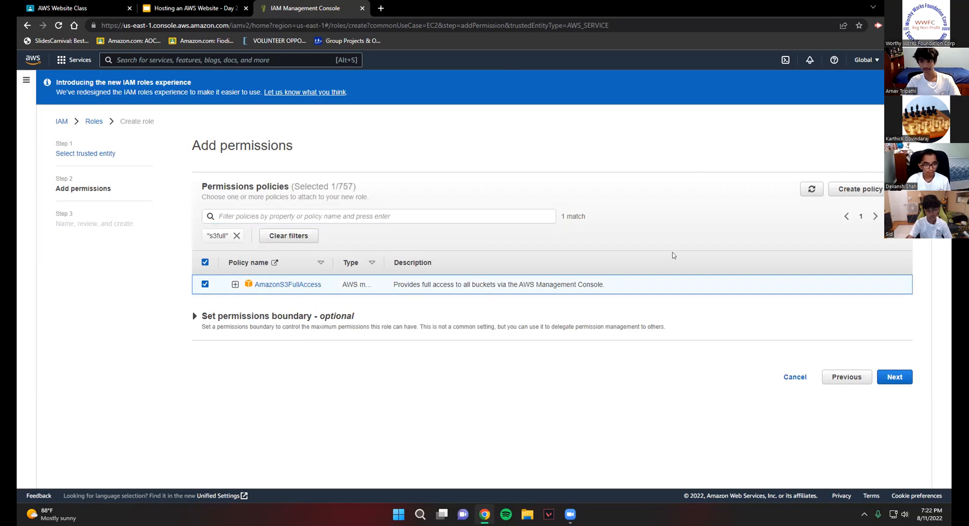
pyautogui.click(894, 377)
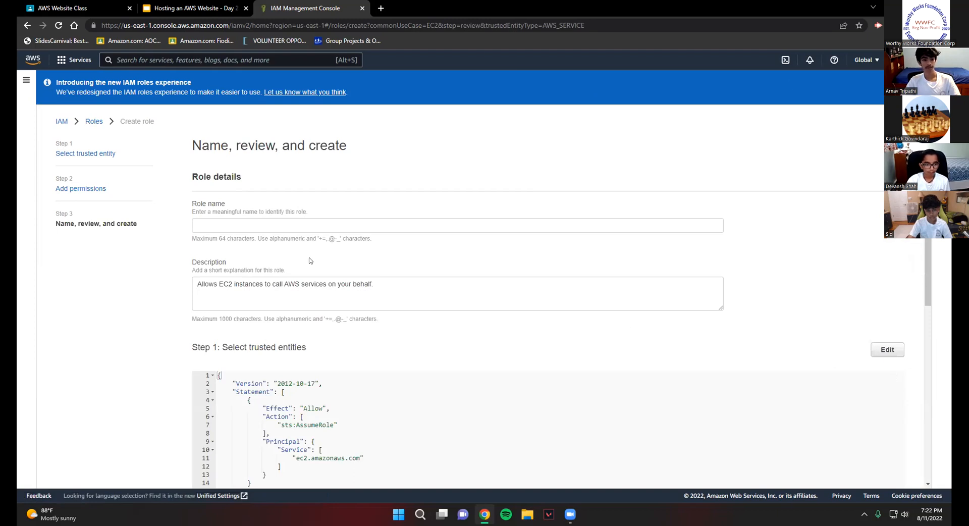
# Step: Name the role S3FullAccess, review its trusted entities and permissions, and create it
pyautogui.click(300, 223)
pyautogui.write('S')
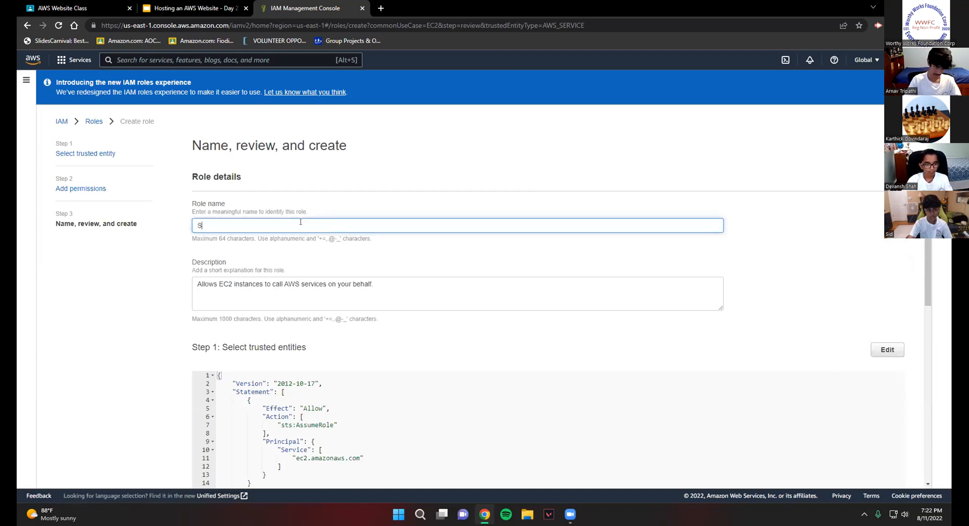
pyautogui.write('3Fu')
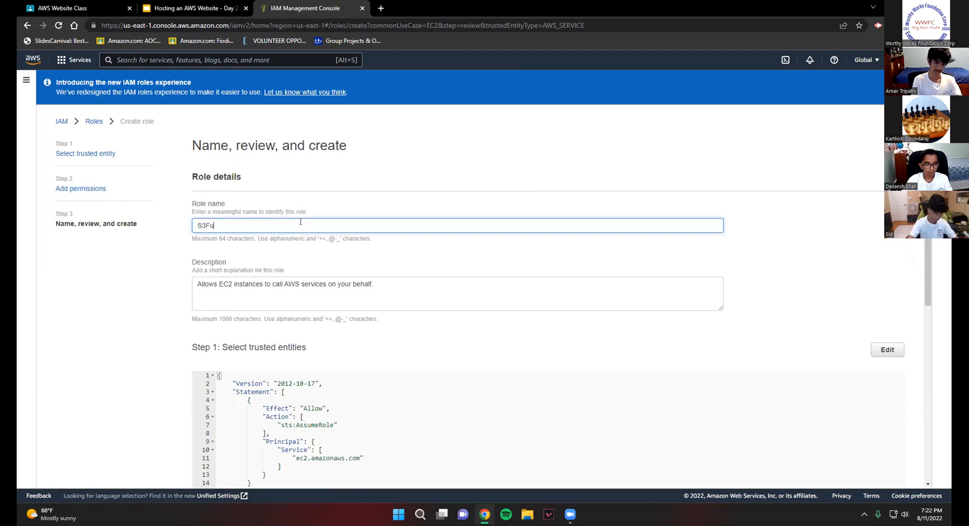
pyautogui.write('llAccess')
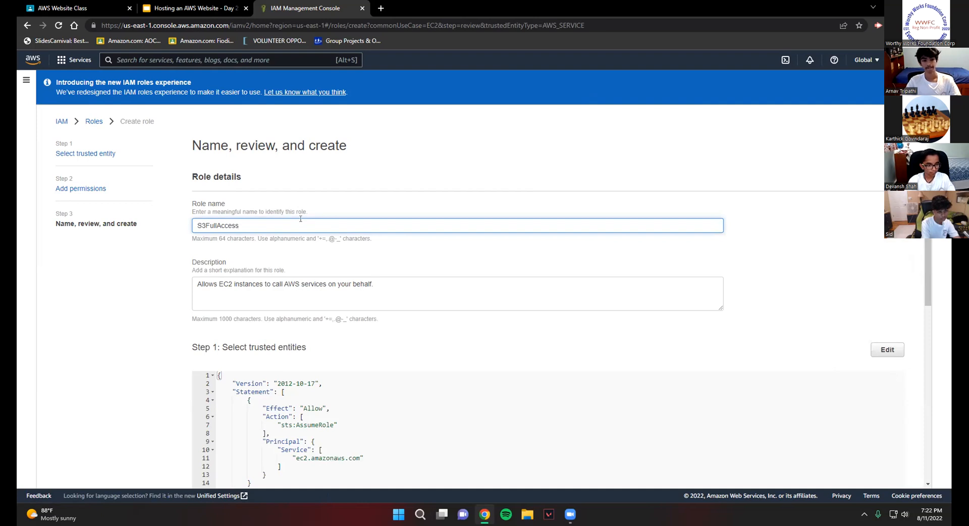
pyautogui.scroll(-4, 207, 272)
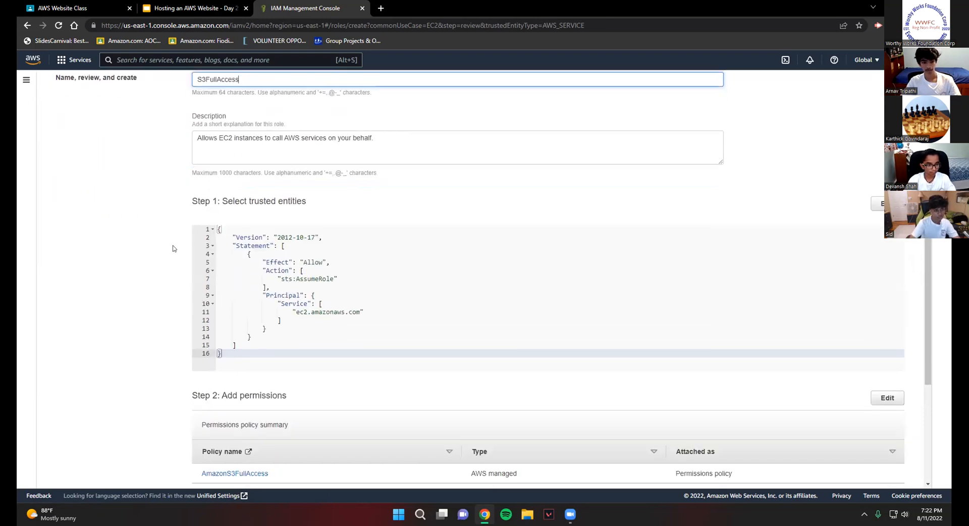
pyautogui.scroll(2, 174, 247)
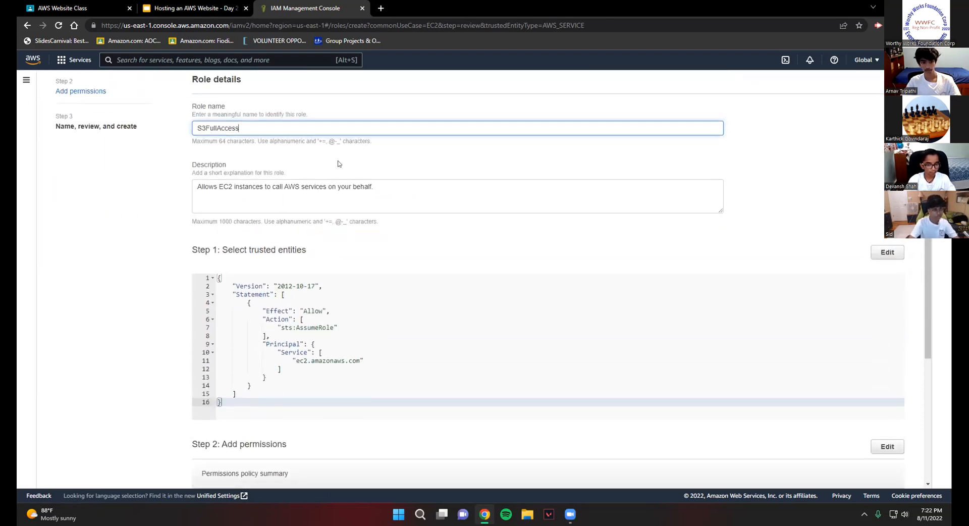
pyautogui.scroll(-4, 624, 194)
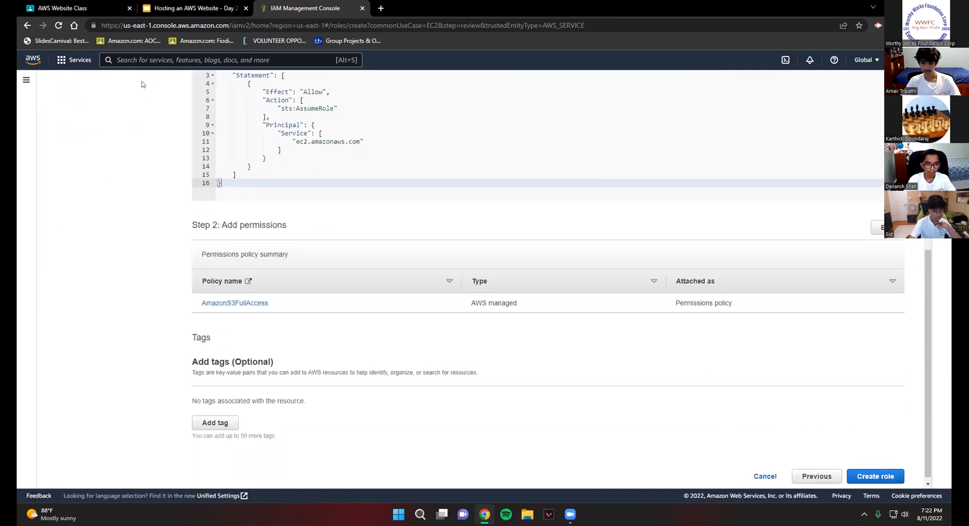
pyautogui.scroll(6, 305, 292)
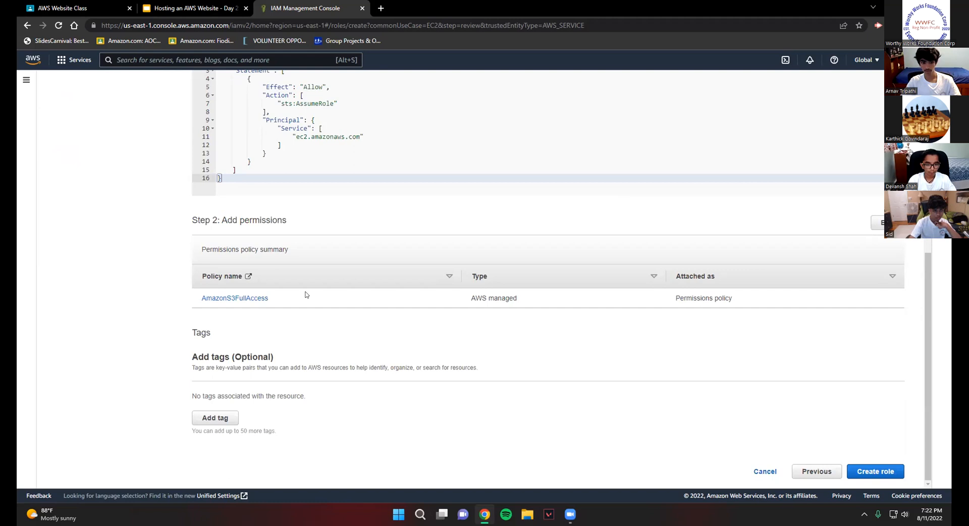
pyautogui.scroll(-6, 372, 313)
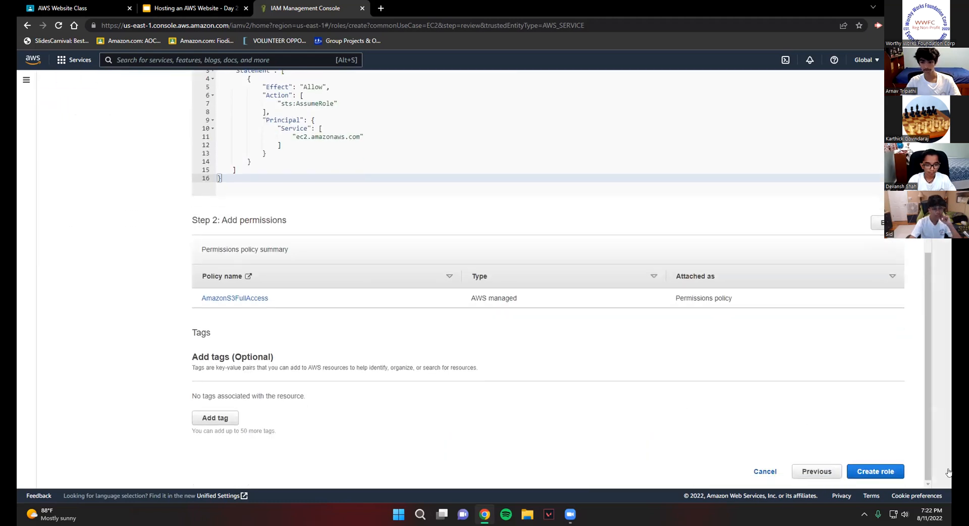
pyautogui.click(864, 469)
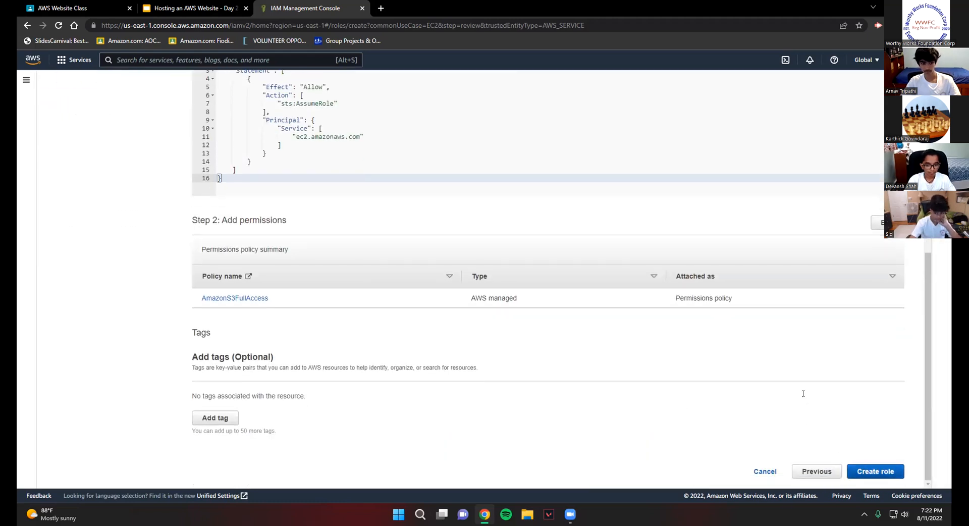
pyautogui.scroll(-6, 612, 372)
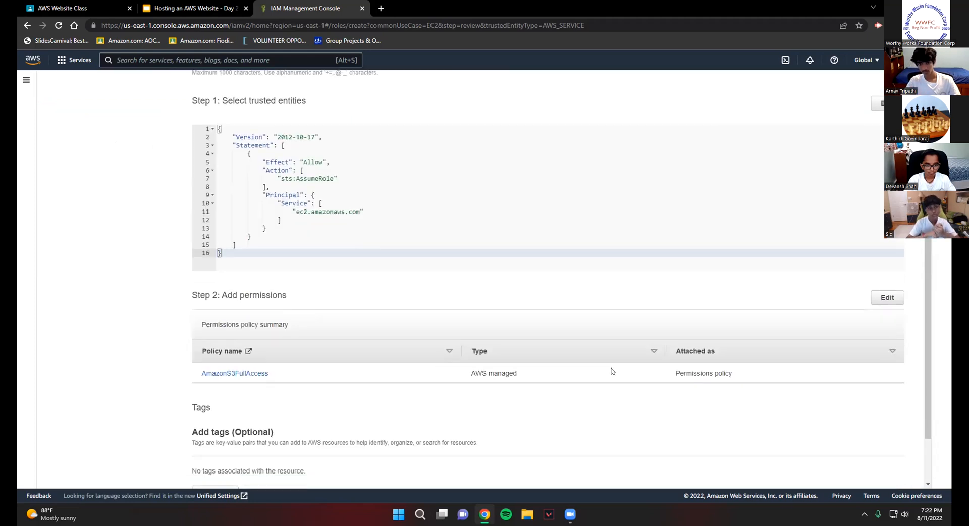
pyautogui.click(861, 469)
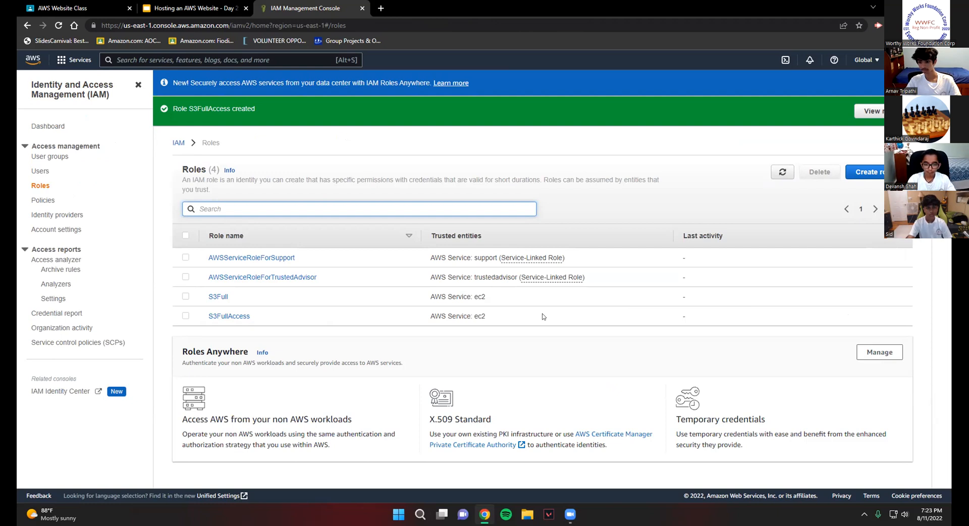
# Step: Check the Hosting an AWS Website - Day 2 presentation from slide 22 to slide 29, and return to the AWS console
pyautogui.click(181, 4)
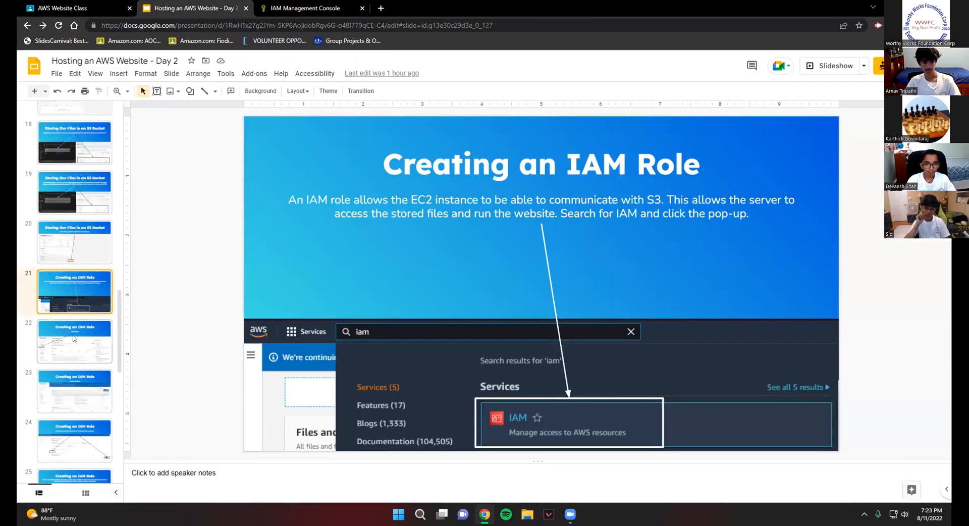
pyautogui.click(74, 339)
pyautogui.scroll(-5, 76, 339)
pyautogui.click(89, 342)
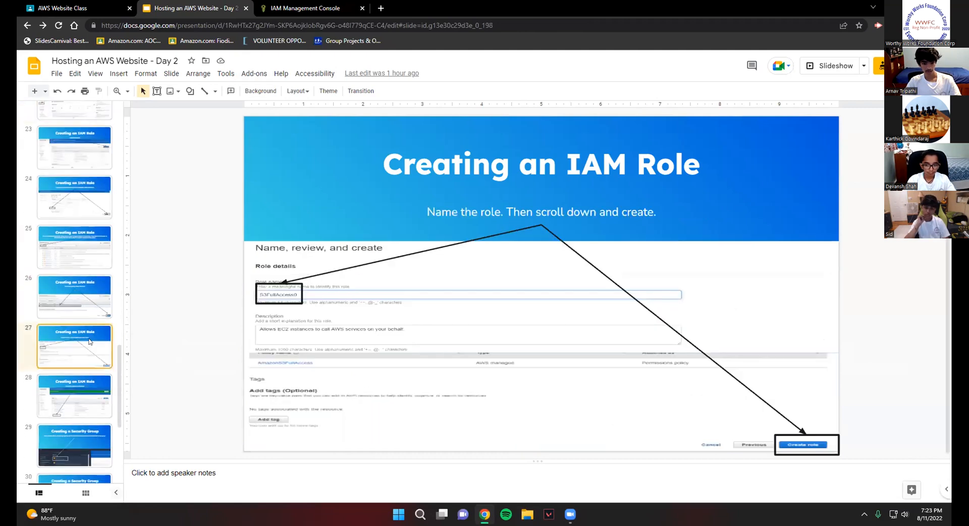
pyautogui.scroll(-1, 90, 342)
pyautogui.click(77, 364)
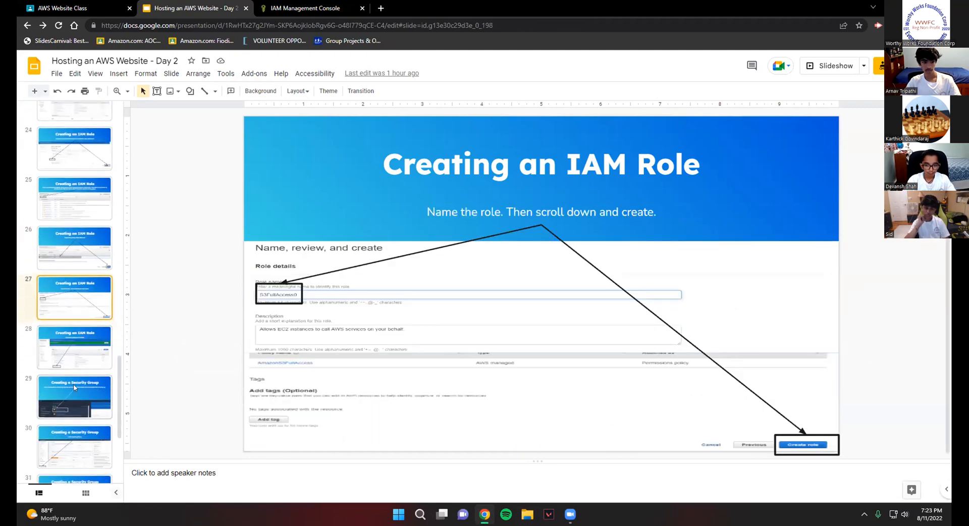
pyautogui.click(74, 386)
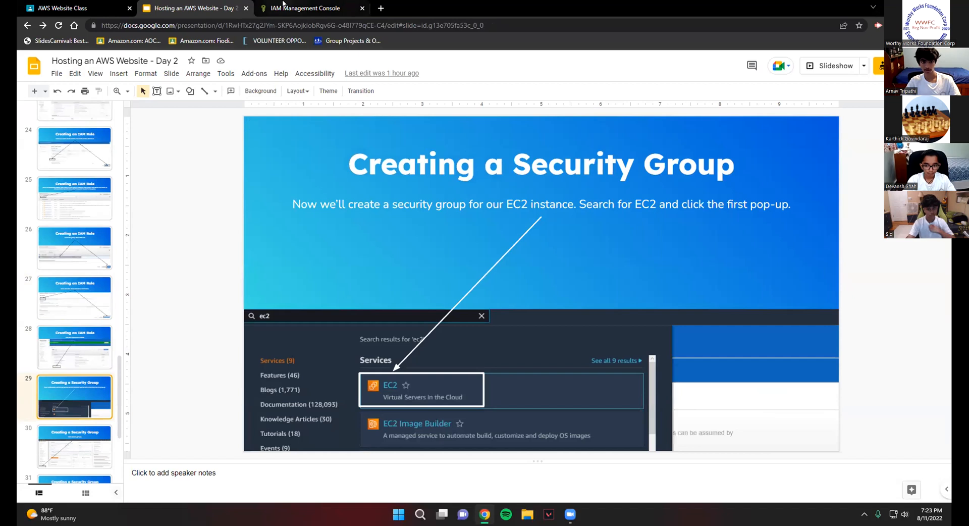
pyautogui.click(312, 7)
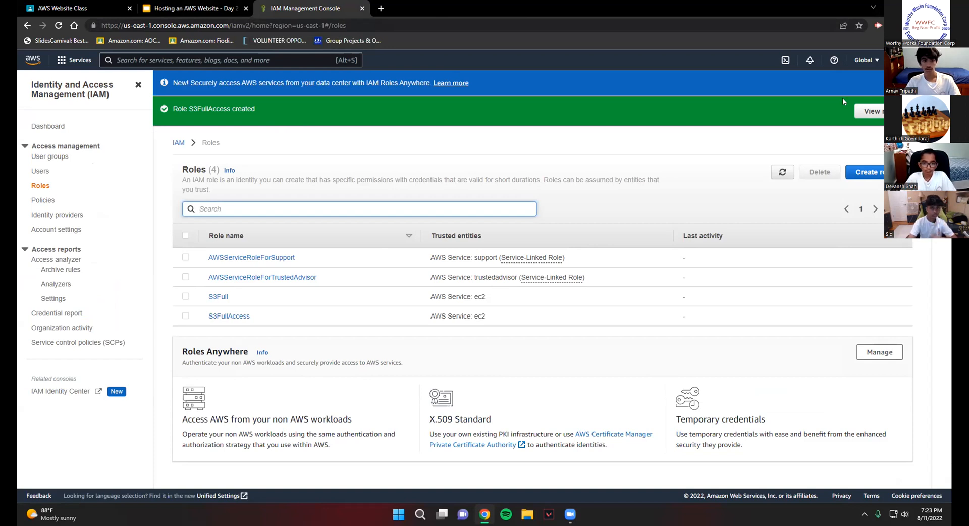
# Step: Search for ec2, open the EC2 service's Security Groups list and start creating a new security group
pyautogui.click(172, 59)
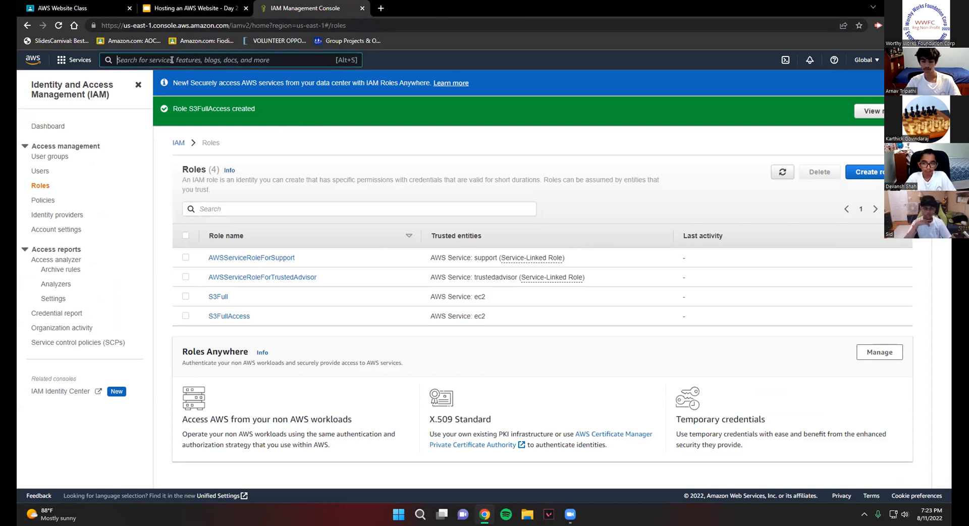
pyautogui.write('s')
pyautogui.press('BackSpace')
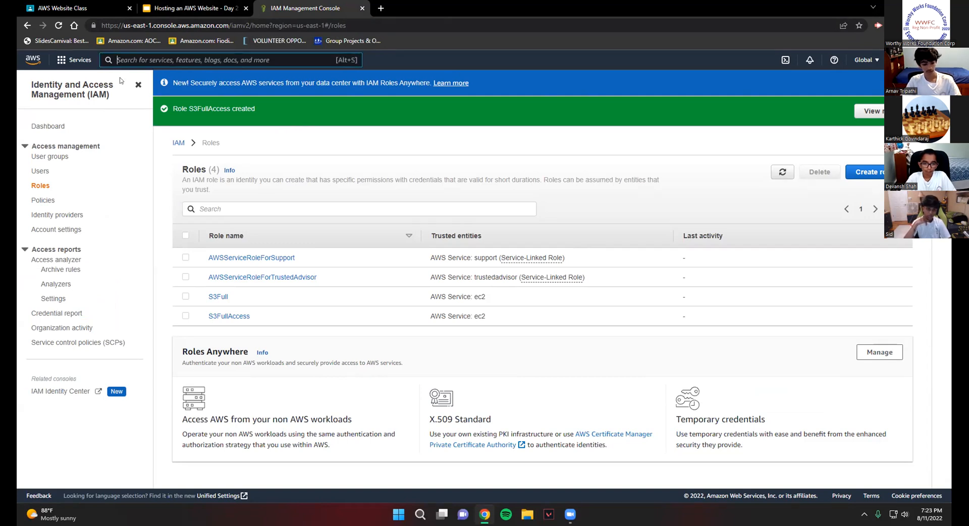
pyautogui.write('ec2')
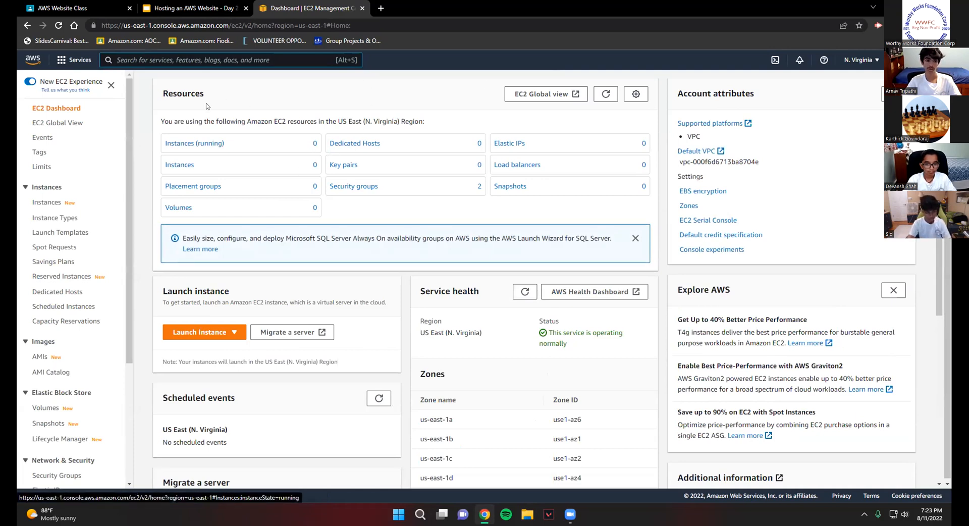
pyautogui.scroll(-1, 87, 231)
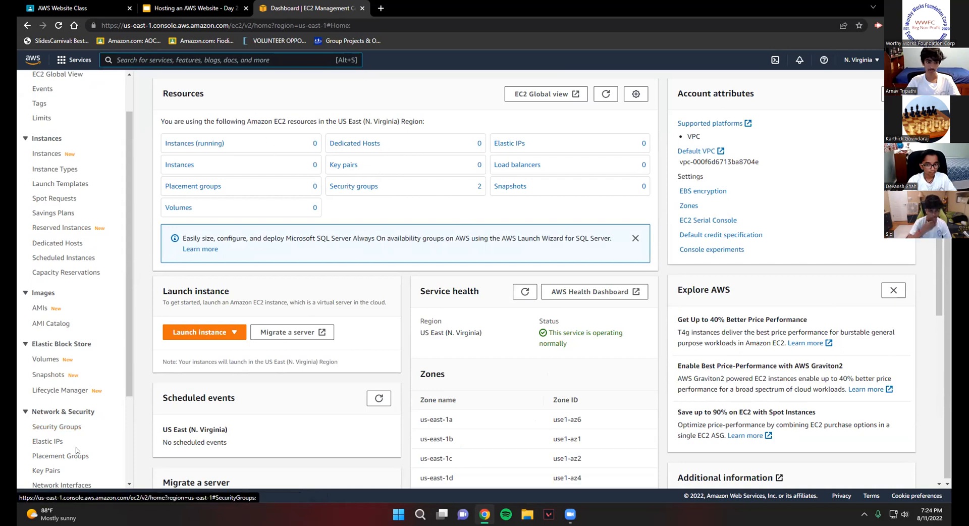
pyautogui.click(66, 426)
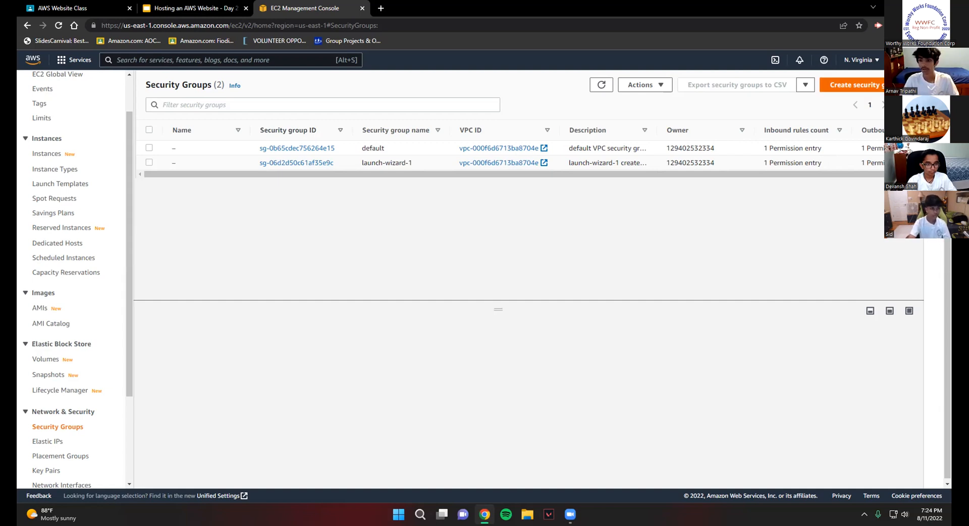
pyautogui.click(879, 85)
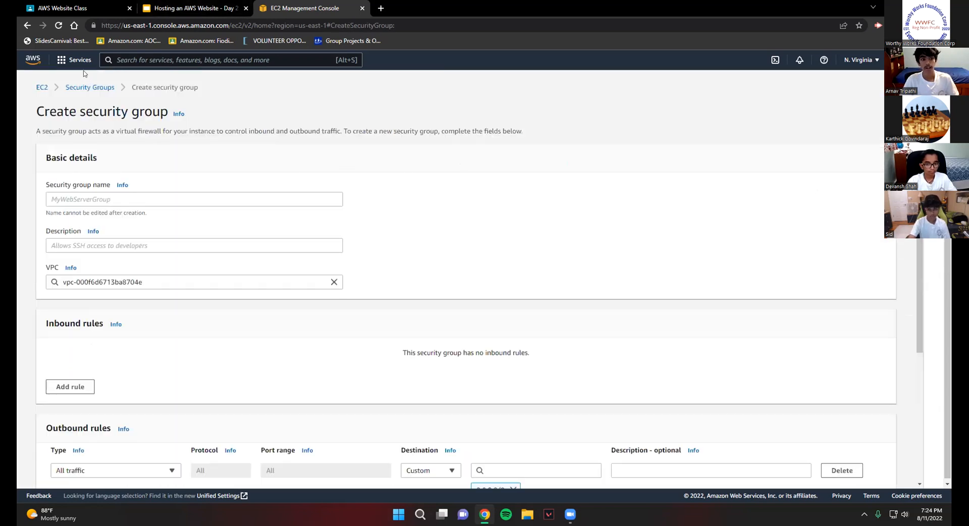
# Step: Name the security group WorthyWorksSecGroup and set its description to SSH Access
pyautogui.click(78, 200)
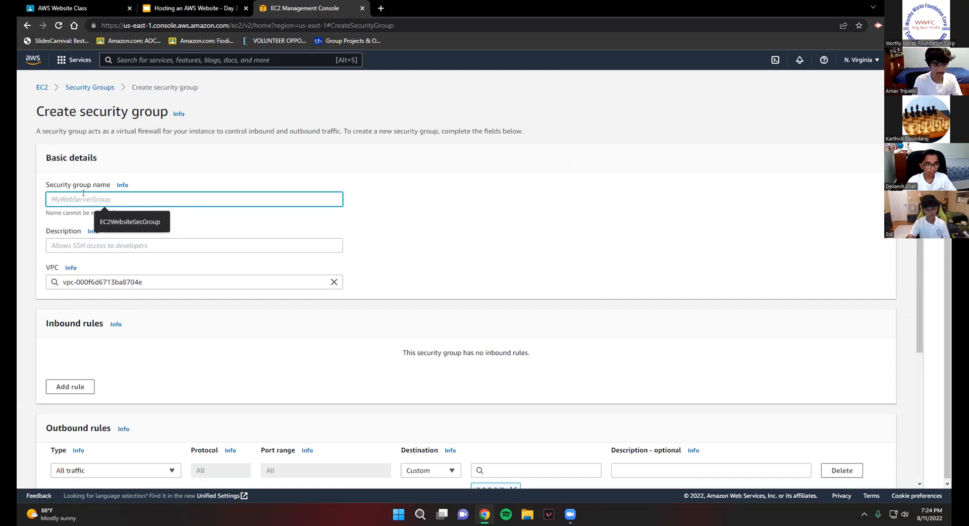
pyautogui.write('Wor')
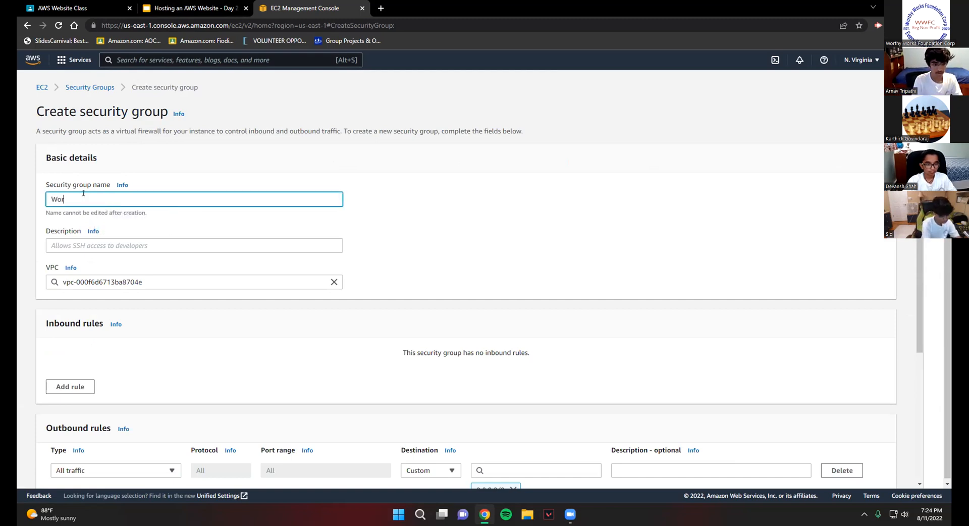
pyautogui.write('thyWorks')
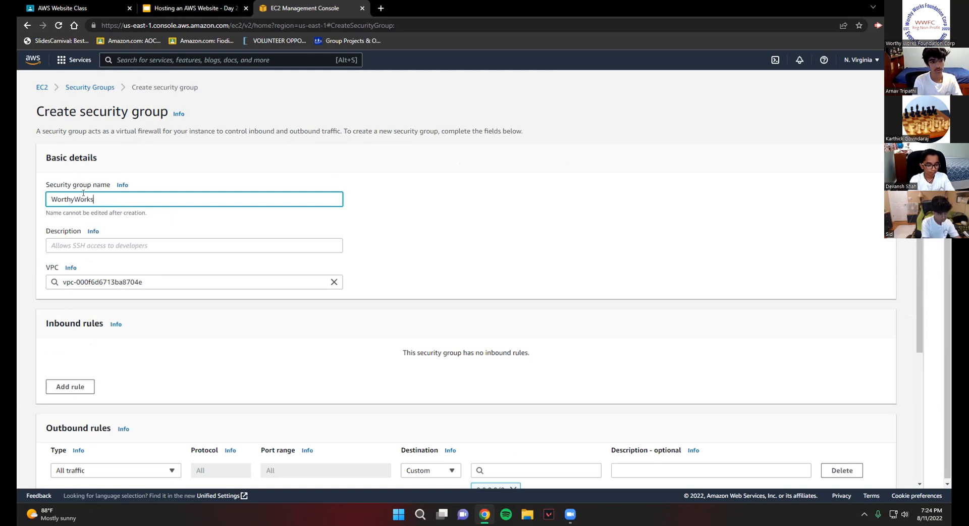
pyautogui.write('SecGroup')
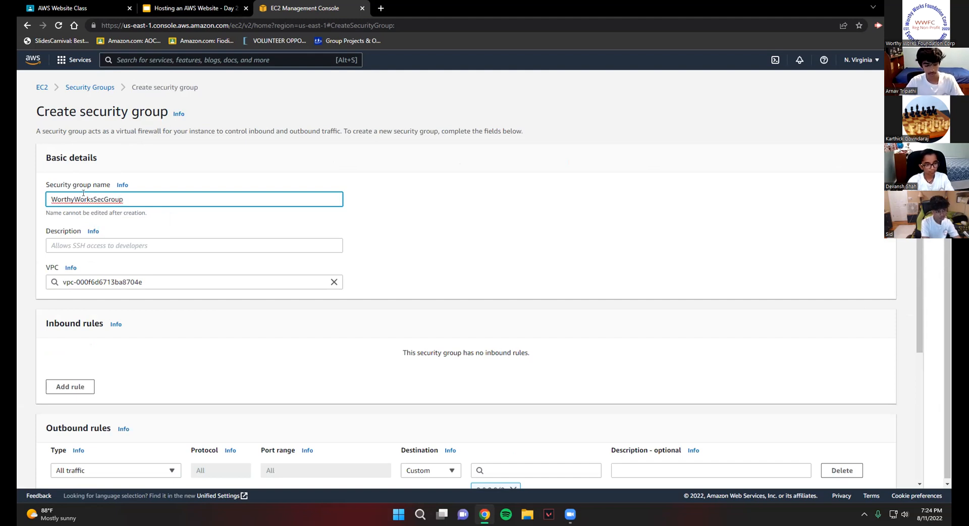
pyautogui.click(204, 245)
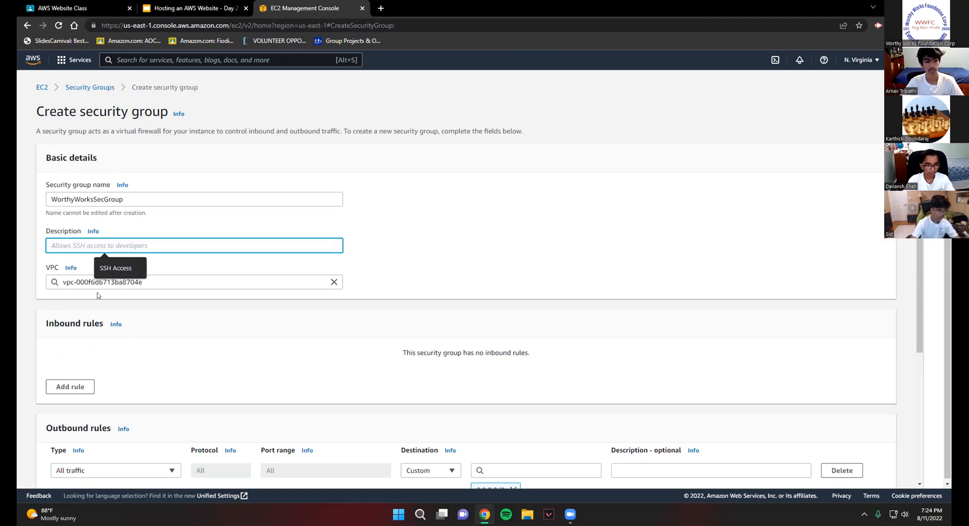
pyautogui.click(134, 271)
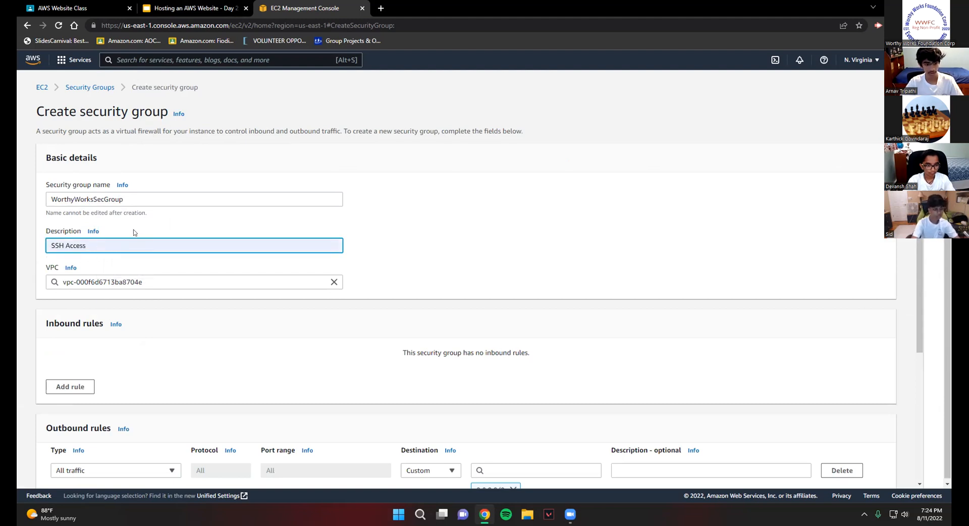
# Step: Add three blank inbound rules to the new security group
pyautogui.scroll(-1, 209, 248)
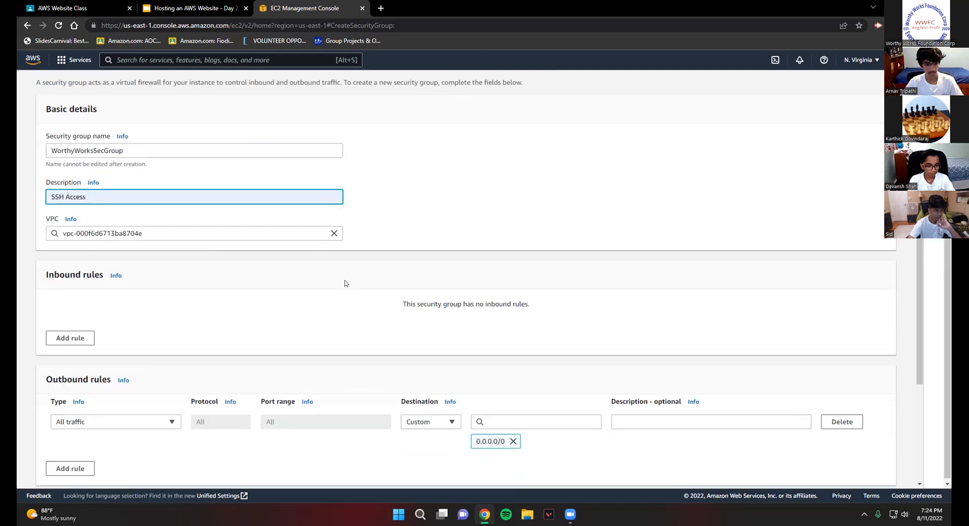
pyautogui.scroll(-3, 41, 224)
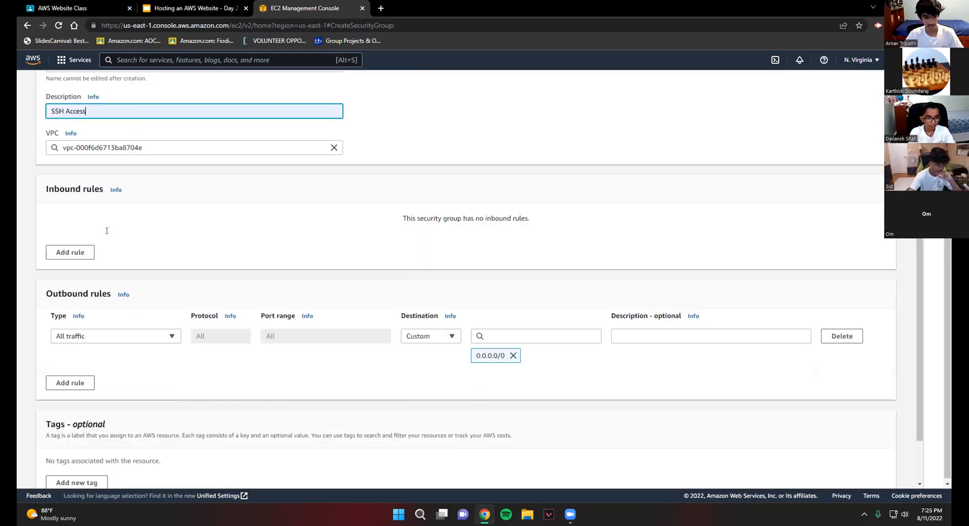
pyautogui.scroll(2, 42, 224)
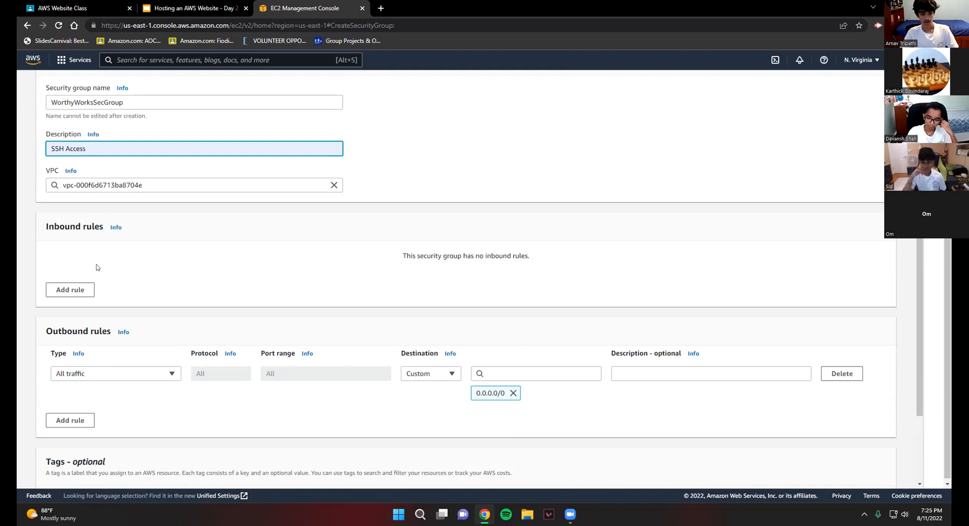
pyautogui.click(68, 288)
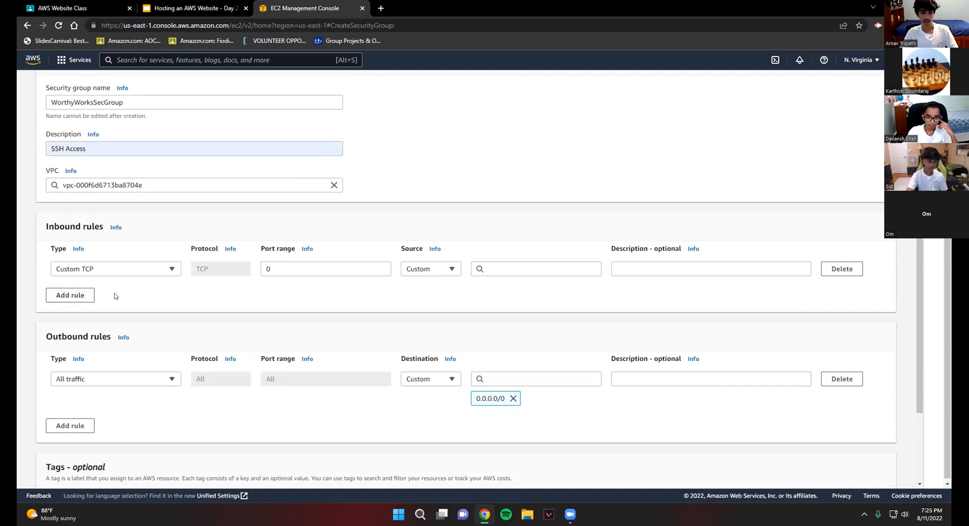
pyautogui.click(65, 295)
pyautogui.click(68, 314)
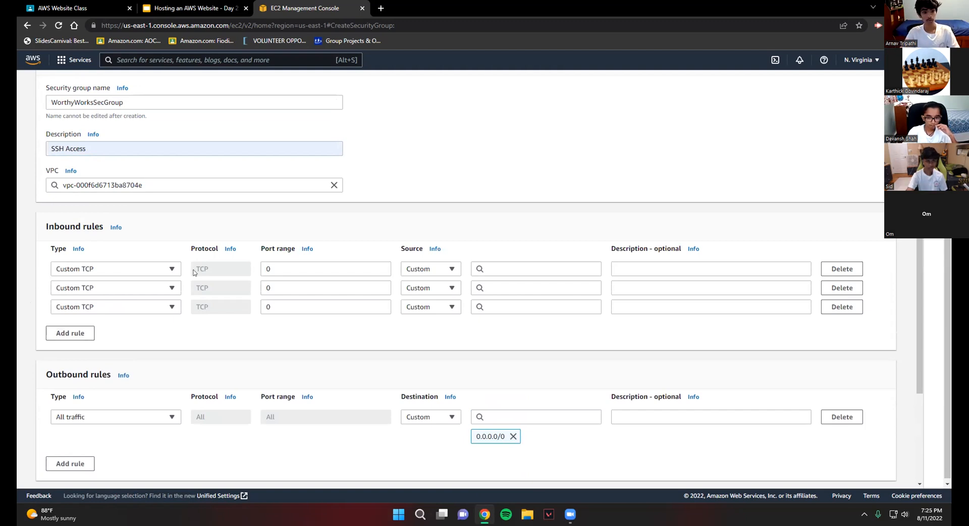
# Step: Set the first inbound rule's type to HTTP and its source to Anywhere-IPv4, 0.0.0.0/0
pyautogui.click(122, 269)
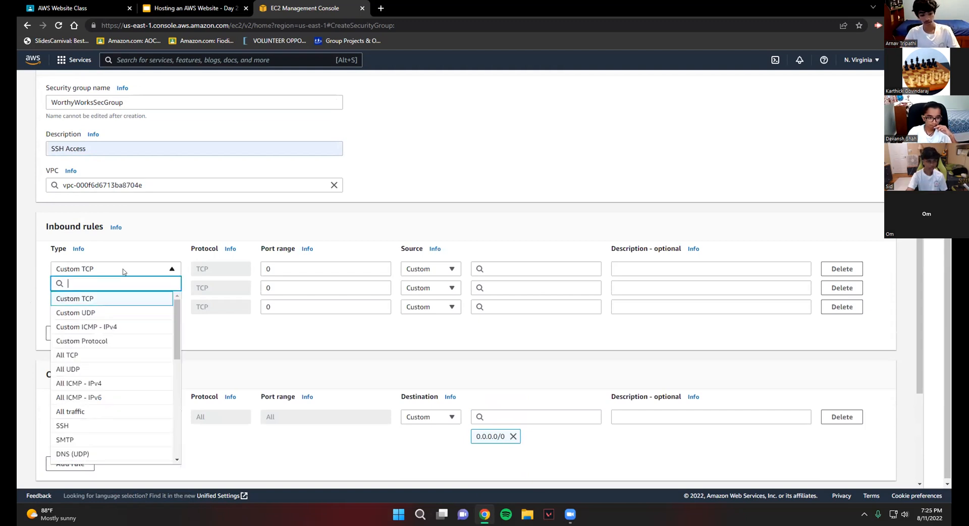
pyautogui.write('htt')
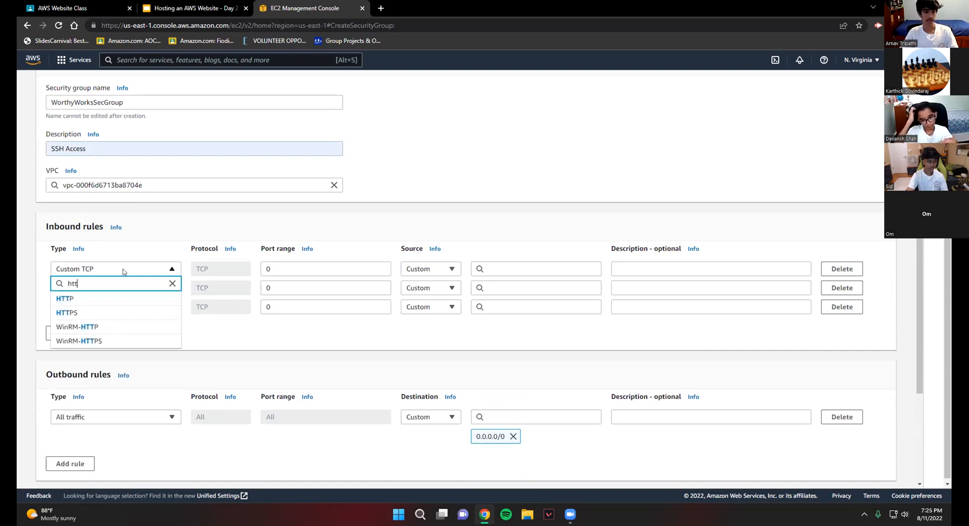
pyautogui.click(108, 299)
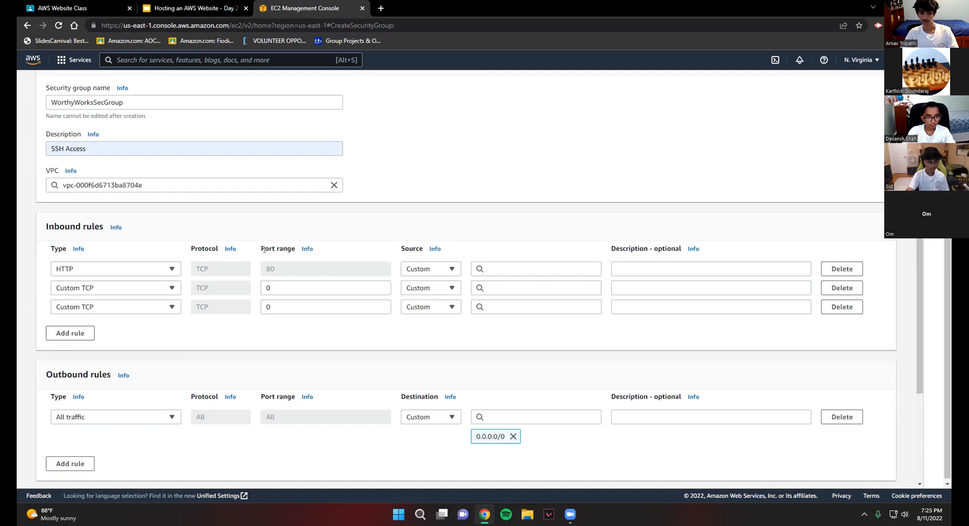
pyautogui.click(499, 267)
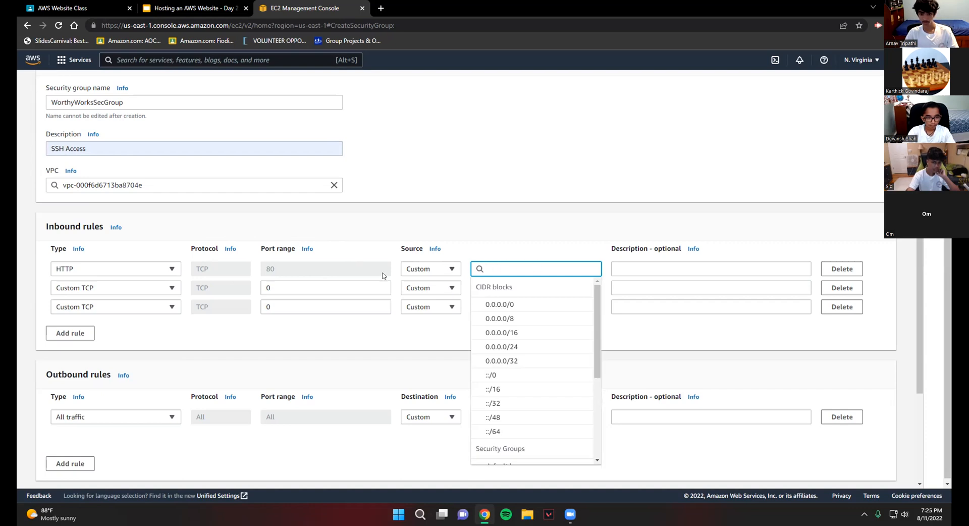
pyautogui.click(537, 306)
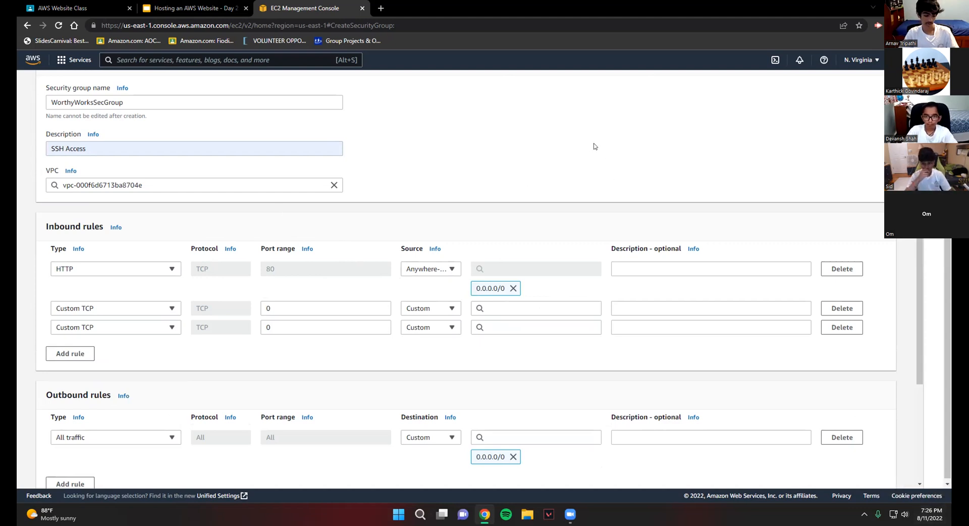
pyautogui.click(448, 270)
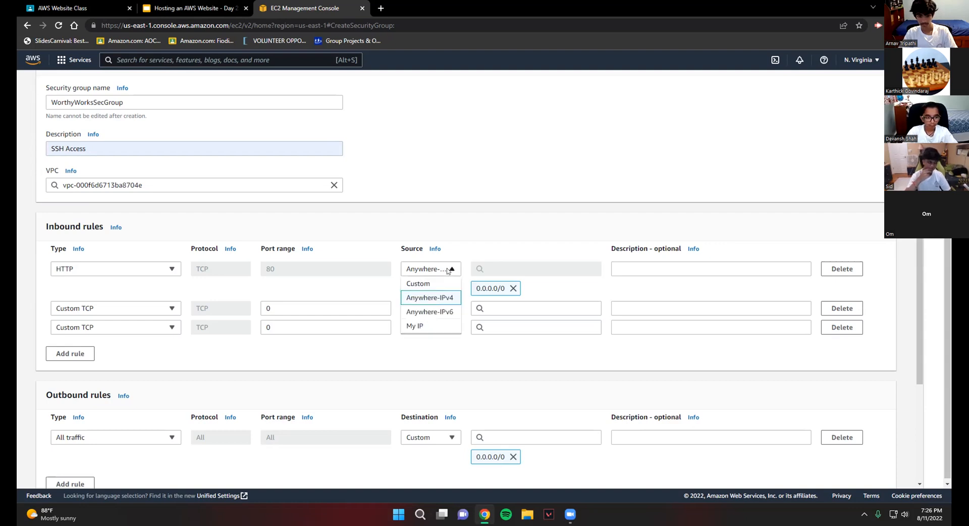
pyautogui.click(426, 300)
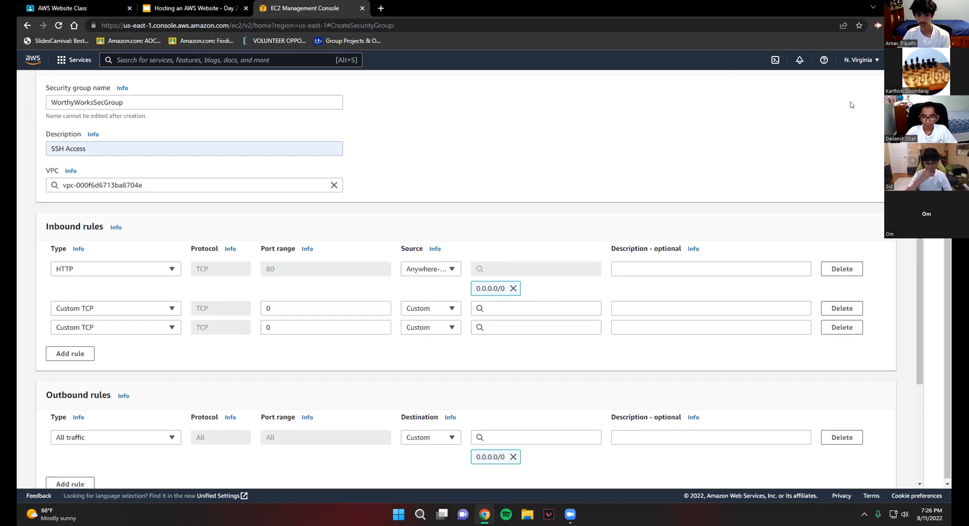
# Step: Set the second inbound rule's type to HTTPS and its source to Anywhere-IPv4
pyautogui.click(103, 313)
pyautogui.write('htt')
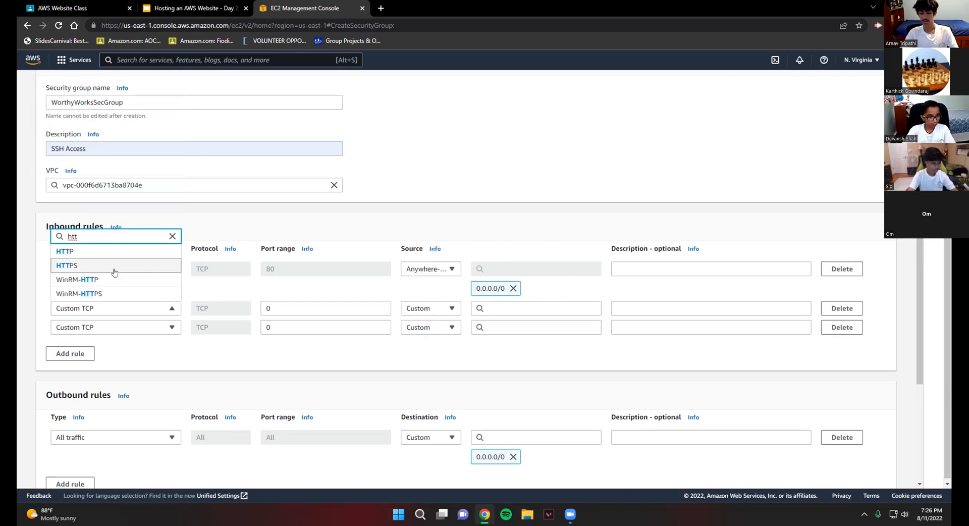
pyautogui.click(114, 270)
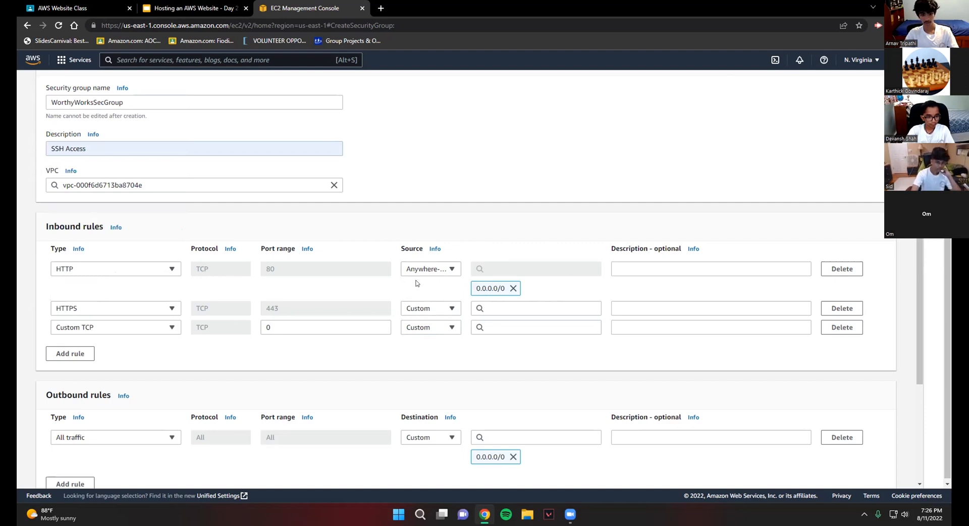
pyautogui.click(426, 309)
pyautogui.click(437, 337)
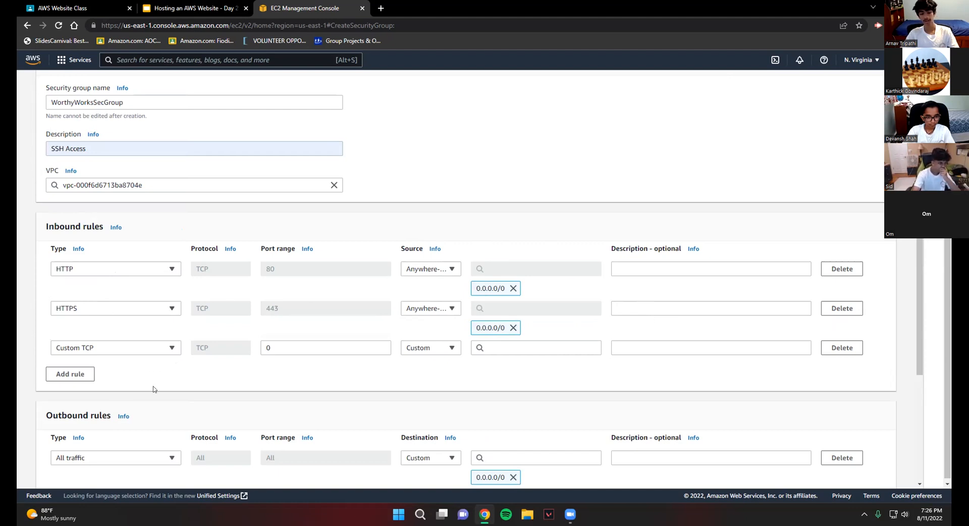
# Step: Set the third inbound rule's type to SSH and its source to 0.0.0.0/0
pyautogui.click(78, 347)
pyautogui.write('ss')
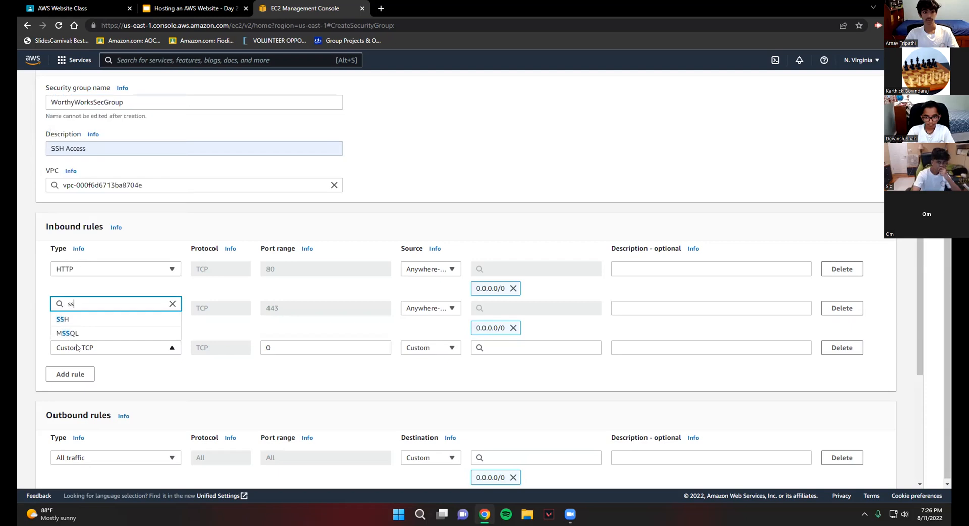
pyautogui.click(110, 317)
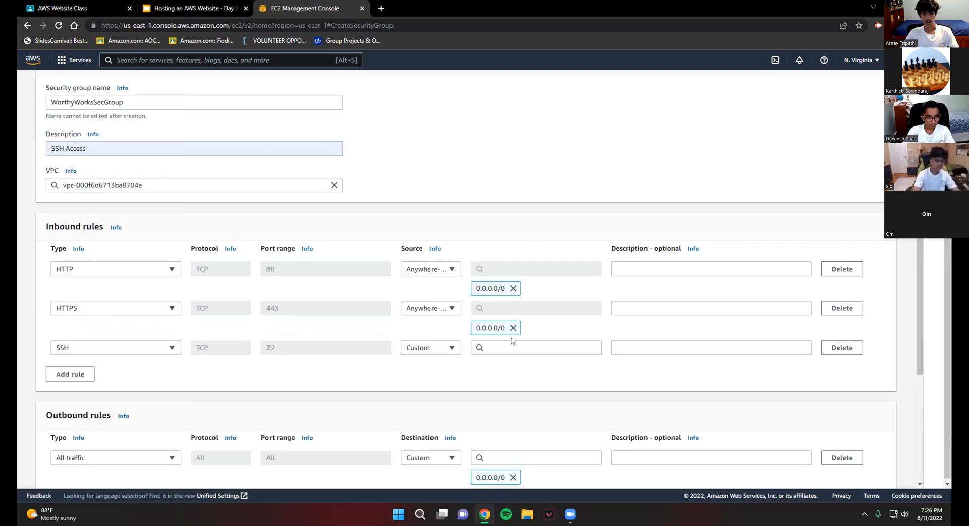
pyautogui.click(530, 343)
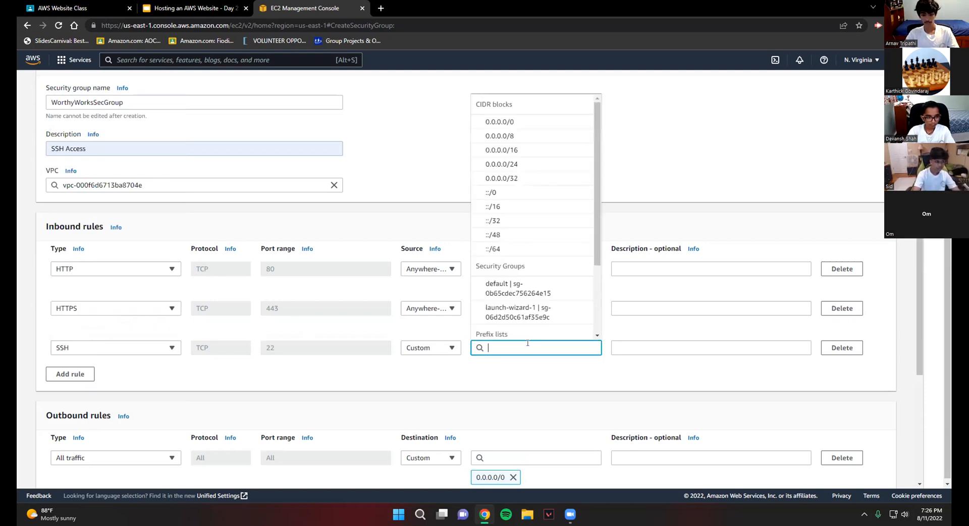
pyautogui.click(572, 124)
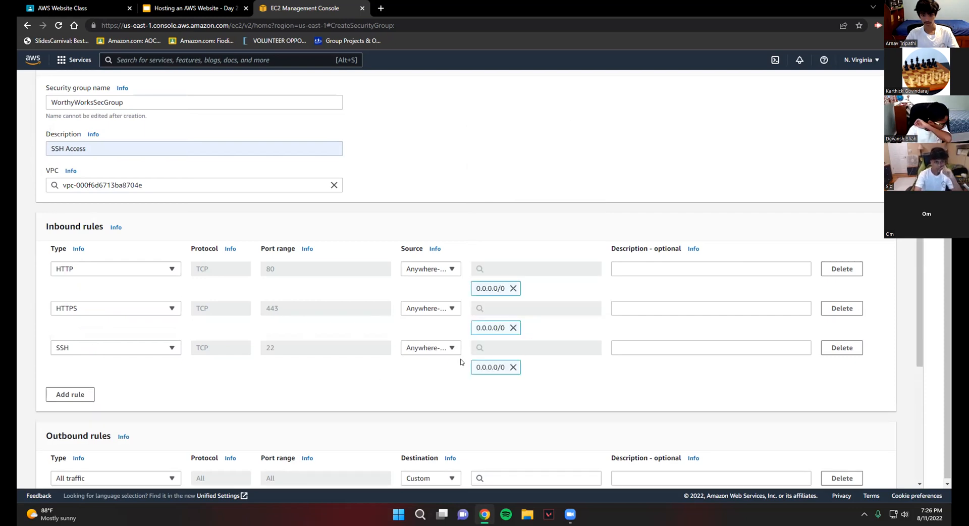
# Step: Review the inbound and outbound rules, leave the outbound rule at its default, and create the security group
pyautogui.scroll(-2, 497, 341)
pyautogui.scroll(-4, 498, 341)
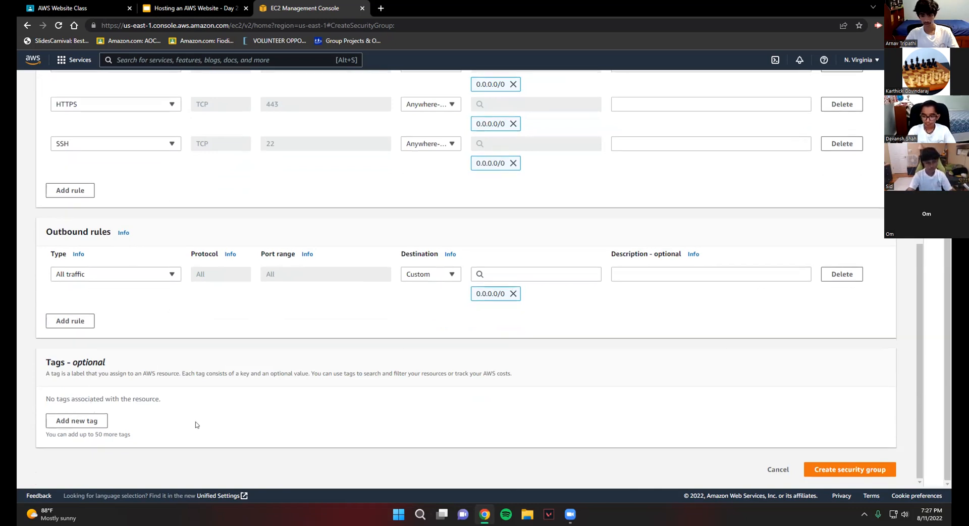
pyautogui.scroll(2, 202, 423)
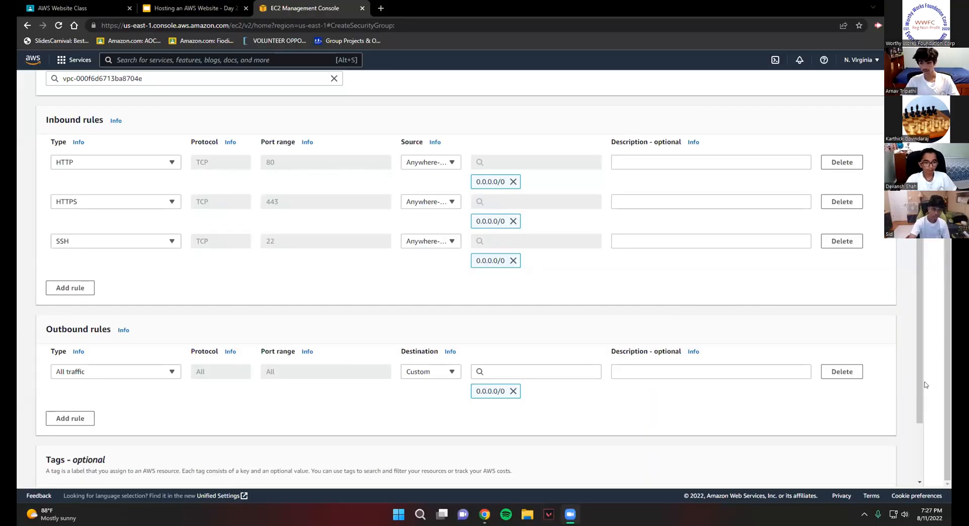
pyautogui.scroll(-2, 839, 464)
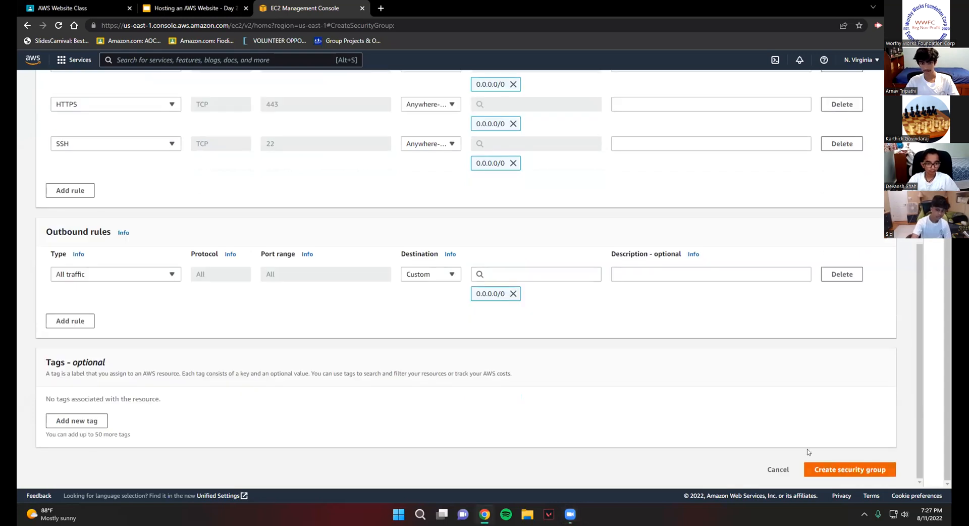
pyautogui.click(841, 468)
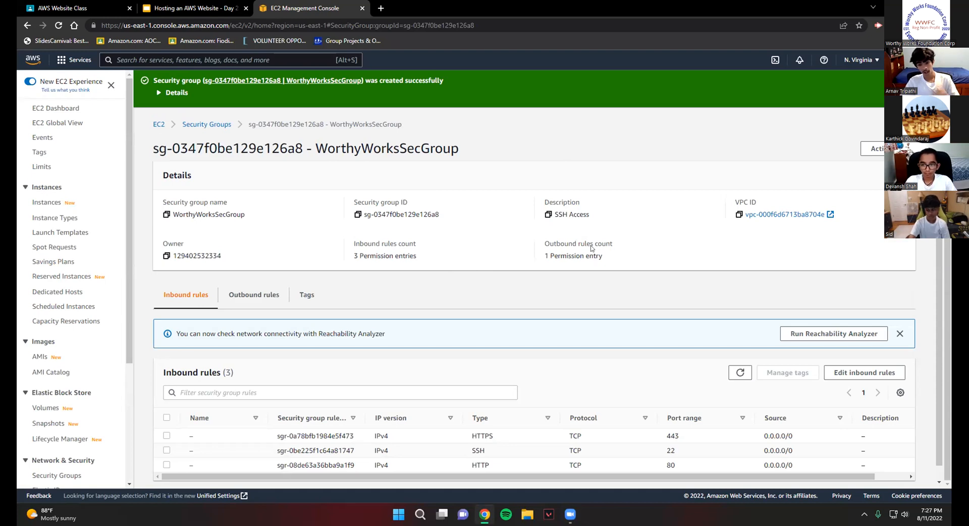
# Step: Examine the inbound and outbound rules of the WorthyWorksSecGroup security group
pyautogui.scroll(-1, 591, 247)
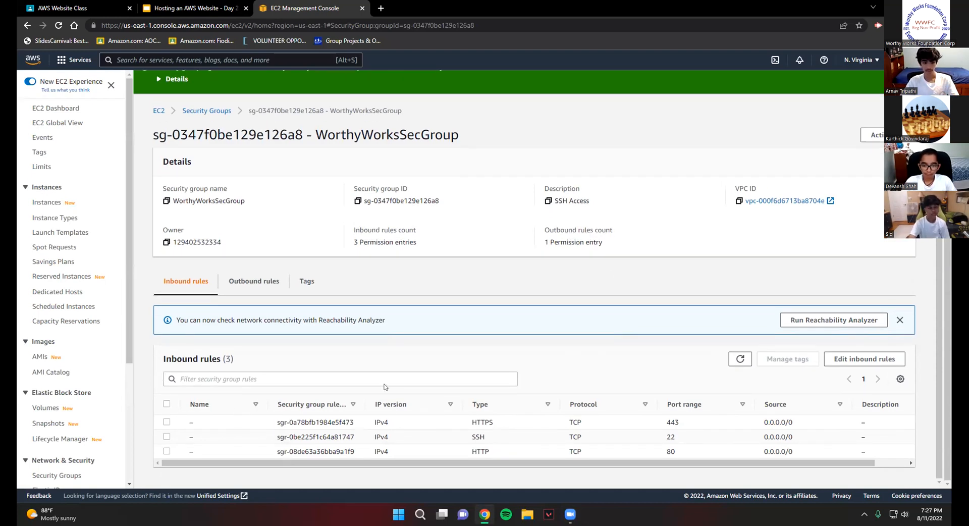
pyautogui.click(254, 281)
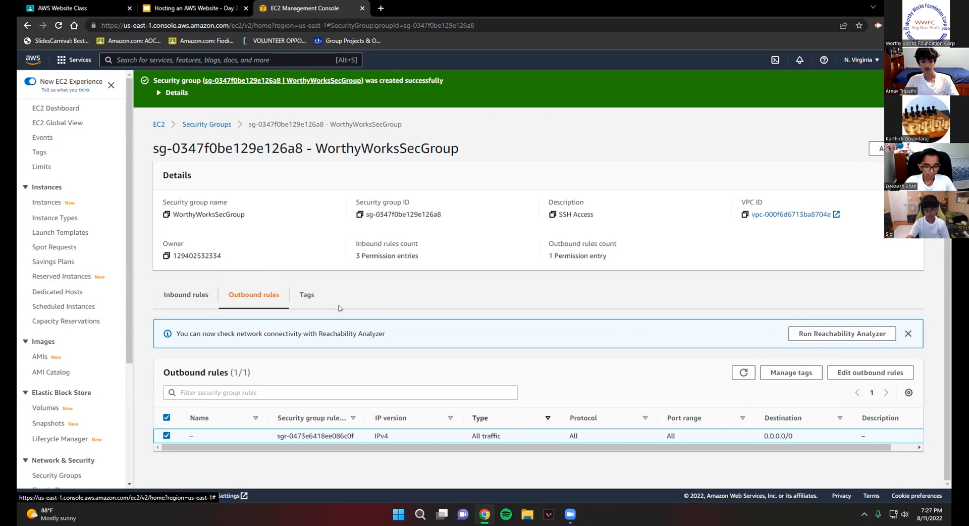
pyautogui.moveTo(234, 373); pyautogui.dragTo(244, 372)
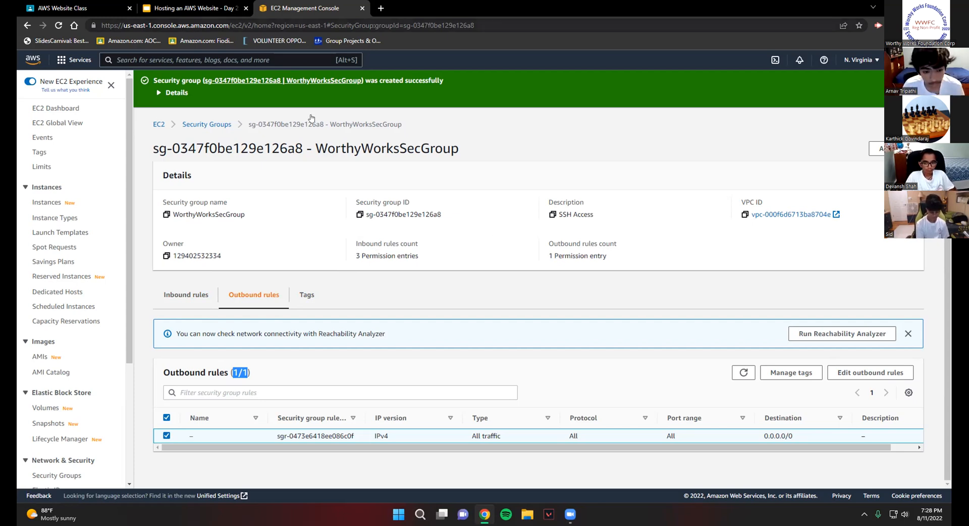
# Step: Switch to the Hosting an AWS Website - Day 2 presentation and check the Creating a Security Group slides 30 and 34
pyautogui.click(196, 8)
pyautogui.scroll(-2, 90, 343)
pyautogui.click(89, 351)
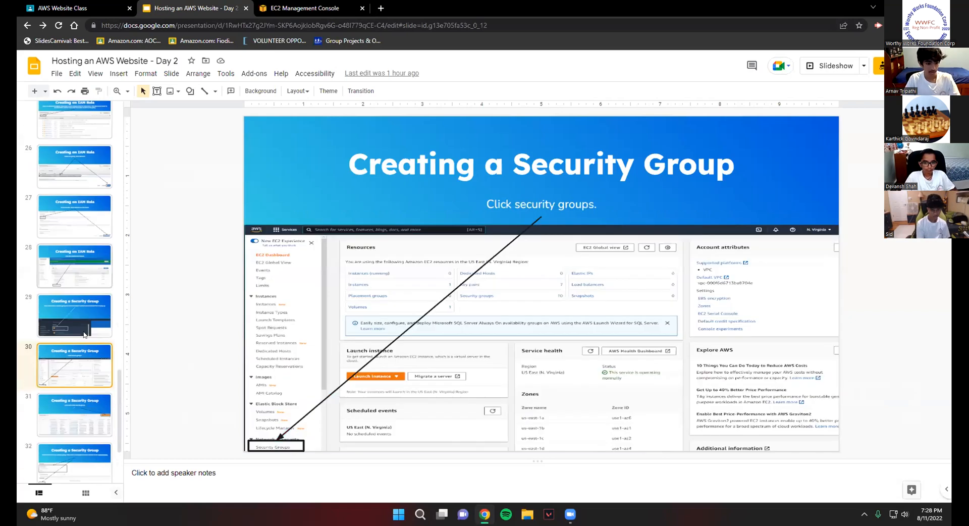
pyautogui.scroll(-2, 90, 335)
pyautogui.click(96, 454)
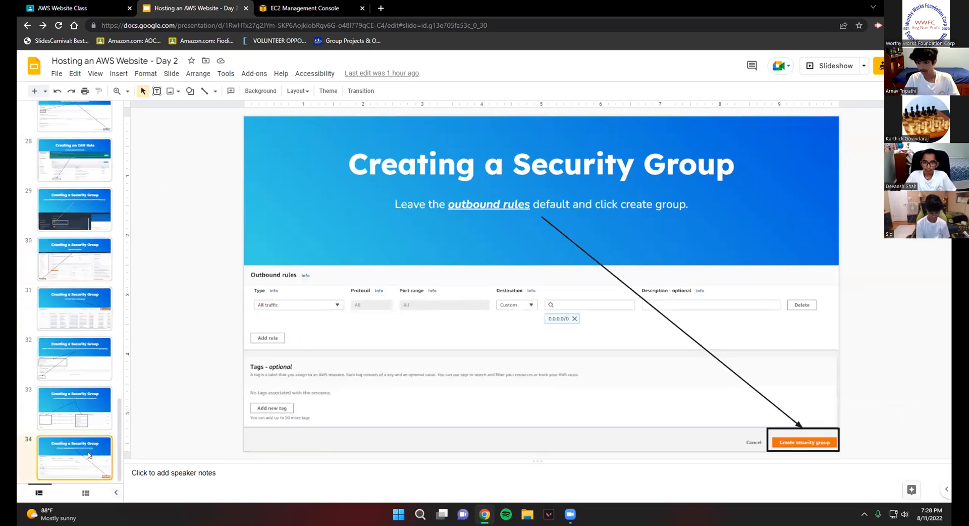
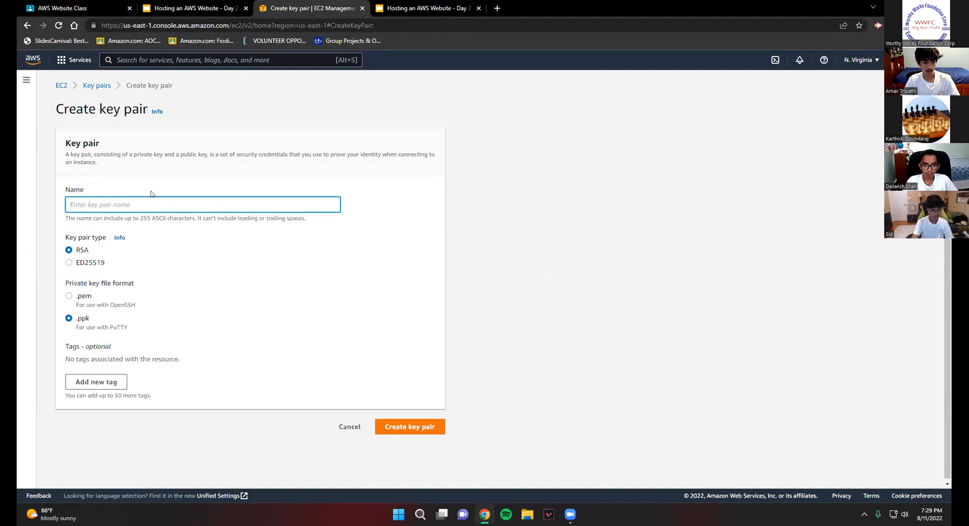
# Step: Name the key pair WorthyWorksKeyPair, create it as an RSA key in .ppk format, and dismiss the download notice
pyautogui.write('Wort')
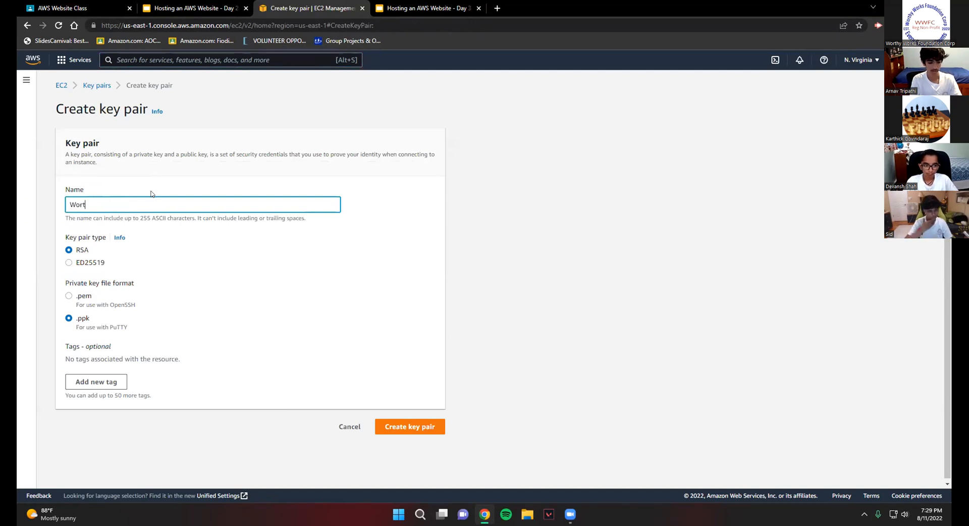
pyautogui.write('hyWorksKey')
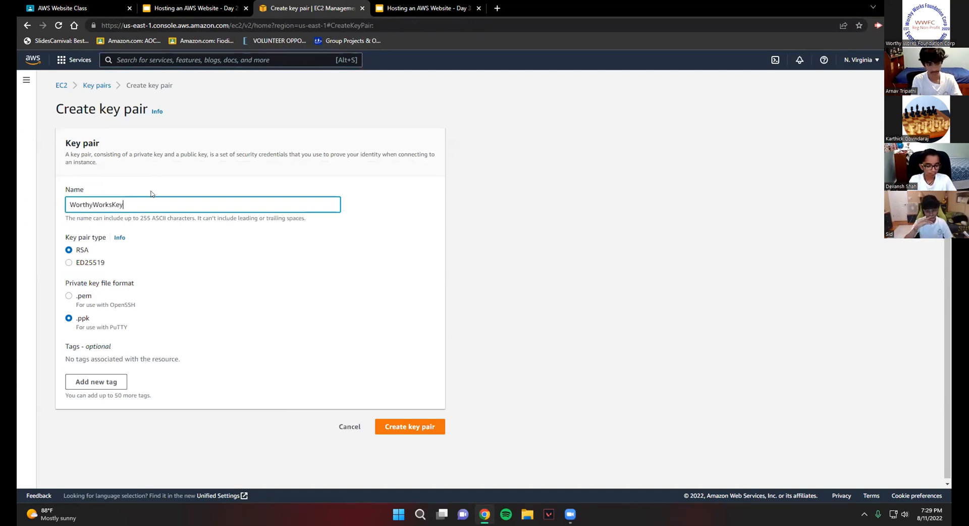
pyautogui.write('Pair')
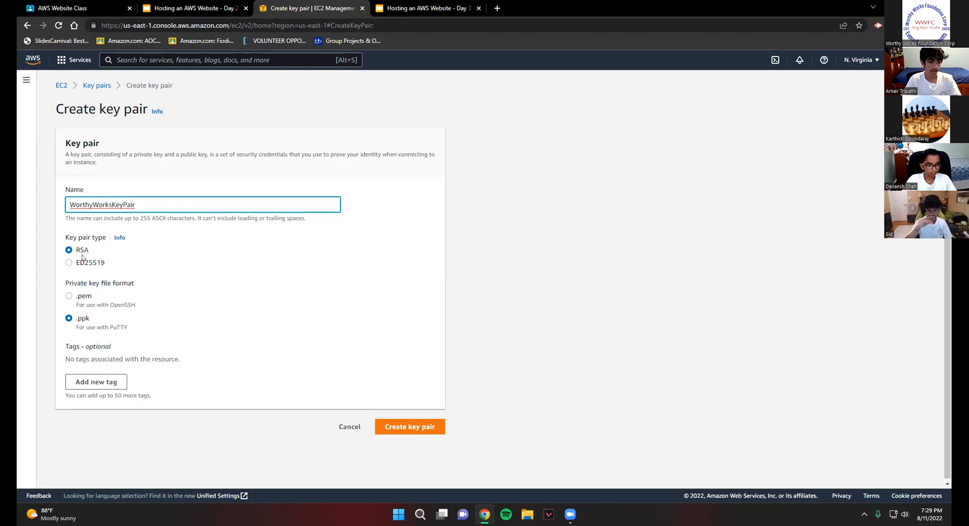
pyautogui.click(229, 241)
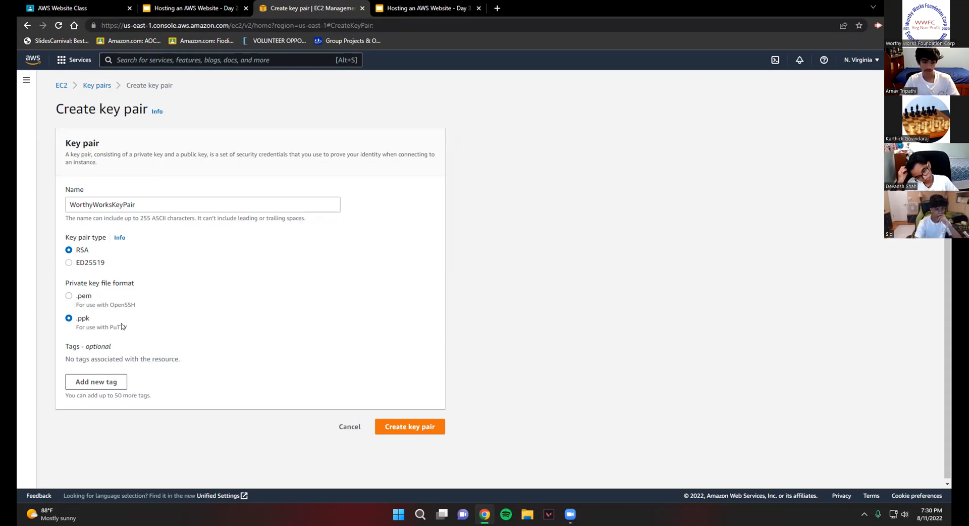
pyautogui.click(418, 426)
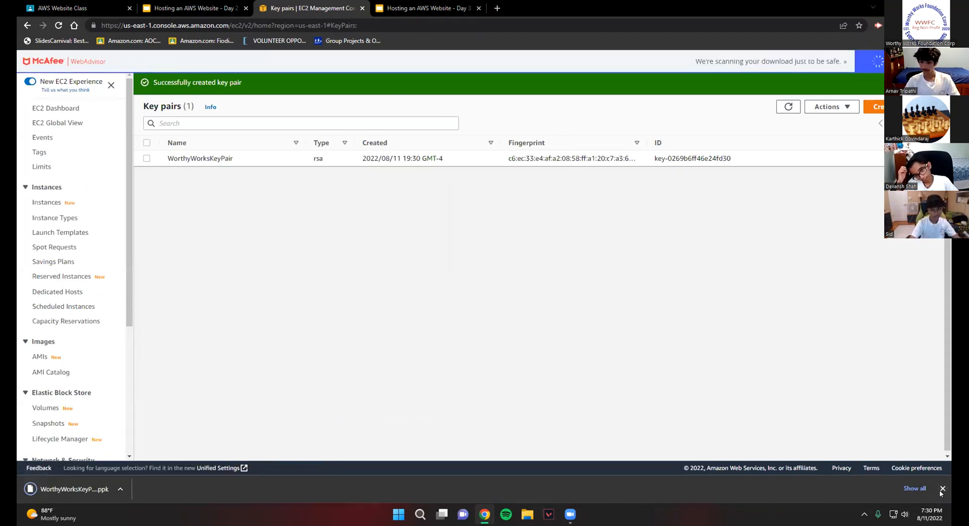
pyautogui.click(942, 489)
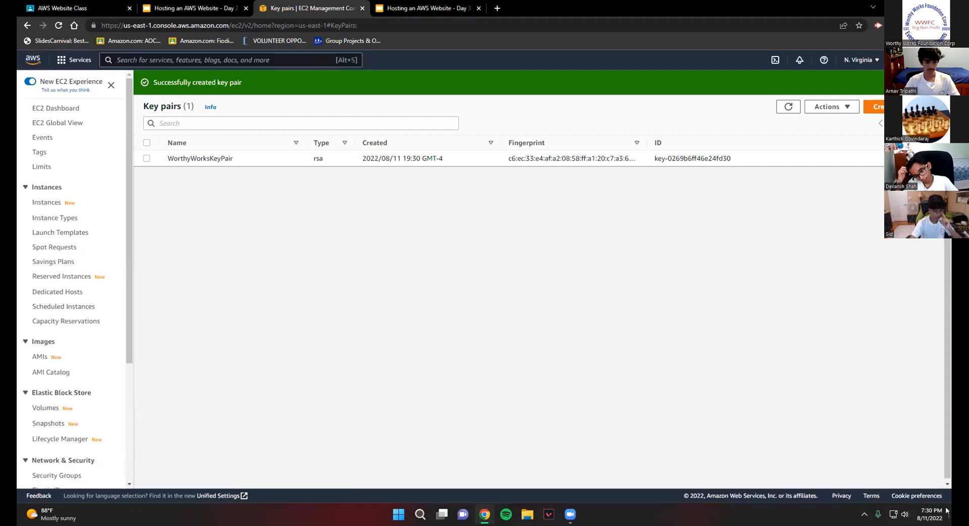
# Step: Open File Explorer, check the Downloads folder for the downloaded WorthyWorksKeyPair .ppk file, and close the window
pyautogui.press('super+e')
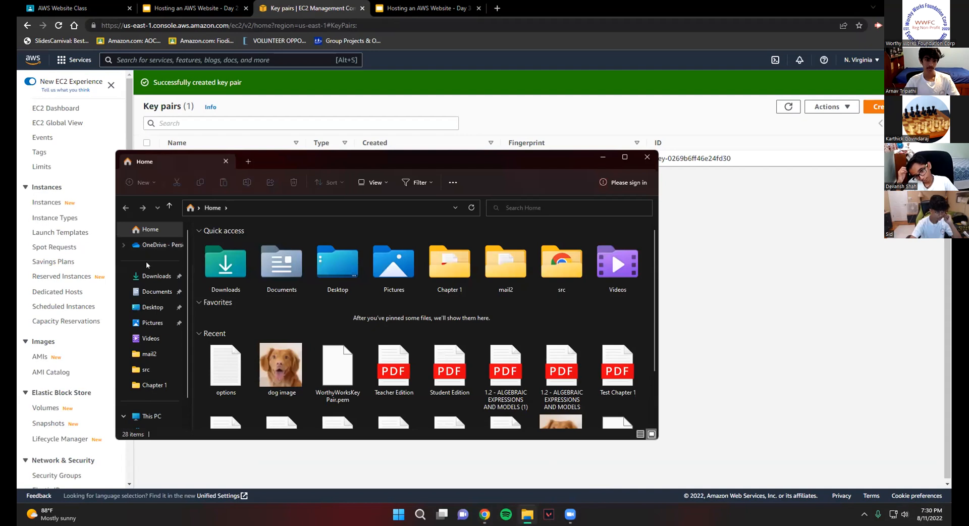
pyautogui.click(153, 276)
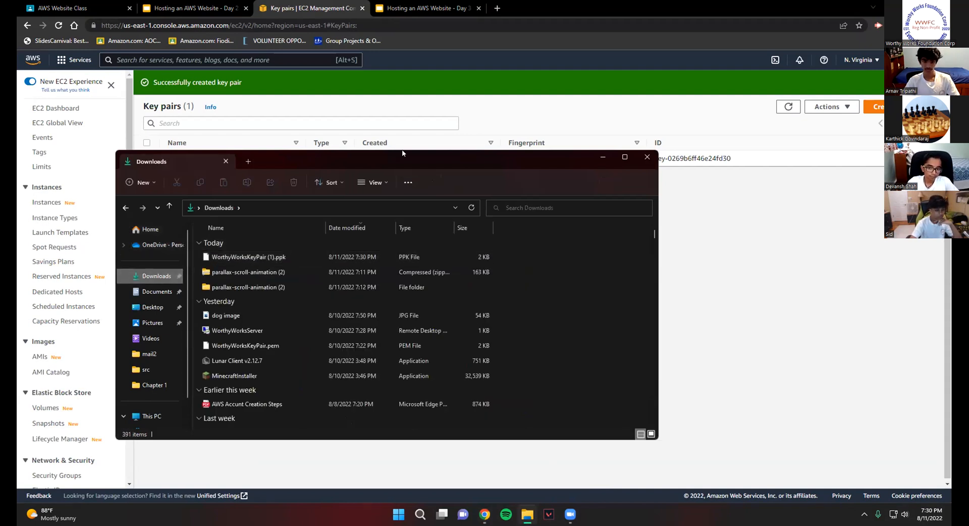
pyautogui.moveTo(403, 154); pyautogui.dragTo(300, 146)
pyautogui.click(402, 137)
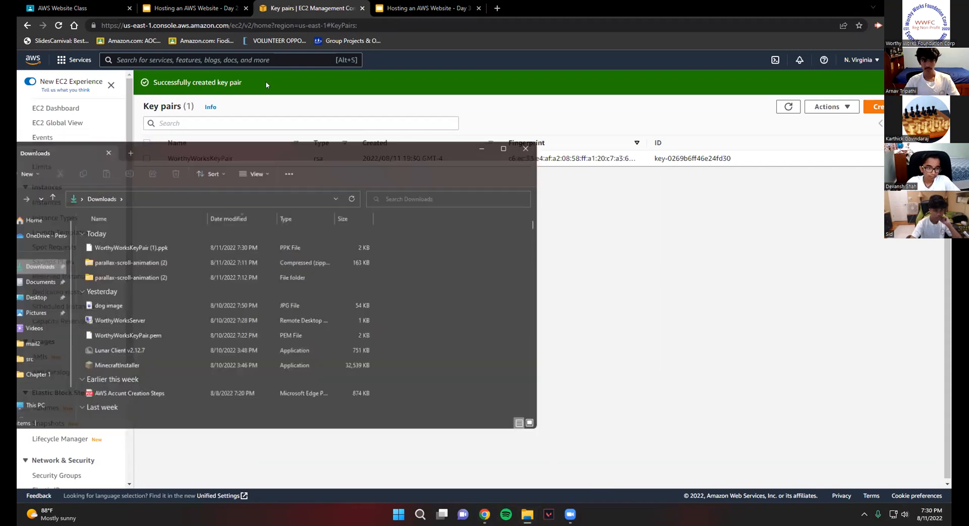
# Step: Close the Day 2 presentation and look through the Creating a Key Pair and Creating an EC2 Instance slides of the Day 3 presentation
pyautogui.click(193, 7)
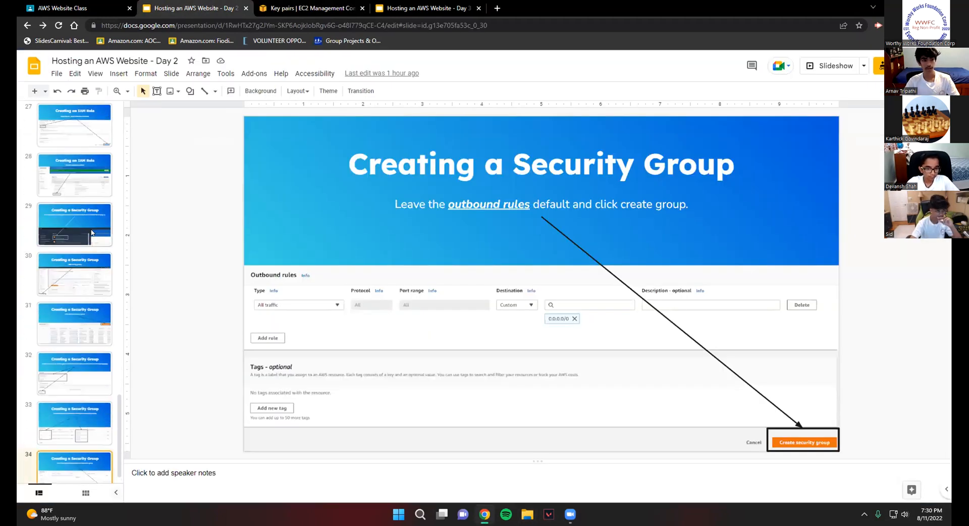
pyautogui.click(246, 8)
pyautogui.moveTo(307, 5); pyautogui.dragTo(193, 6)
pyautogui.scroll(-1, 84, 282)
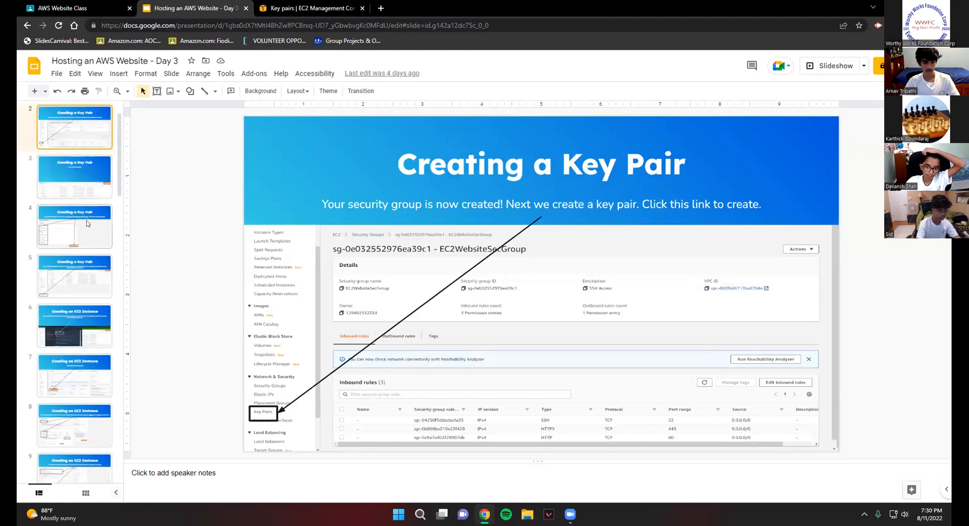
pyautogui.scroll(-3, 91, 402)
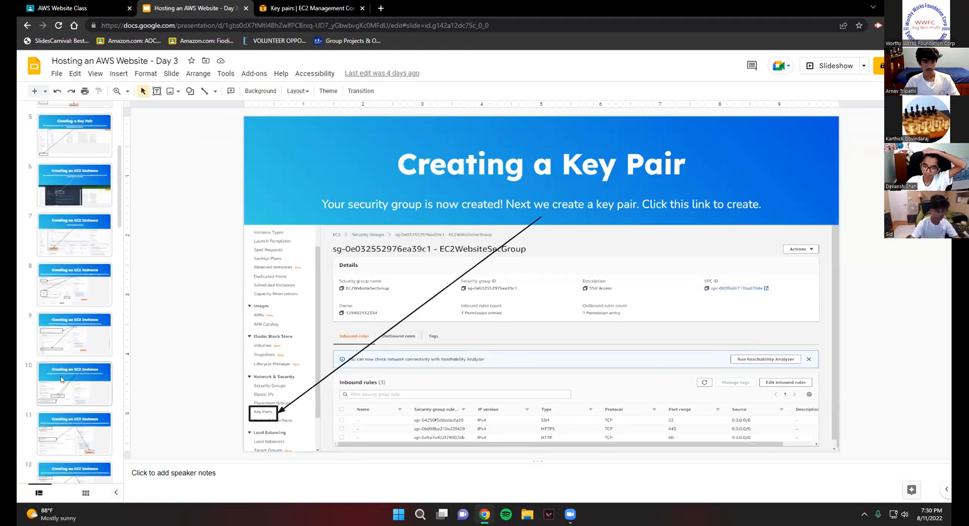
# Step: Return to the EC2 console and start launching a new instance from the Instances page
pyautogui.click(290, 8)
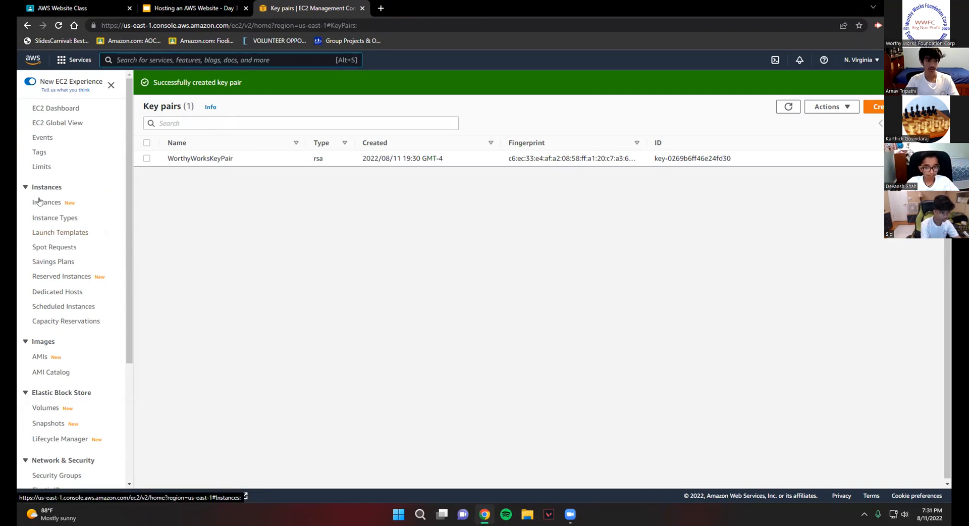
pyautogui.click(50, 107)
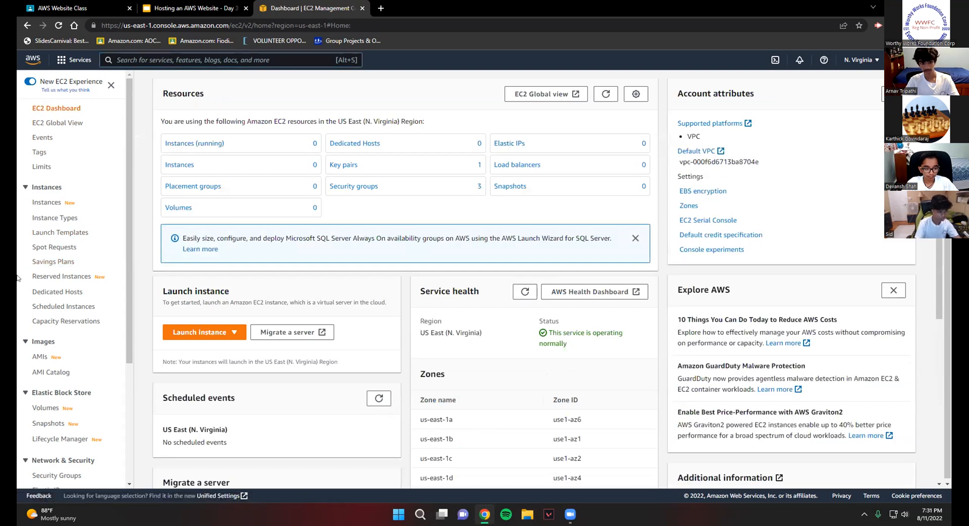
pyautogui.click(43, 204)
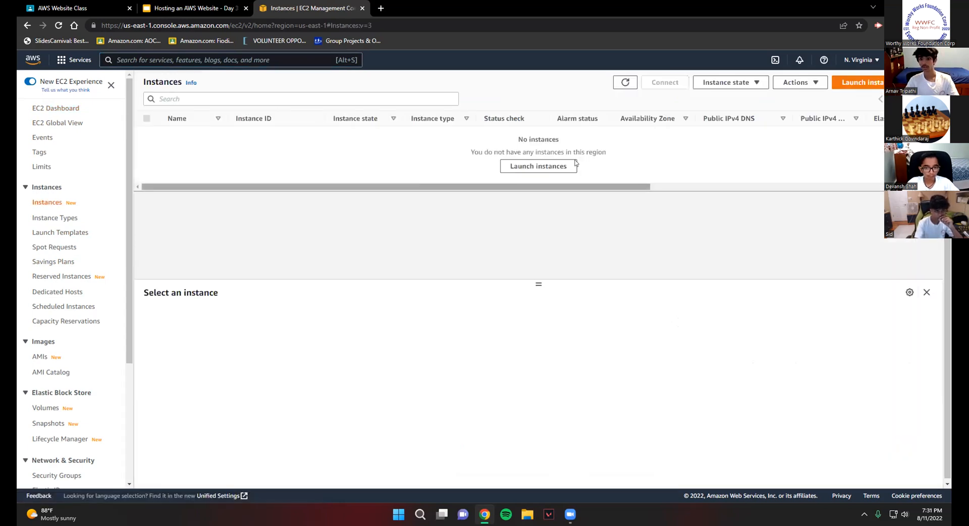
pyautogui.click(538, 169)
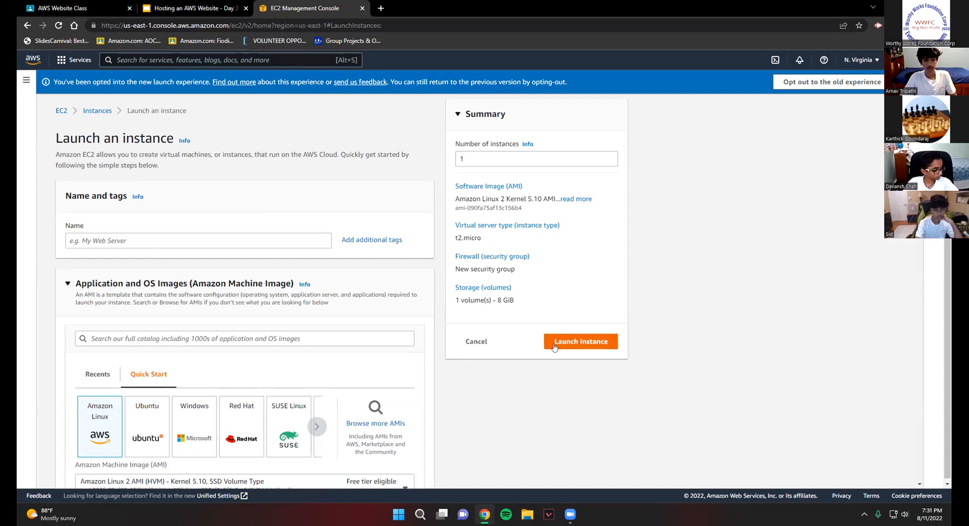
# Step: Name the instance WorthyWorksWebServer and keep the Amazon Linux 2 AMI as its machine image
pyautogui.click(73, 240)
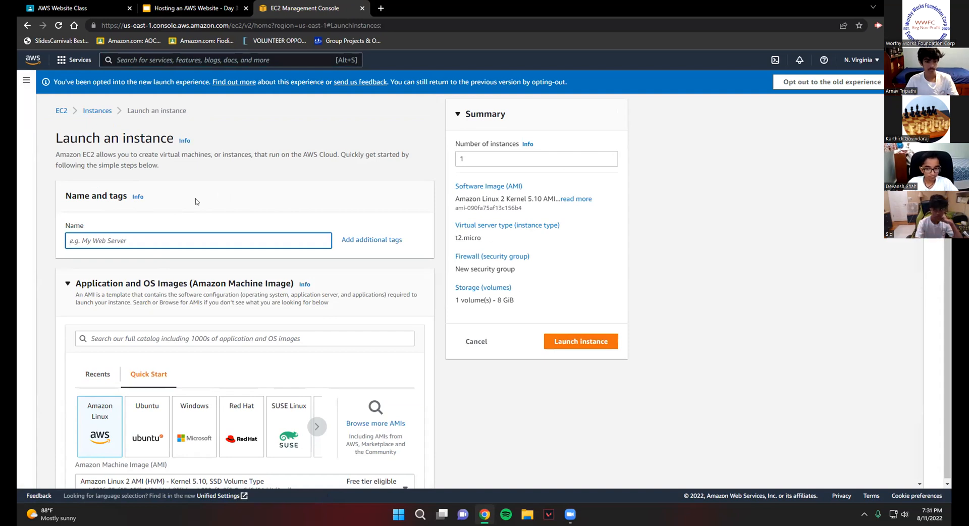
pyautogui.write('Wor')
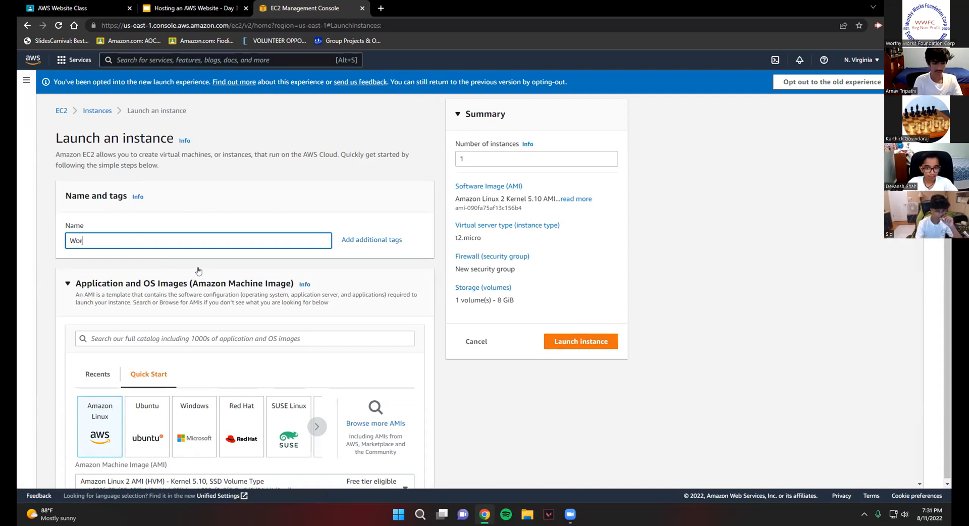
pyautogui.write('thyWorks')
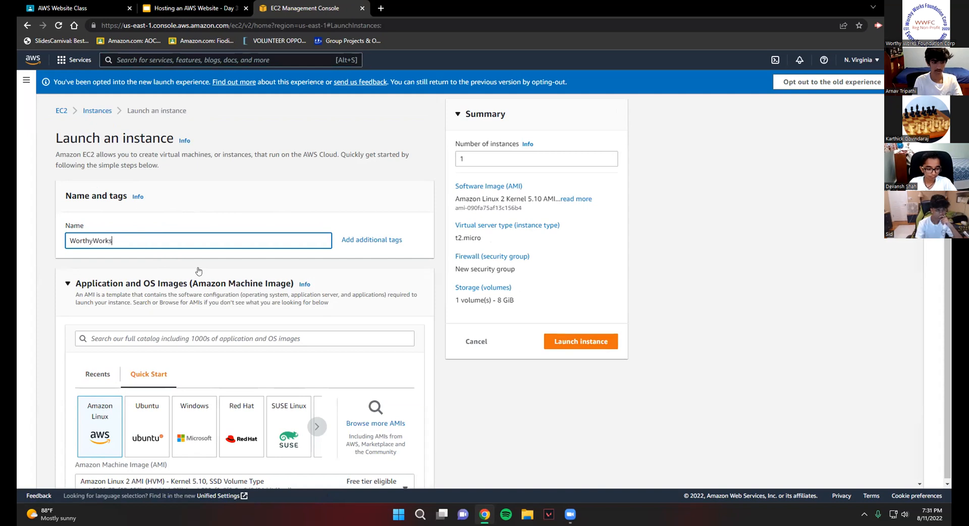
pyautogui.write('Web')
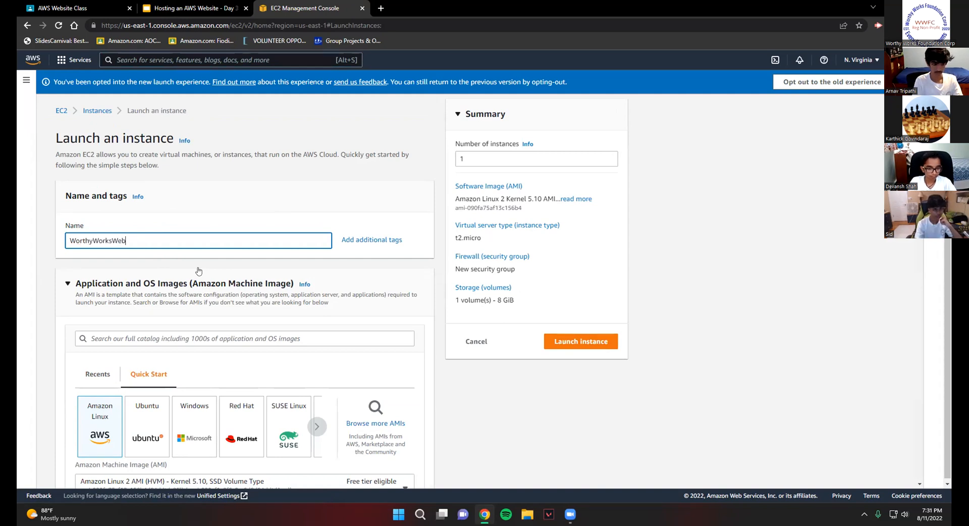
pyautogui.write('Server')
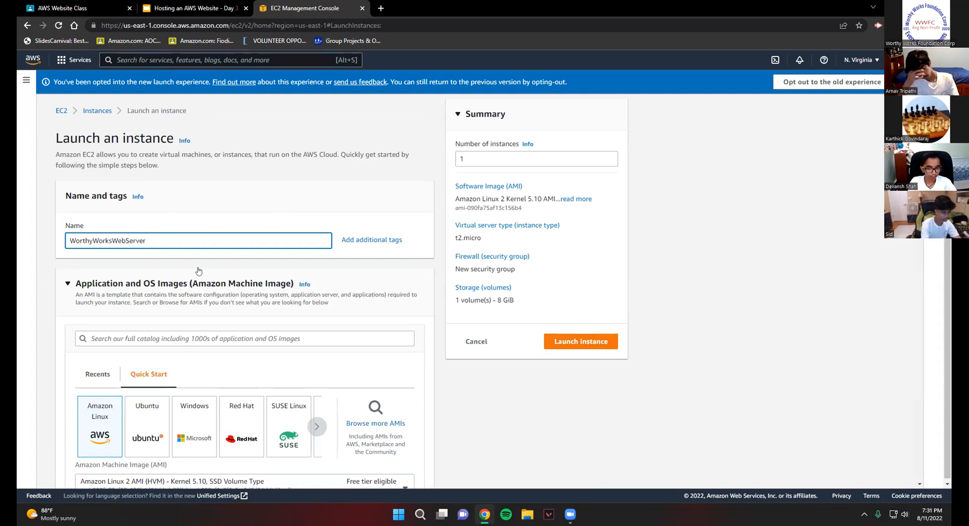
pyautogui.scroll(-4, 156, 233)
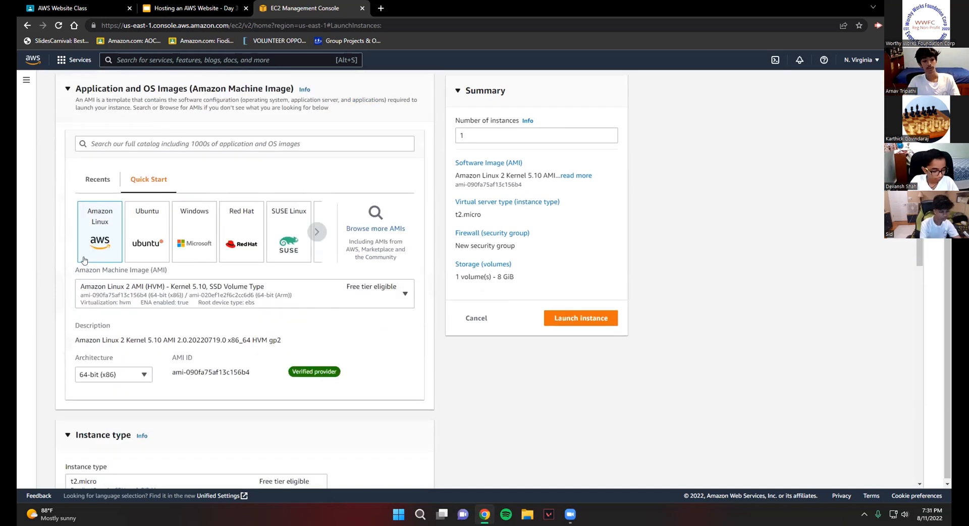
pyautogui.scroll(1, 163, 295)
pyautogui.scroll(2, 163, 295)
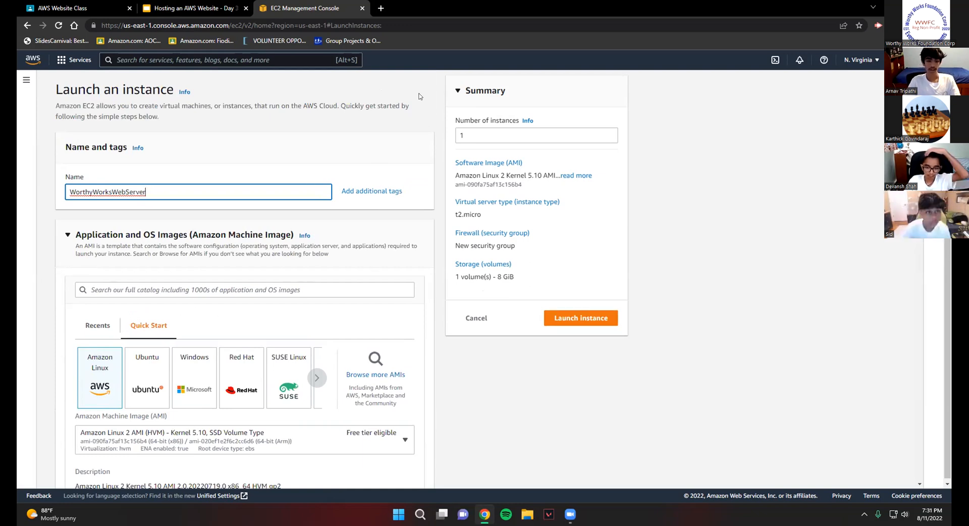
pyautogui.scroll(-2, 285, 238)
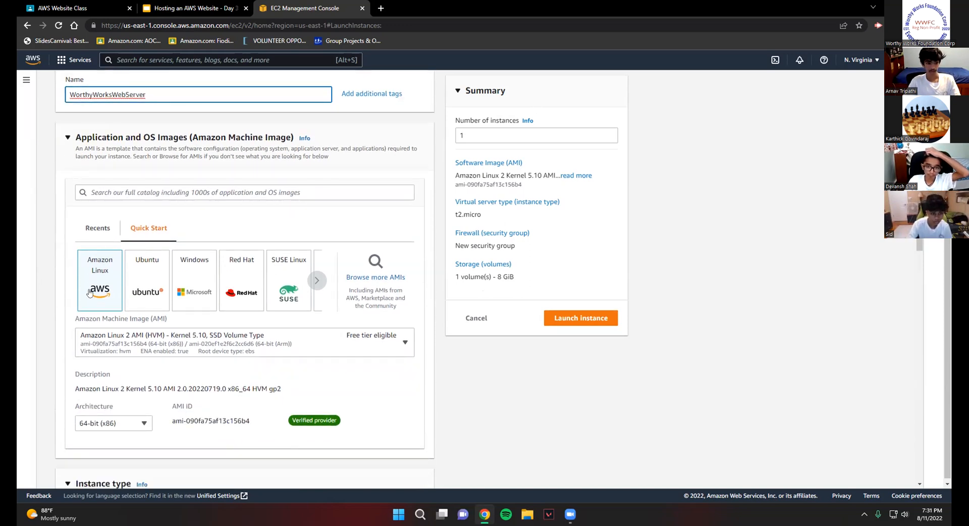
pyautogui.click(66, 258)
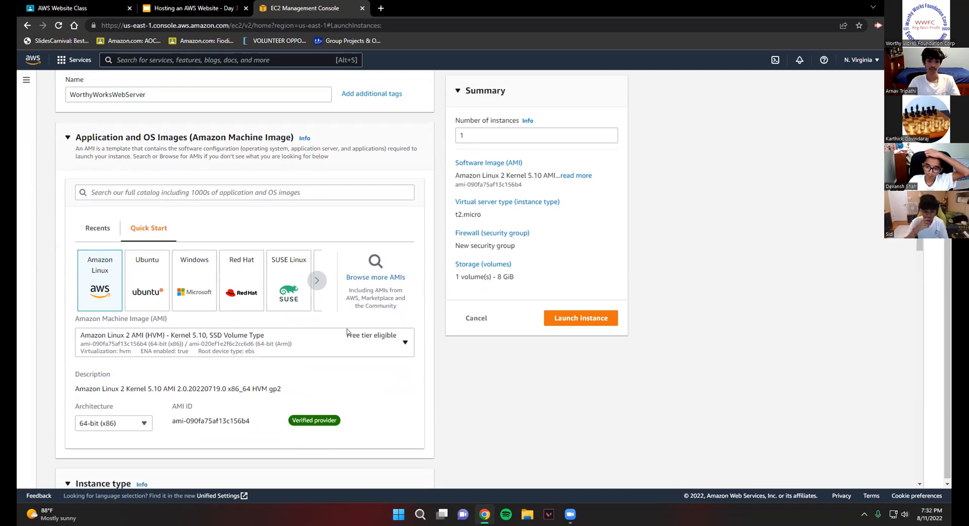
# Step: Keep the t2.micro instance type and select WorthyWorksKeyPair as the login key pair
pyautogui.scroll(-4, 385, 338)
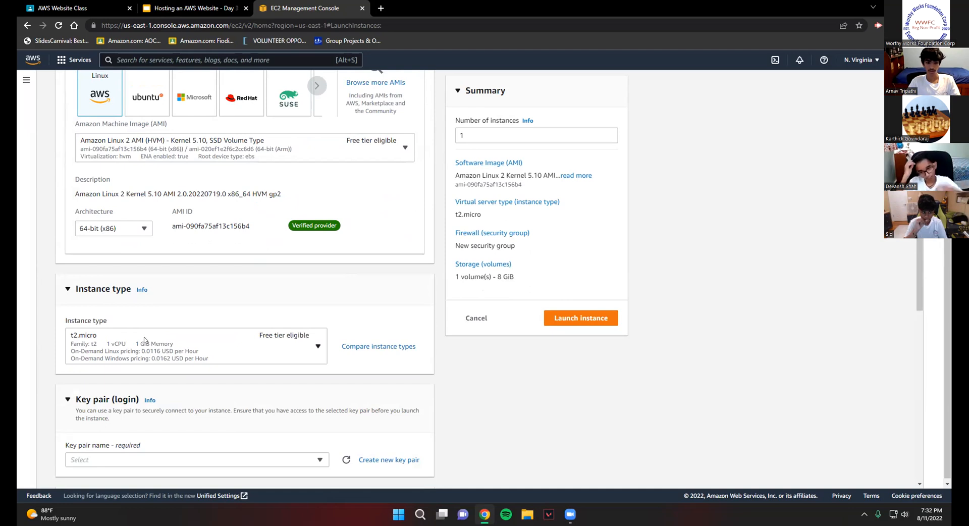
pyautogui.scroll(-3, 344, 323)
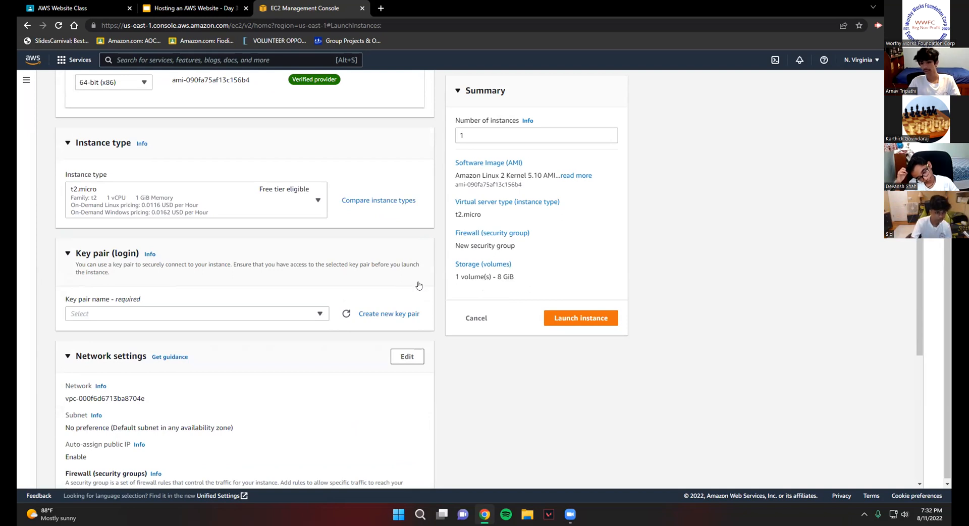
pyautogui.click(229, 313)
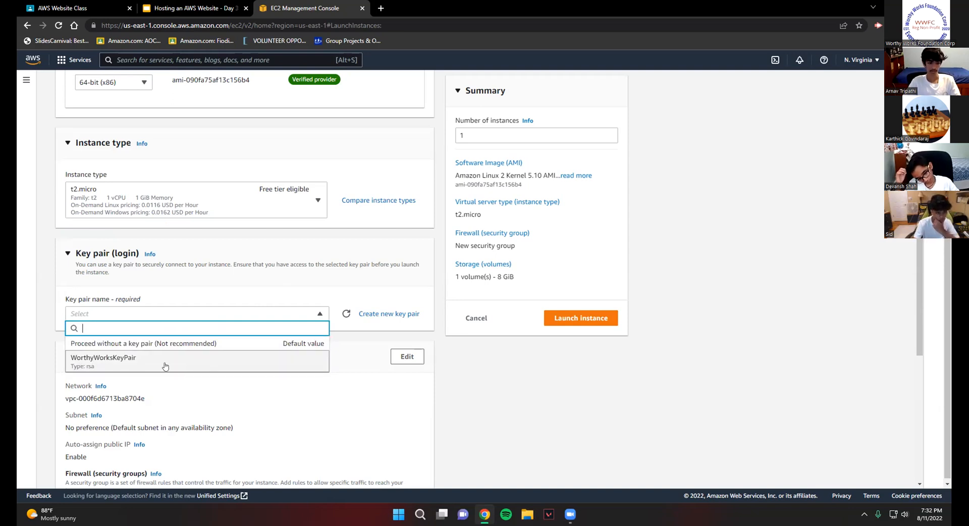
pyautogui.click(150, 358)
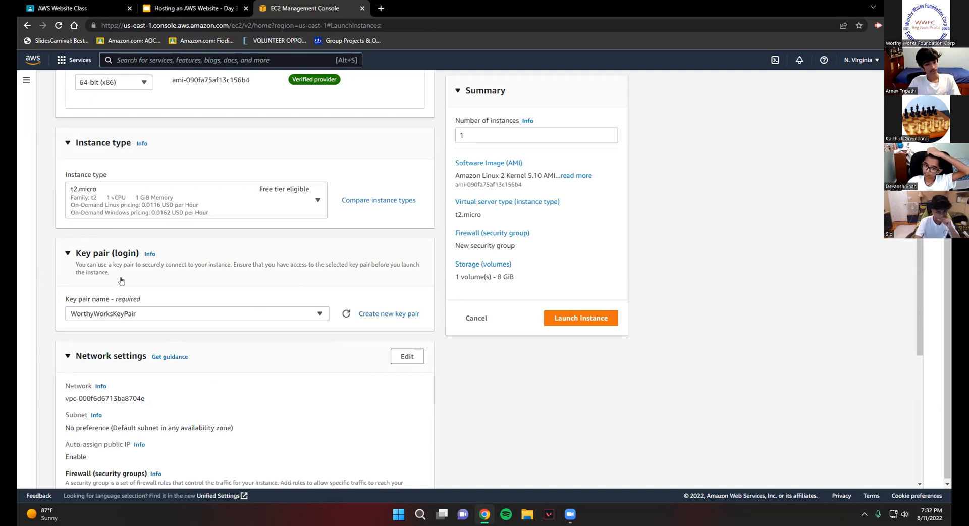
# Step: Switch the instance's firewall to an existing security group and select WorthyWorksSecGroup
pyautogui.scroll(-3, 313, 248)
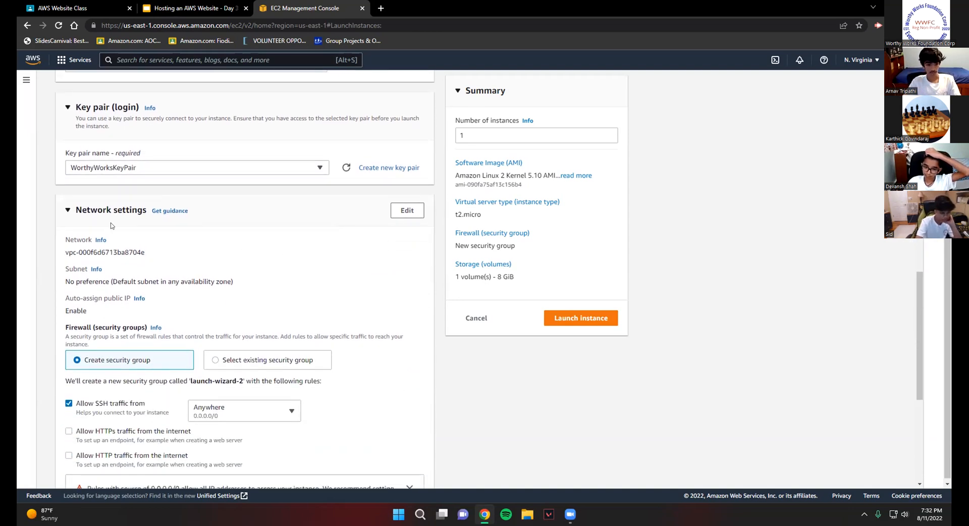
pyautogui.scroll(-2, 74, 262)
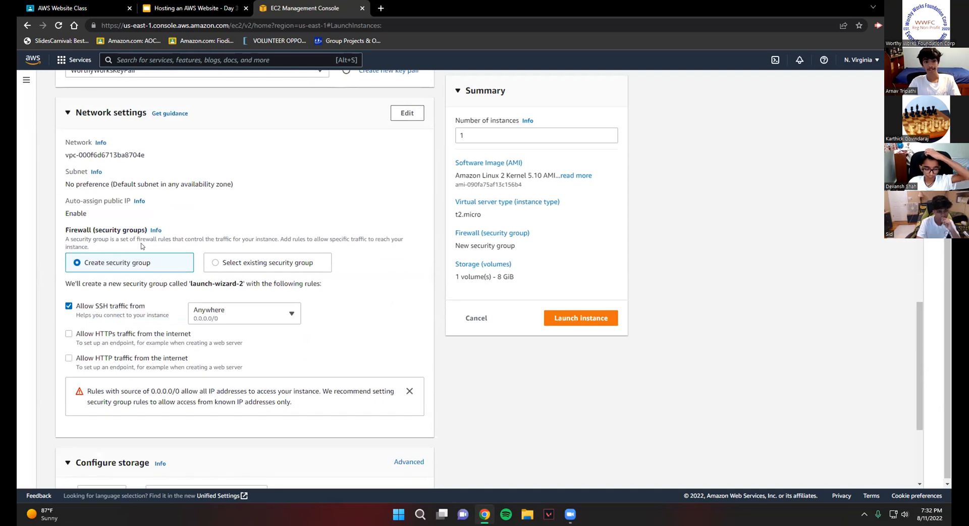
pyautogui.click(216, 263)
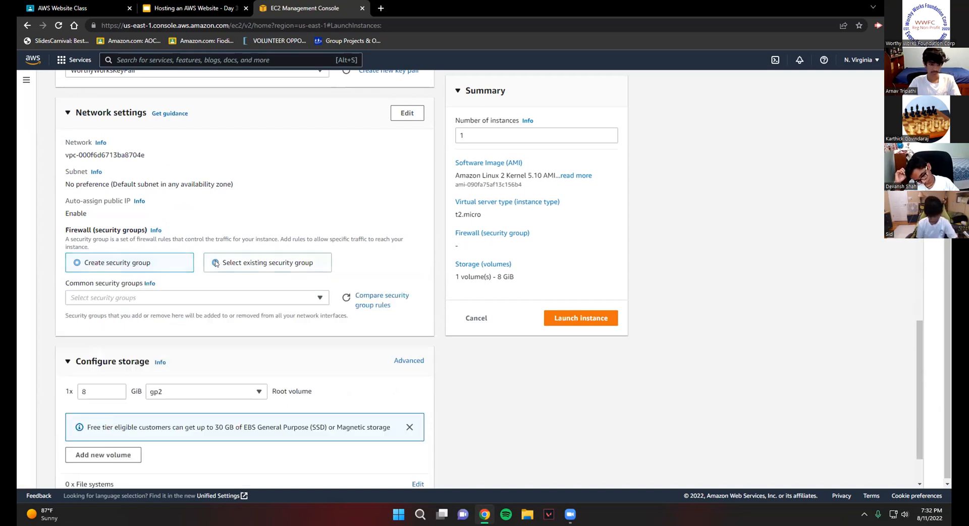
pyautogui.click(107, 297)
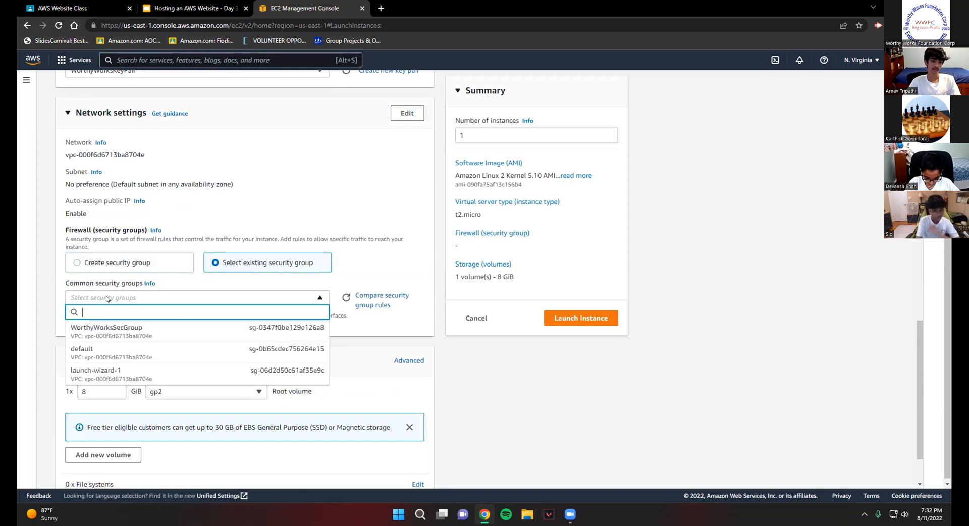
pyautogui.click(102, 332)
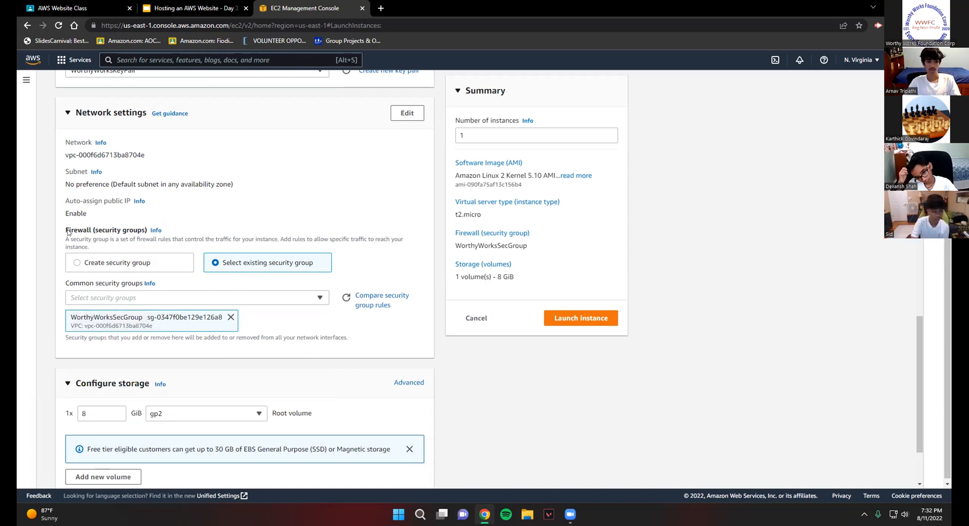
pyautogui.moveTo(66, 230); pyautogui.dragTo(98, 231)
pyautogui.click(130, 233)
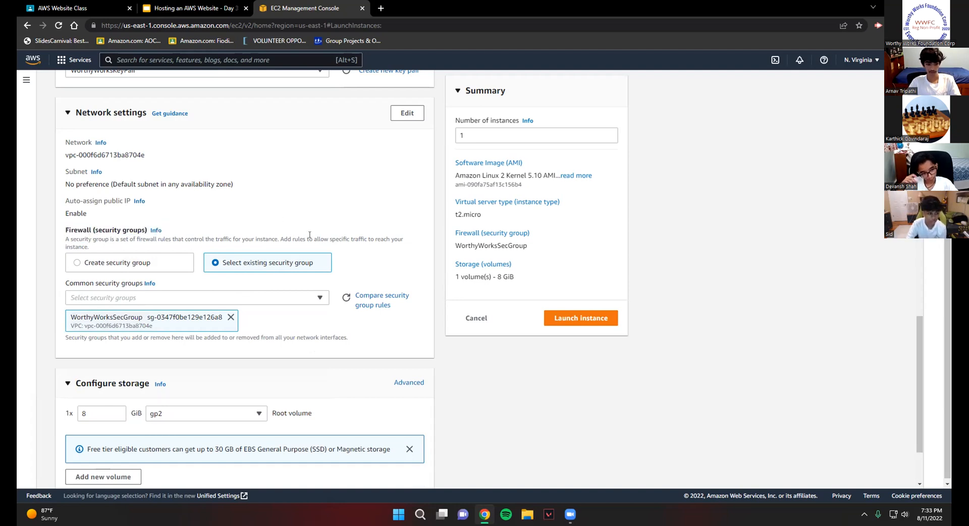
# Step: Leave the storage at its defaults, expand the advanced details, and set the IAM instance profile to S3FullAccess
pyautogui.scroll(-2, 309, 234)
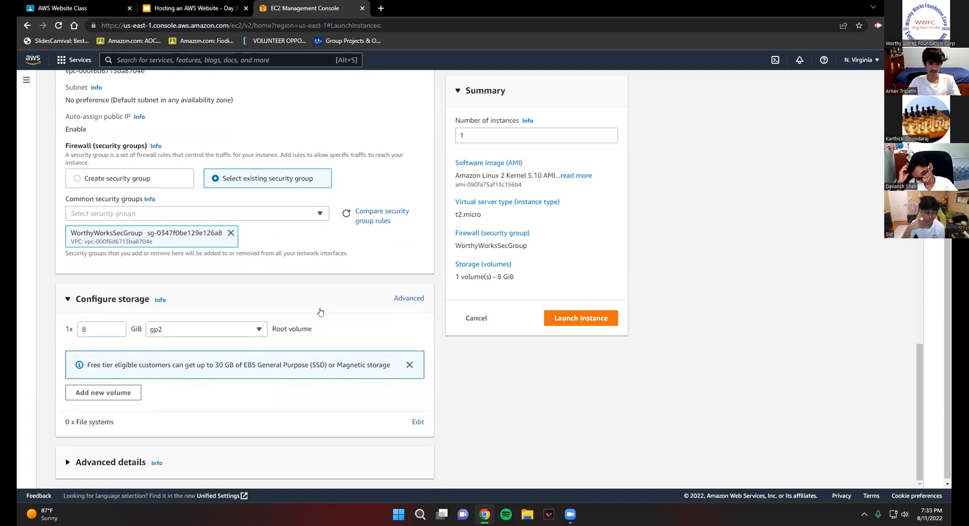
pyautogui.scroll(-1, 237, 311)
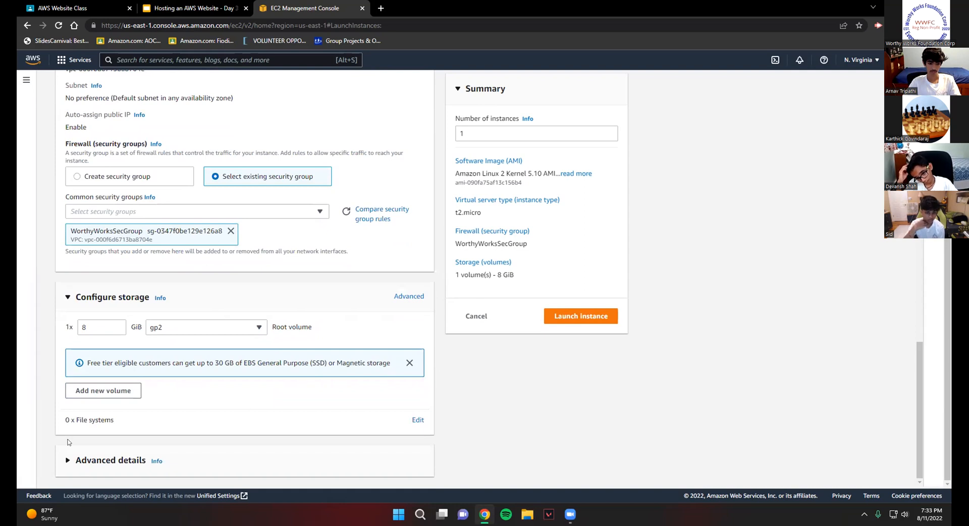
pyautogui.click(74, 460)
pyautogui.scroll(-5, 215, 330)
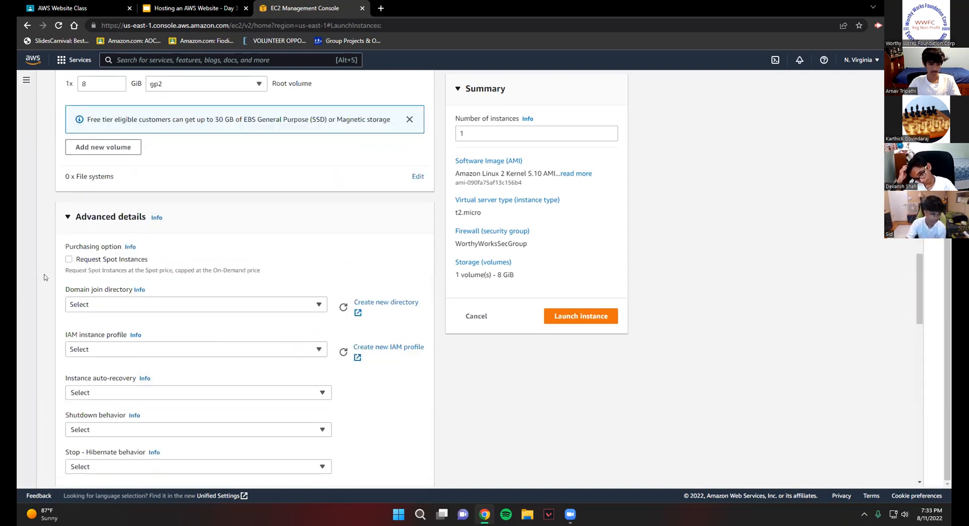
pyautogui.scroll(-1, 81, 243)
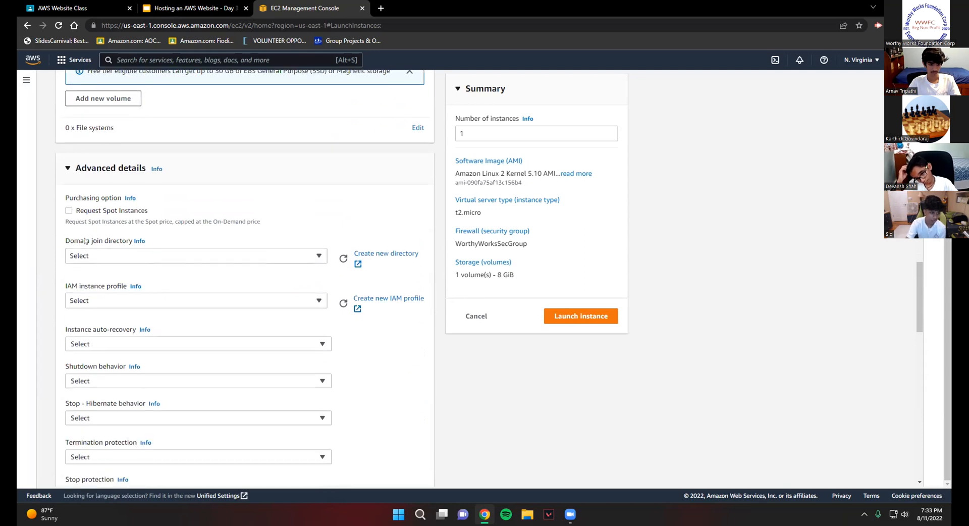
pyautogui.click(84, 302)
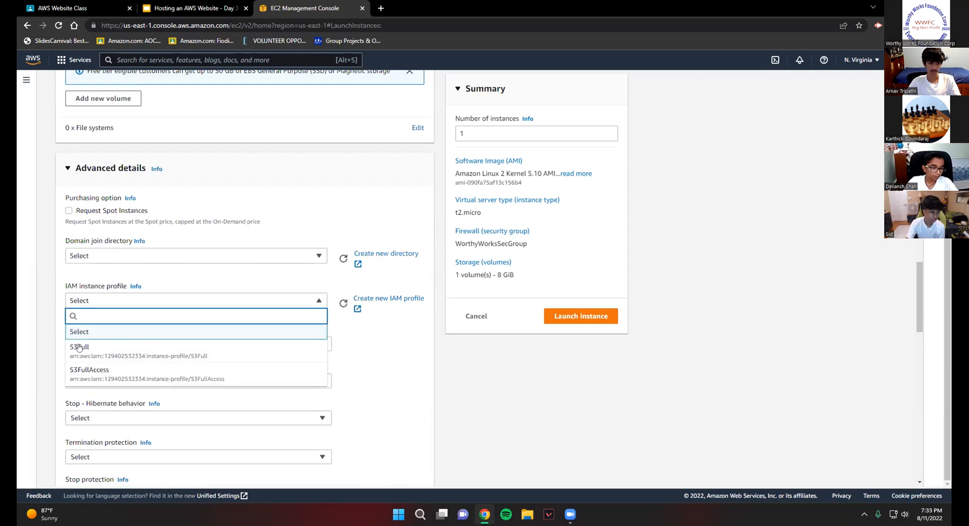
pyautogui.click(99, 371)
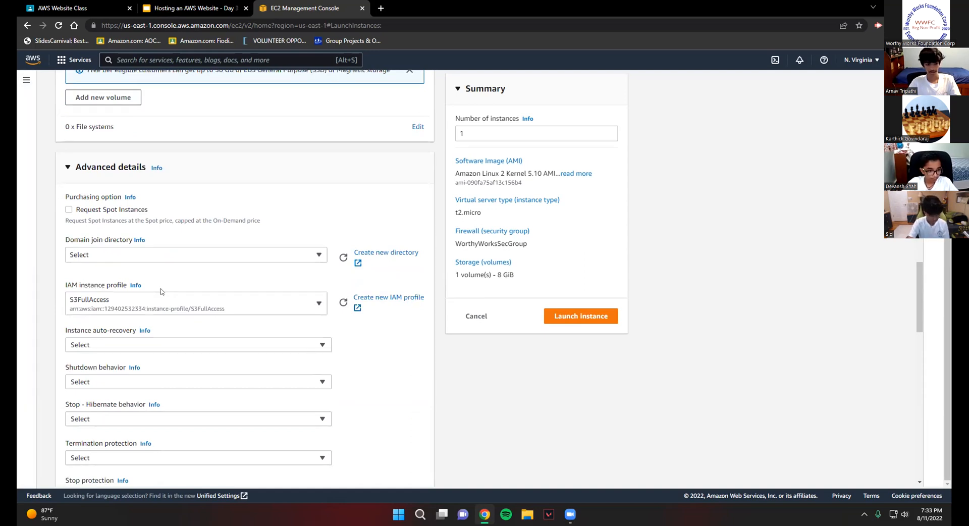
# Step: Look through the remaining advanced details, and switch to the Day 3 Google Slides deck to check the EC2 instance launch instructions
pyautogui.scroll(-2, 154, 280)
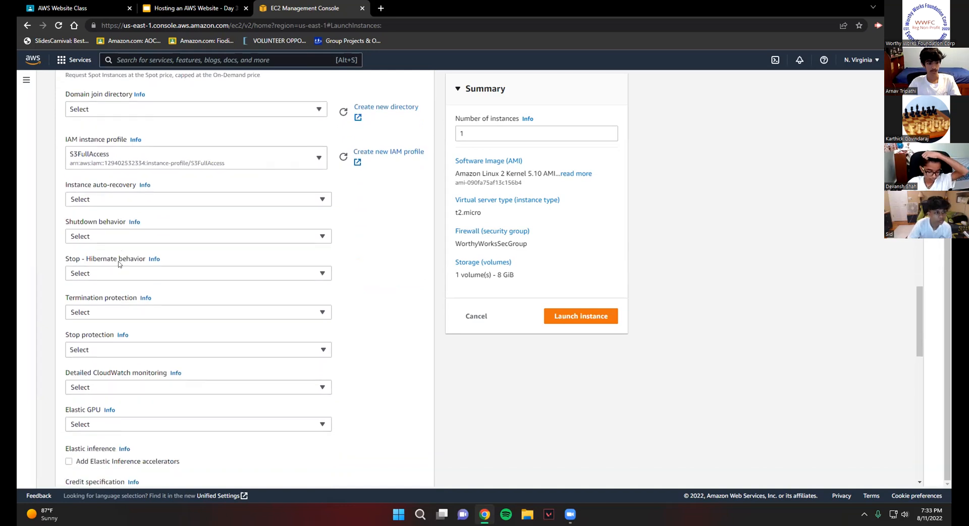
pyautogui.scroll(-4, 120, 264)
pyautogui.scroll(-9, 119, 264)
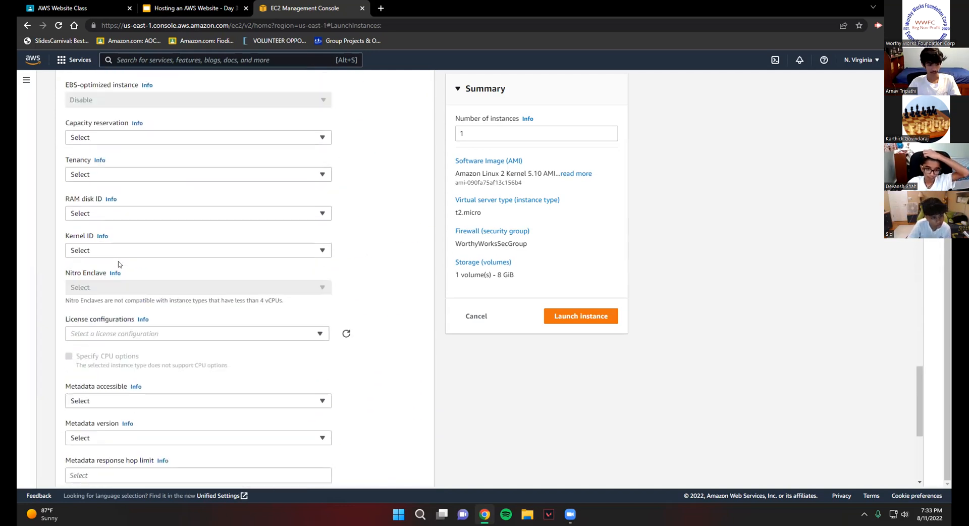
pyautogui.click(191, 9)
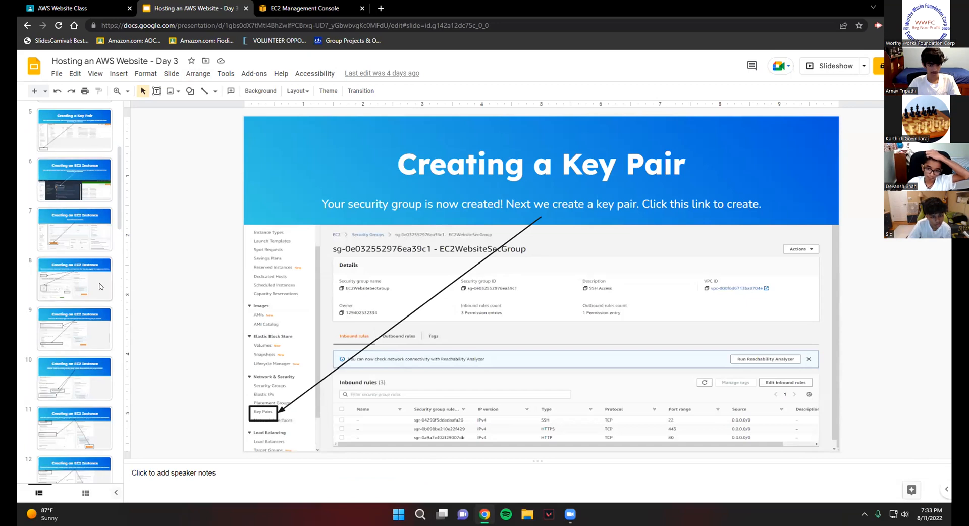
pyautogui.scroll(-3, 71, 313)
pyautogui.click(84, 367)
pyautogui.click(91, 333)
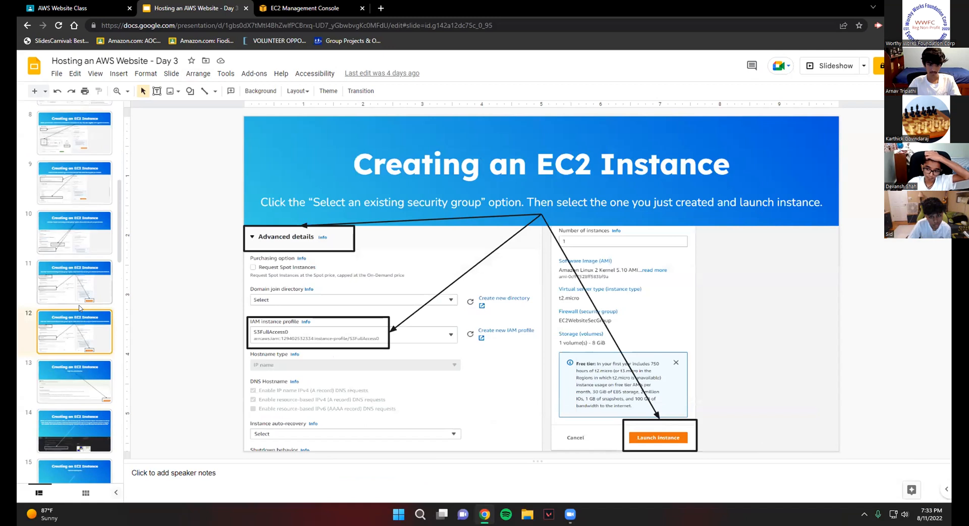
pyautogui.click(81, 294)
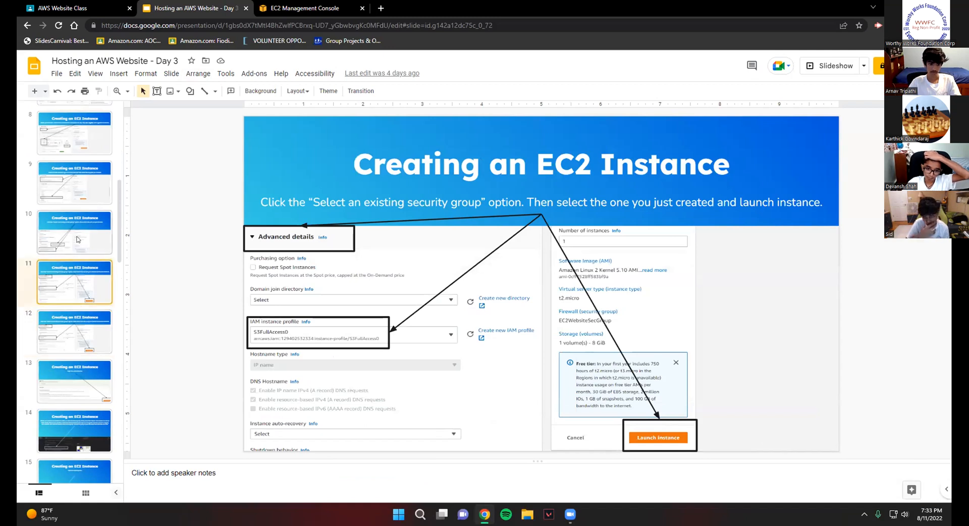
pyautogui.click(82, 327)
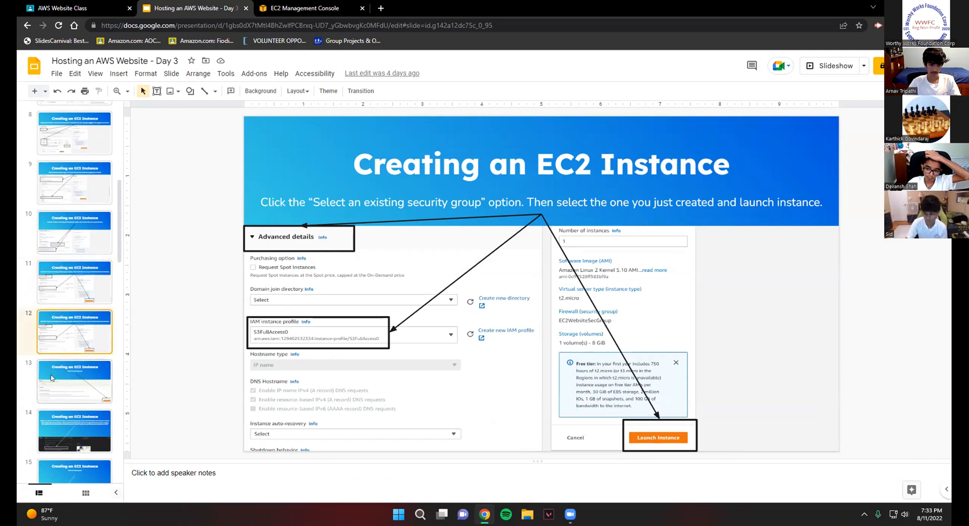
pyautogui.click(69, 368)
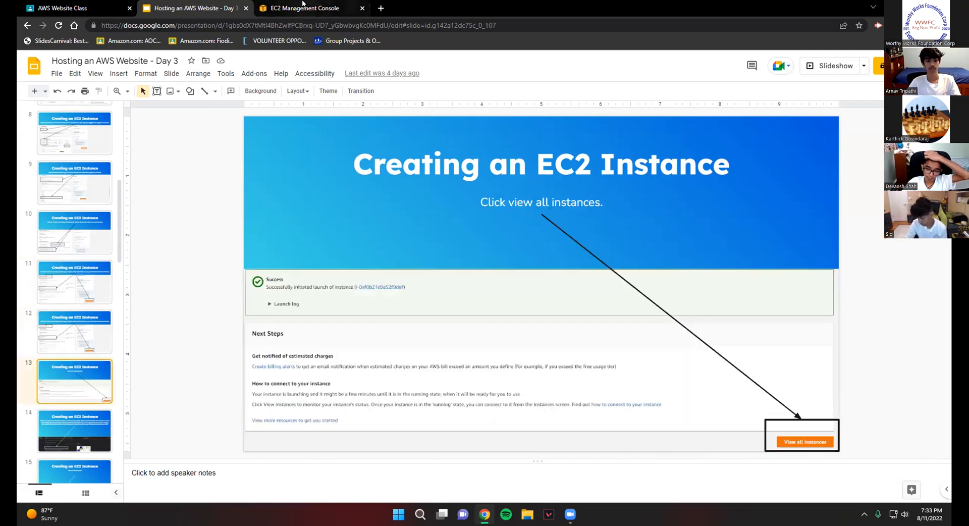
# Step: Return to the EC2 console, launch the configured instance, and open the refreshed list of all instances
pyautogui.click(303, 14)
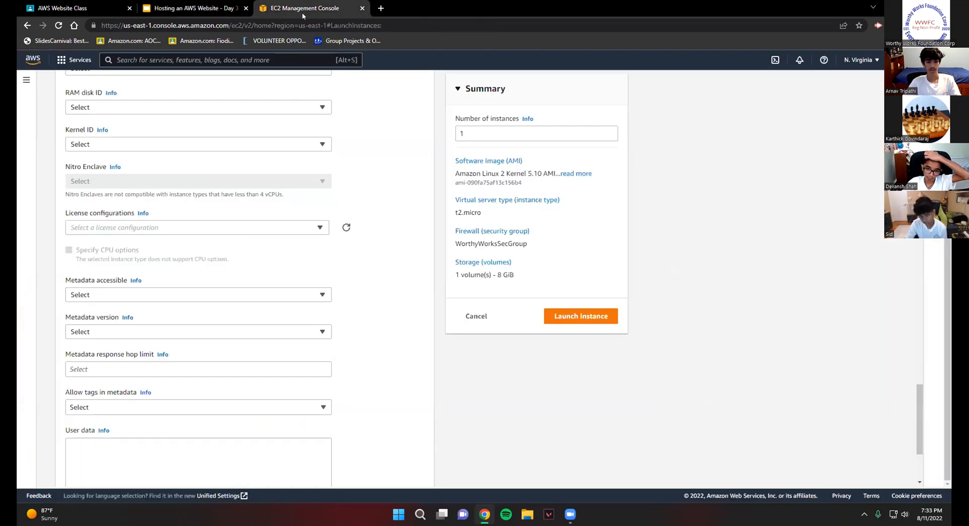
pyautogui.click(575, 317)
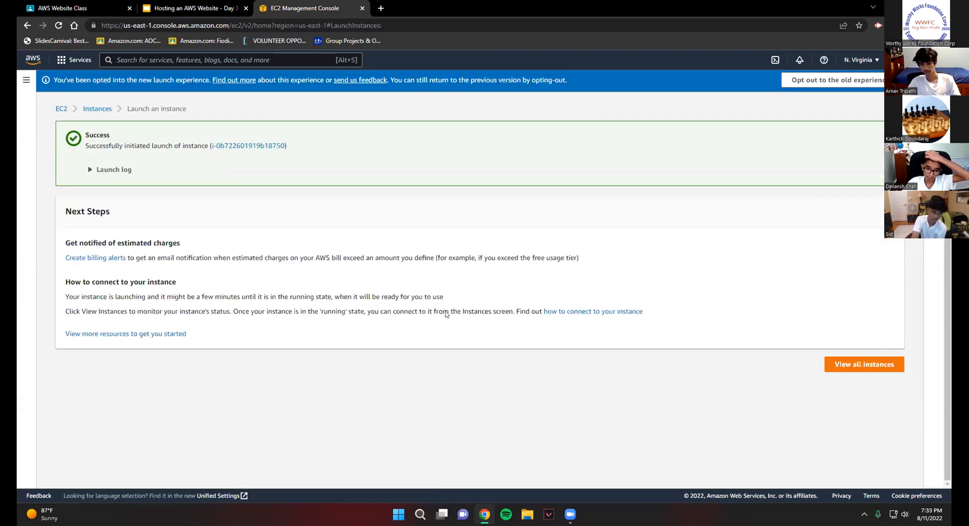
pyautogui.click(852, 364)
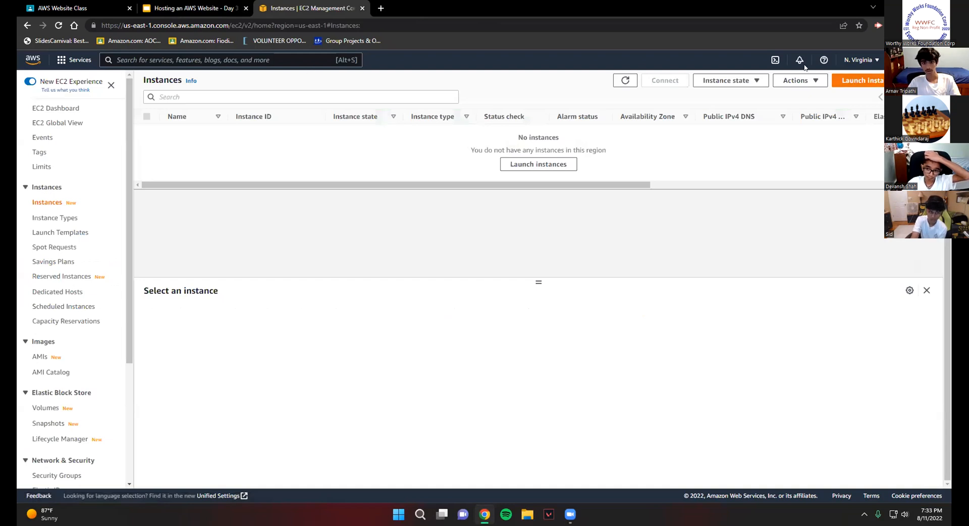
pyautogui.click(623, 82)
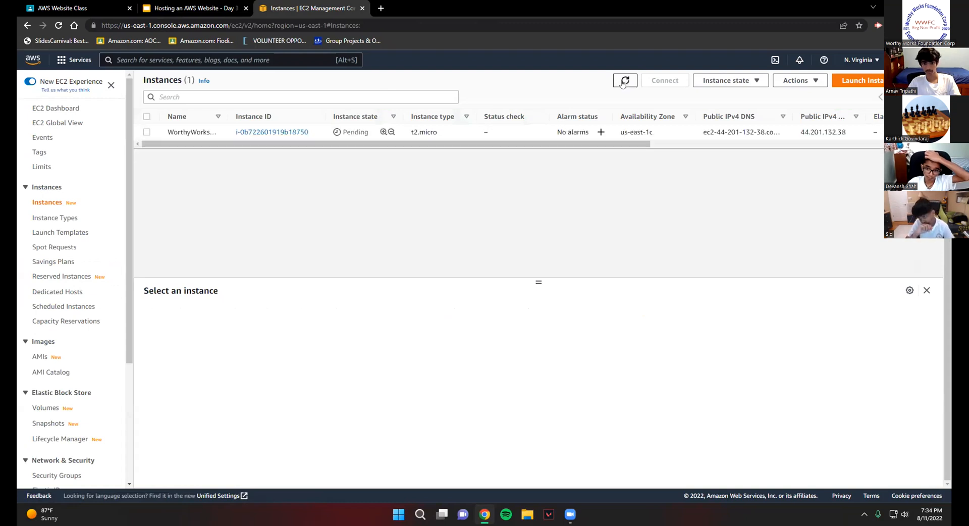